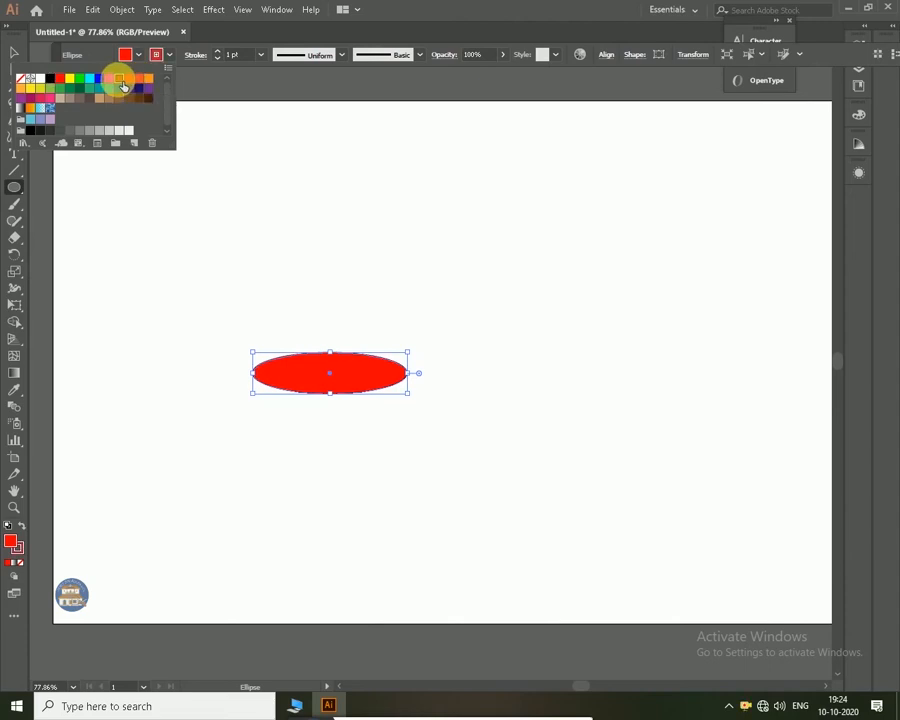
# Draw a slim leg shape with the Pen tool, hanging down from the left end of the red ellipse.
pyautogui.press('p')
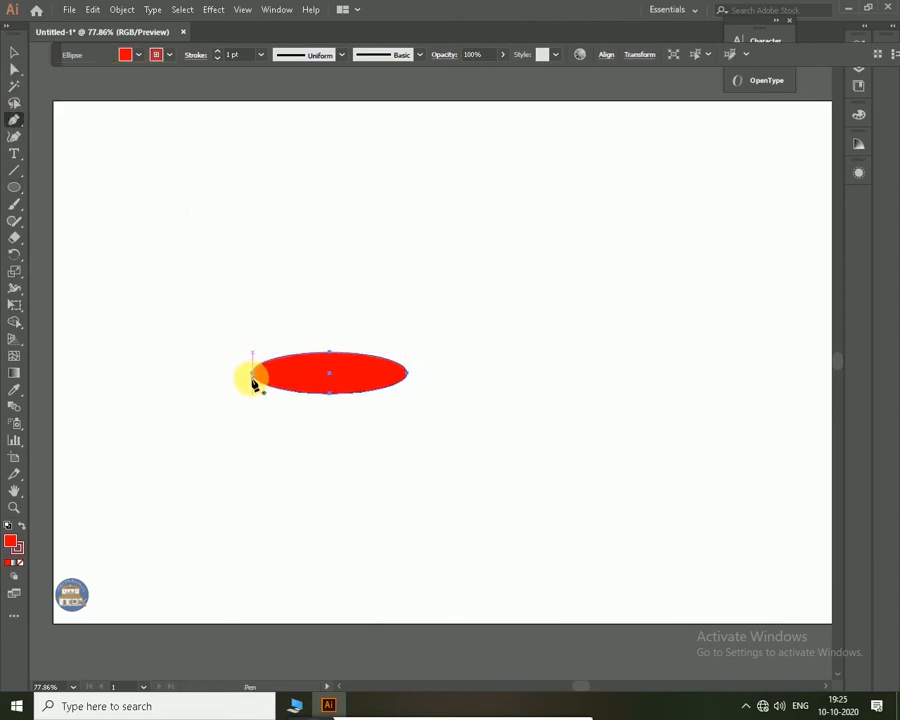
pyautogui.click(254, 381)
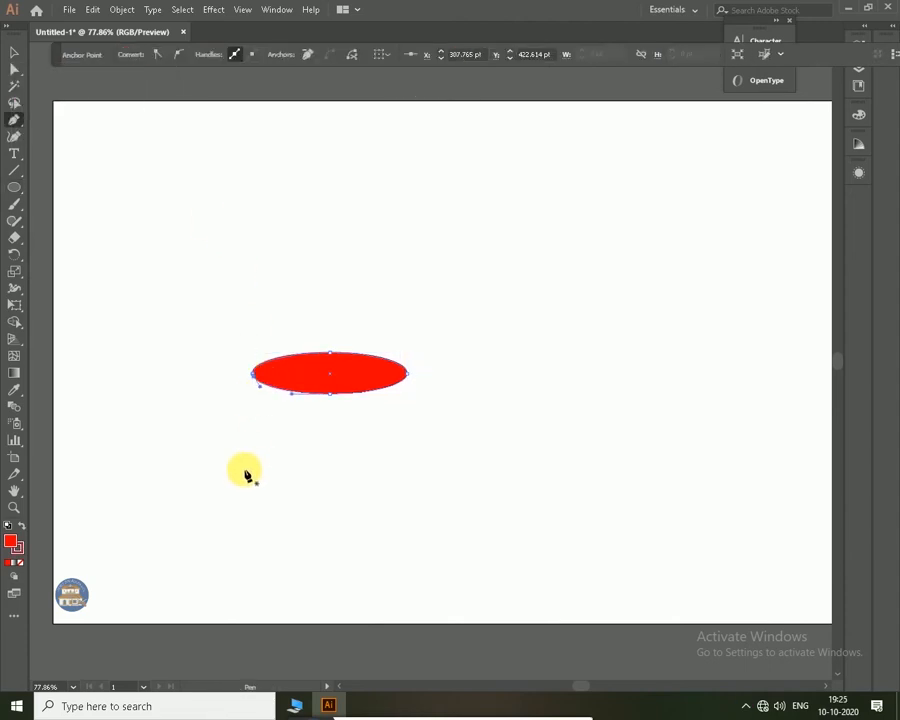
pyautogui.click(245, 483)
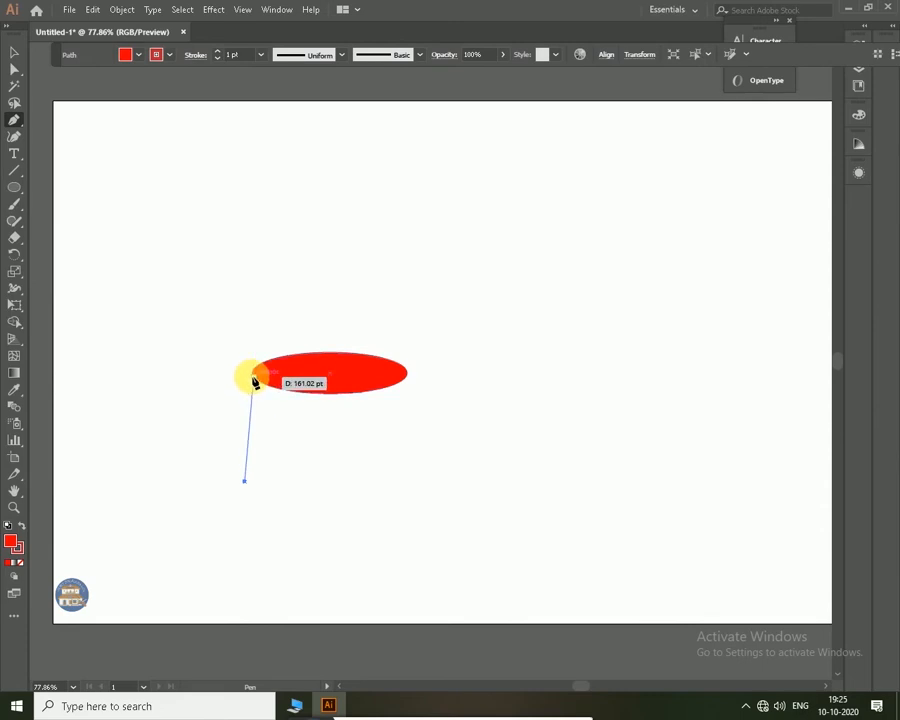
pyautogui.click(262, 366)
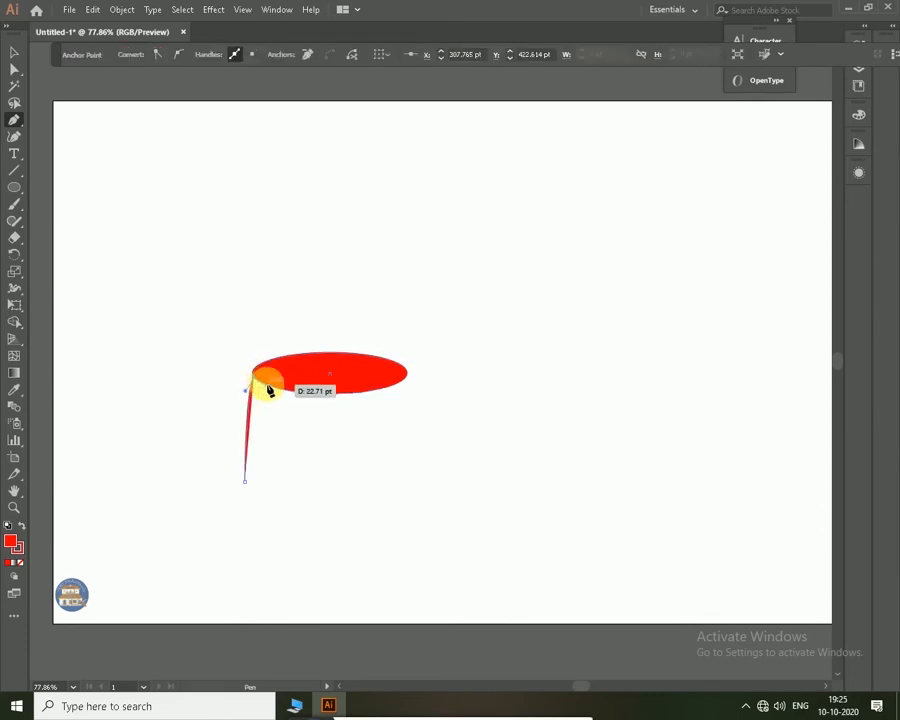
pyautogui.click(267, 388)
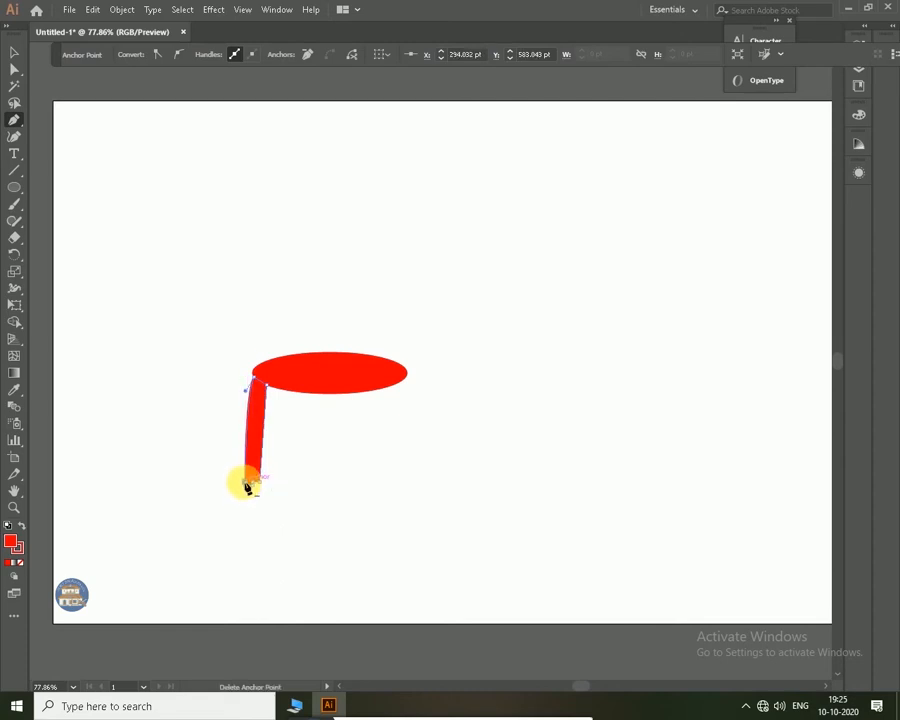
# Narrow the left leg and fit its top against the left edge of the ellipse, leaving it deselected.
pyautogui.hotkey('ctrl', '+')
pyautogui.hotkey('ctrl', '+')
pyautogui.hotkey('ctrl', '+')
pyautogui.moveTo(426, 460); pyautogui.dragTo(239, 623)
pyautogui.press('v')
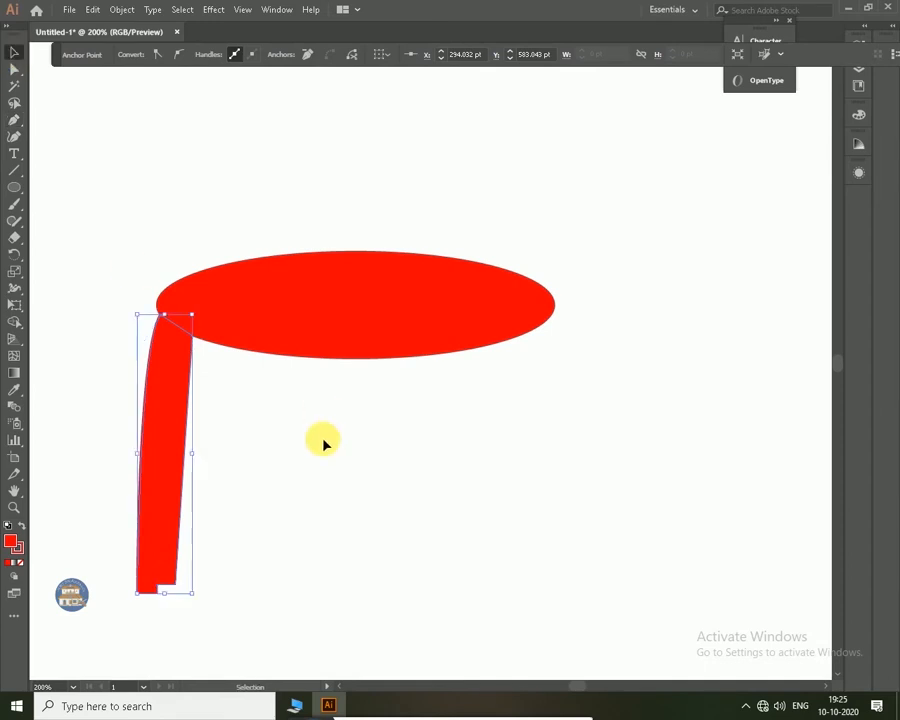
pyautogui.moveTo(192, 454)
pyautogui.mouseDown()
pyautogui.moveTo(193, 463)
pyautogui.moveTo(169, 464)
pyautogui.moveTo(176, 462)
pyautogui.mouseUp()
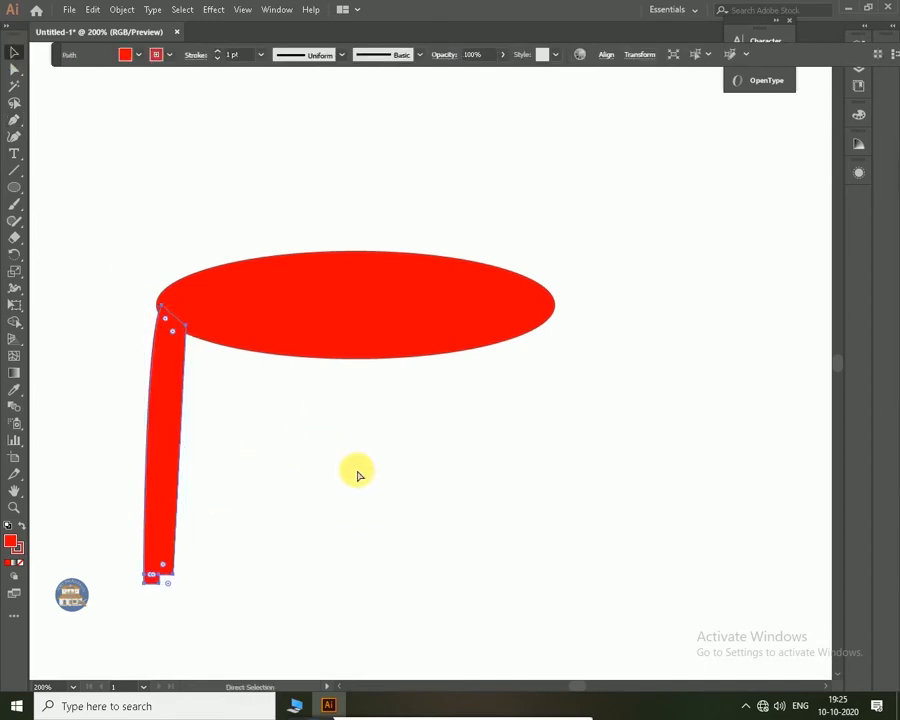
pyautogui.click(367, 403)
pyautogui.hotkey('ctrl', '0')
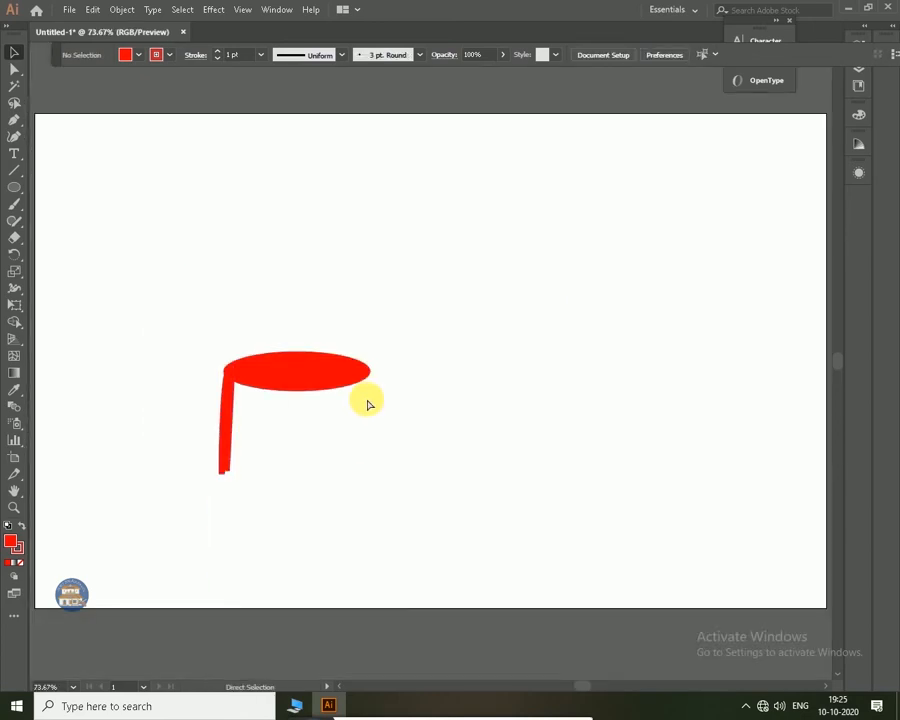
# Draw the tapered front leg below the seat with the Pen tool and extend its outline to the right as the apron's lower edge.
pyautogui.press('p')
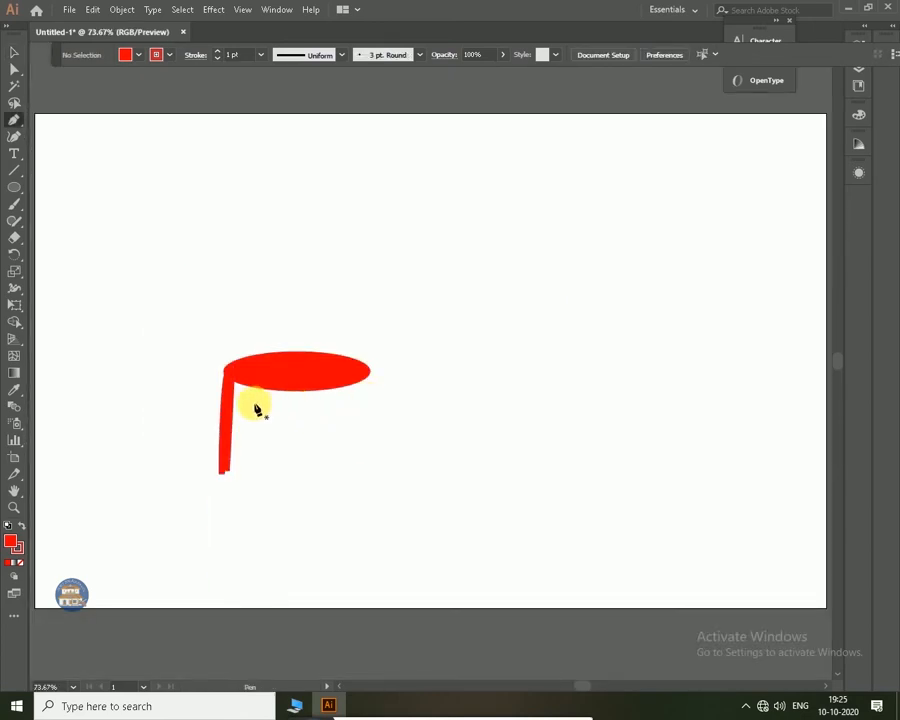
pyautogui.click(254, 403)
pyautogui.moveTo(260, 482); pyautogui.dragTo(256, 543)
pyautogui.click(260, 483)
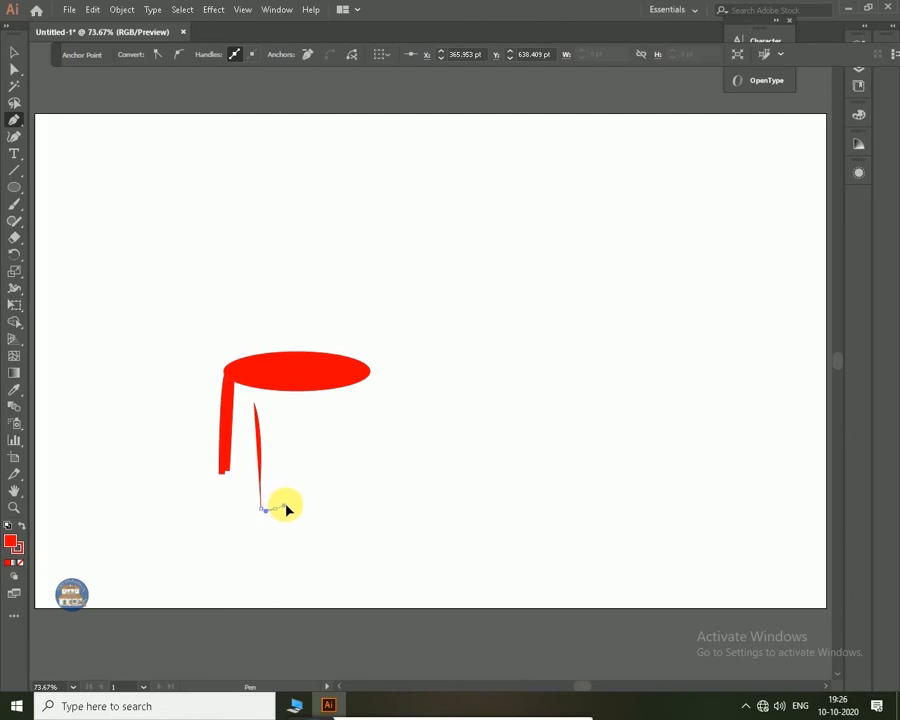
pyautogui.moveTo(284, 508); pyautogui.dragTo(364, 487)
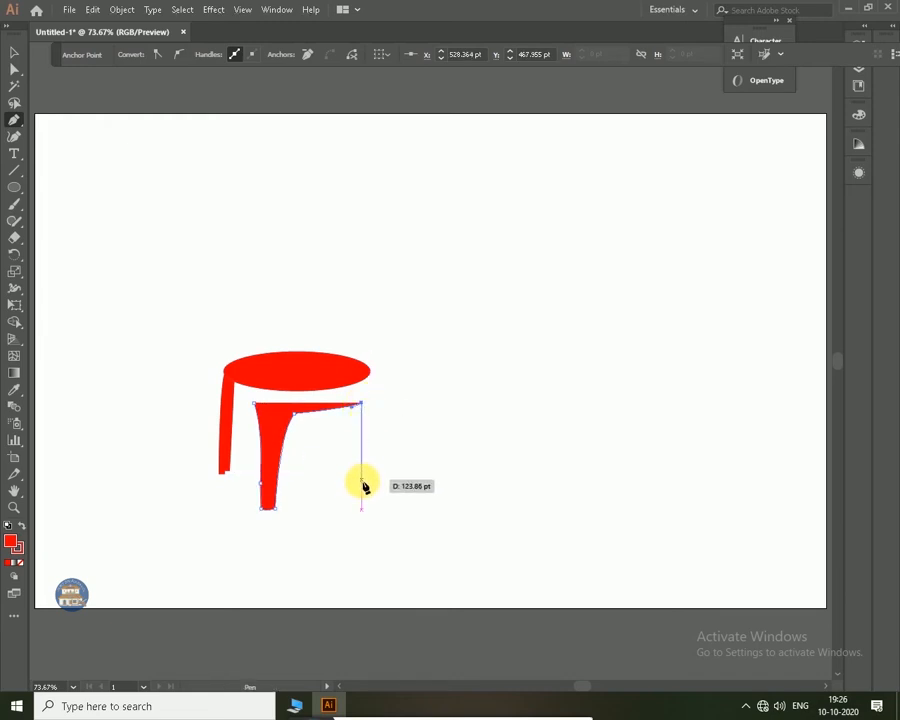
# Continue the outline down the right leg's inner side and shape its curved foot with a small notch at the outer corner.
pyautogui.click(357, 501)
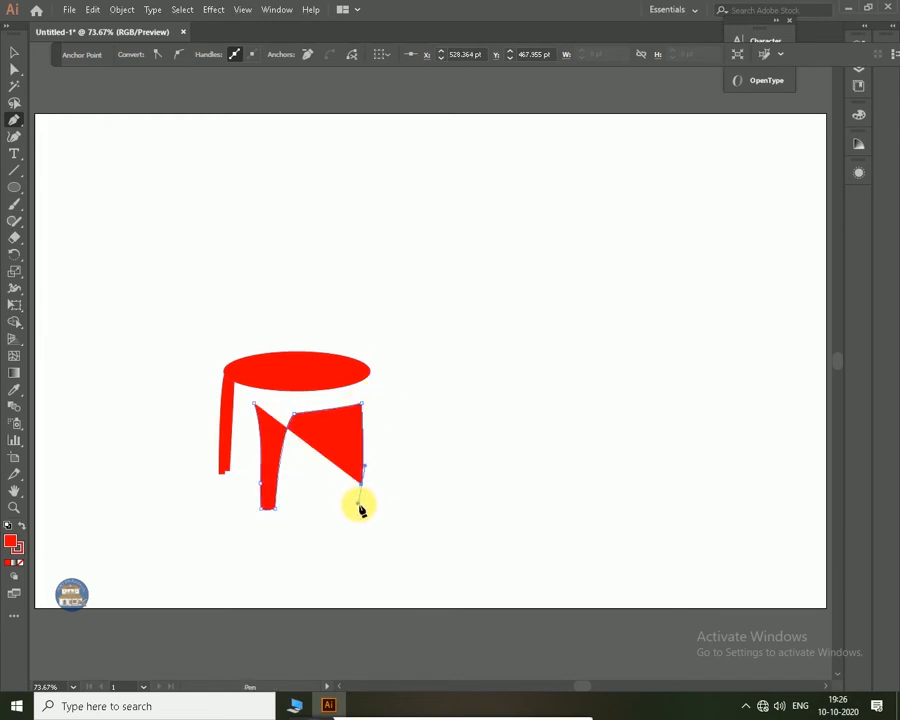
pyautogui.moveTo(362, 500)
pyautogui.mouseDown()
pyautogui.moveTo(374, 489)
pyautogui.moveTo(366, 494)
pyautogui.mouseUp()
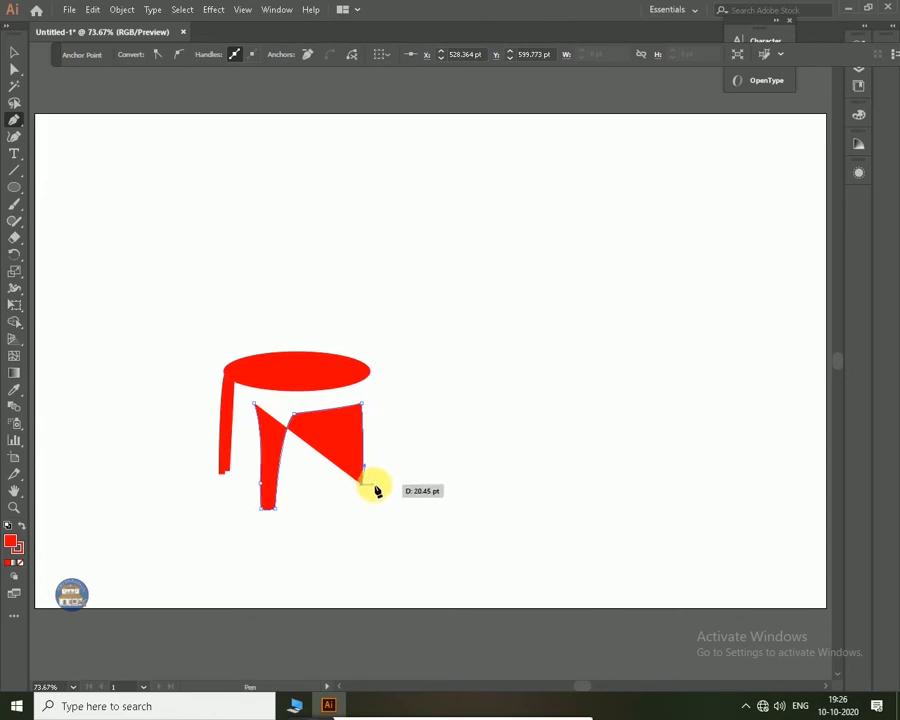
pyautogui.hotkey('ctrl', '+')
pyautogui.hotkey('ctrl', '+')
pyautogui.hotkey('ctrl', '+')
pyautogui.hotkey('ctrl', '+')
pyautogui.hotkey('ctrl', '+')
pyautogui.hotkey('ctrl', '+')
pyautogui.hotkey('ctrl', '+')
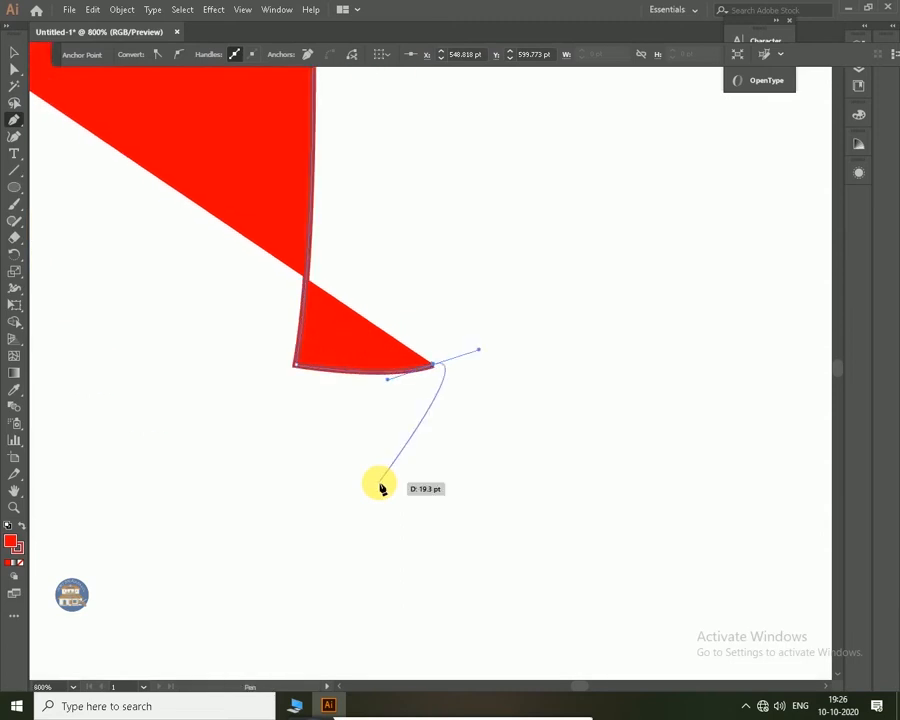
pyautogui.click(434, 366)
pyautogui.click(434, 343)
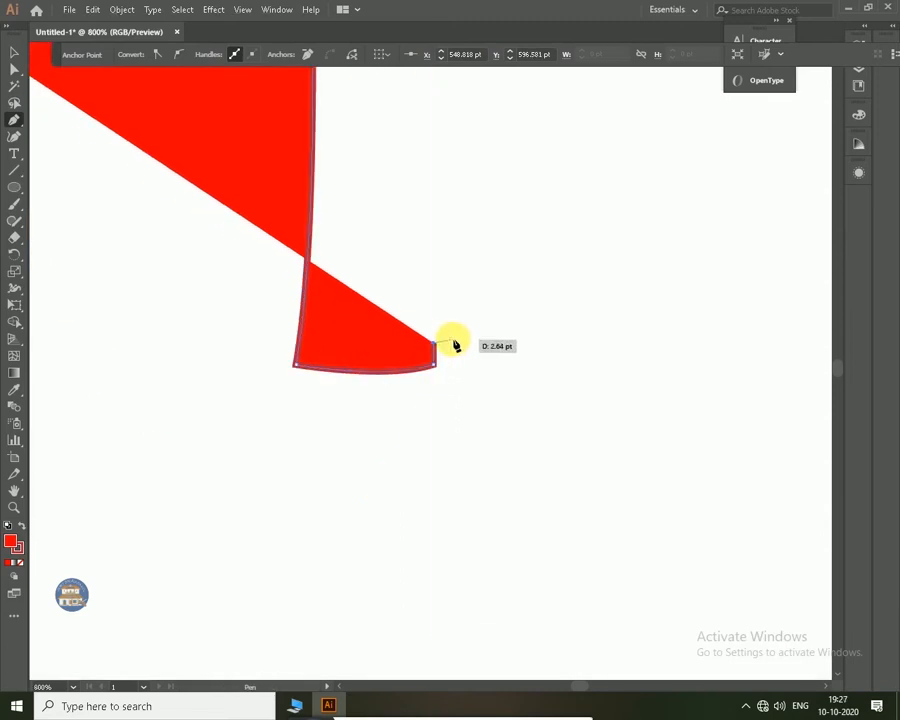
pyautogui.hotkey('ctrl', '0')
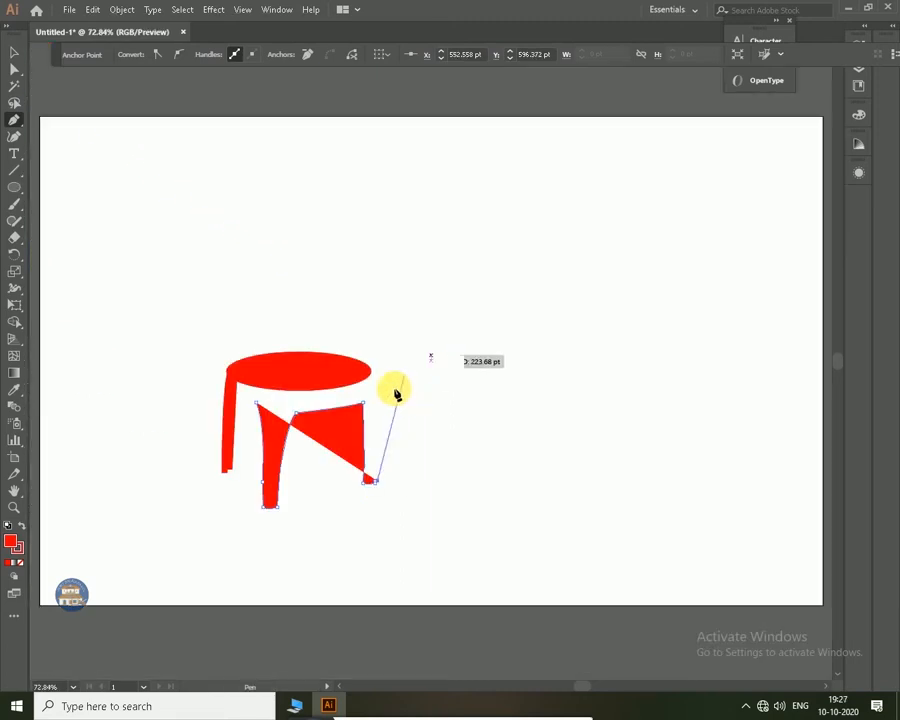
# Curve the right leg's outer side up to the right end of the seat and make that anchor a corner.
pyautogui.click(373, 376)
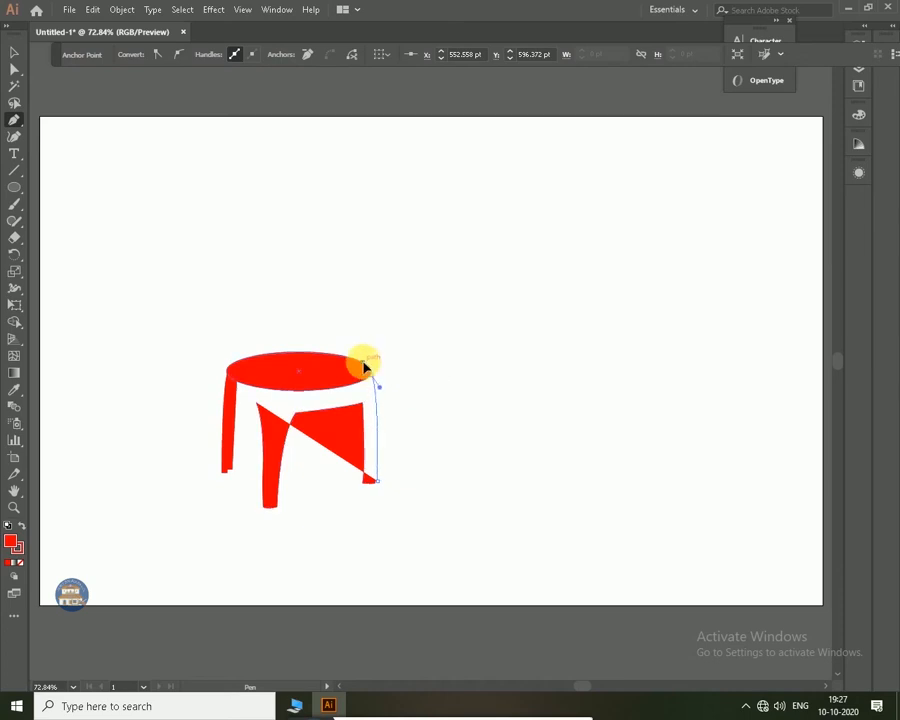
pyautogui.click(364, 367)
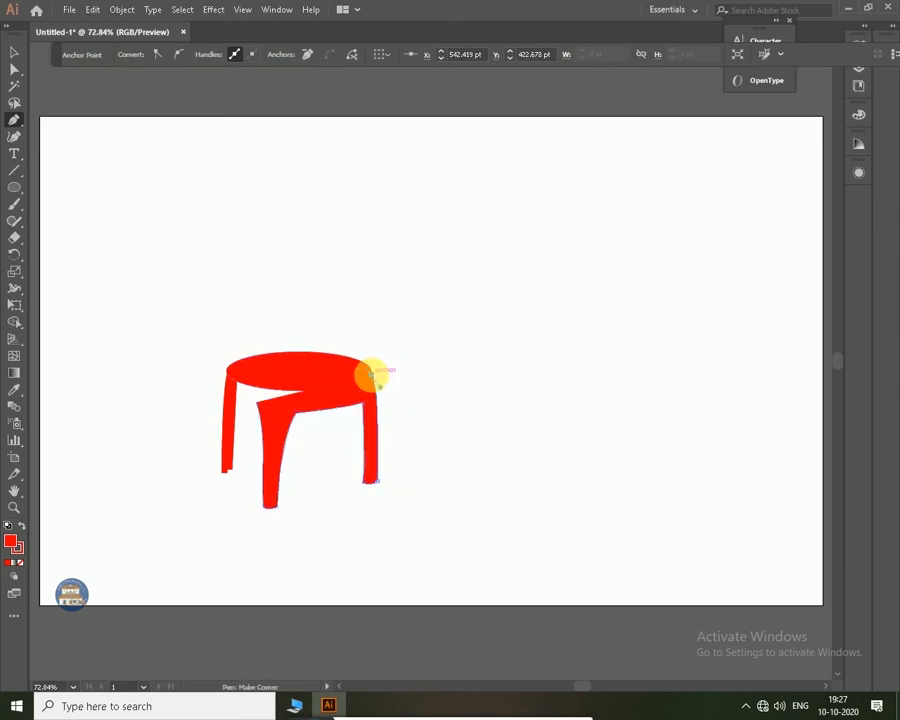
pyautogui.click(370, 376)
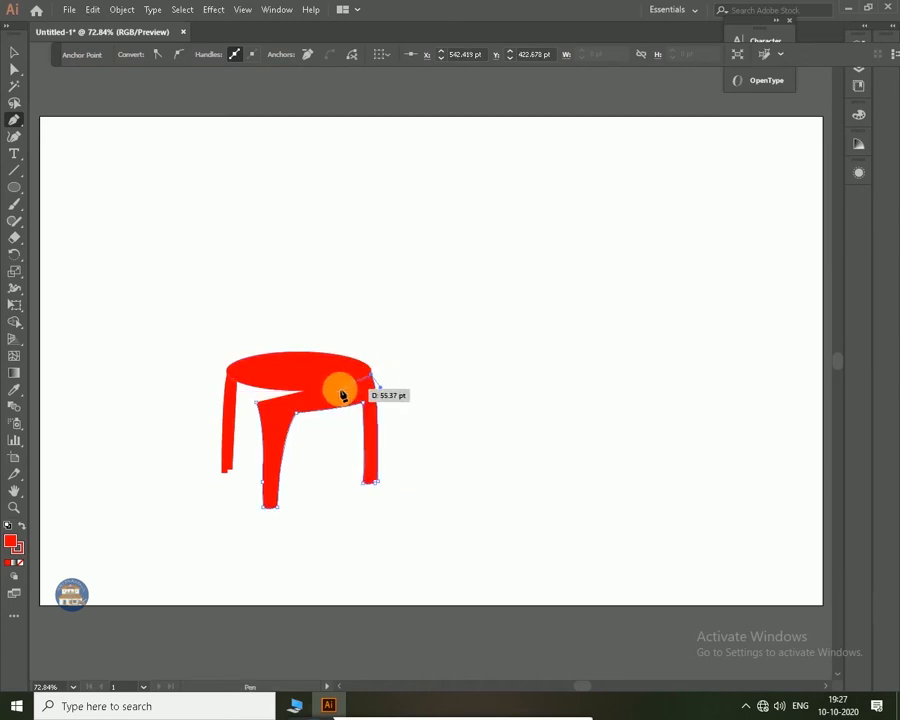
# Trace the apron's upper edge leftward along the lower curve of the seat ellipse.
pyautogui.click(256, 402)
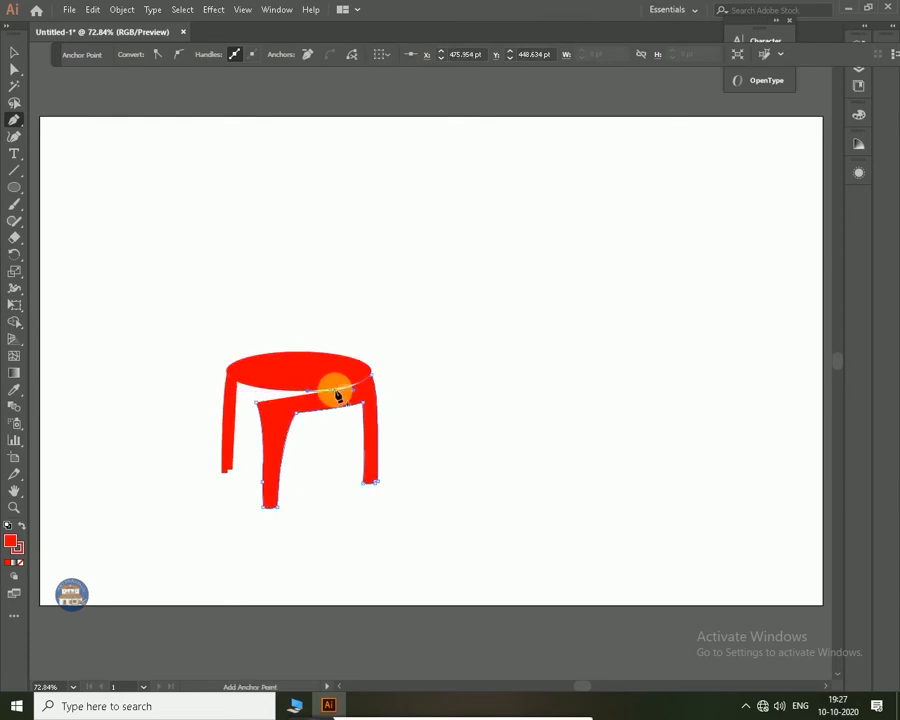
pyautogui.hotkey('ctrl', '+')
pyautogui.hotkey('ctrl', '+')
pyautogui.hotkey('ctrl', '+')
pyautogui.hotkey('ctrl', '+')
pyautogui.hotkey('ctrl', '+')
pyautogui.moveTo(456, 391); pyautogui.dragTo(317, 435)
pyautogui.hotkey('ctrl', 'z')
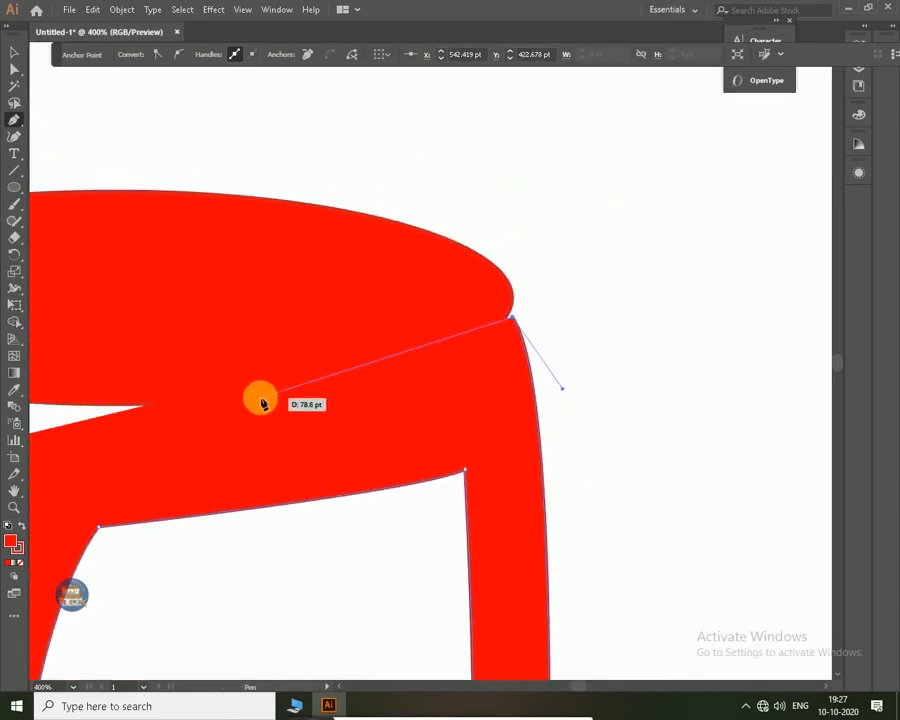
pyautogui.moveTo(259, 395); pyautogui.dragTo(427, 387)
pyautogui.moveTo(225, 396); pyautogui.dragTo(282, 384)
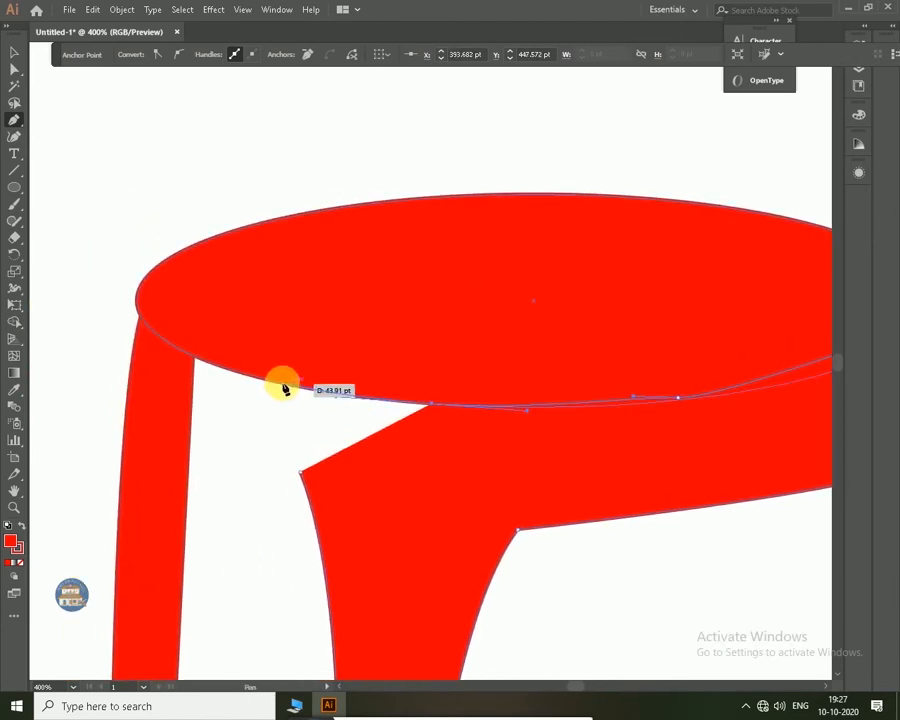
# Extend the apron outline to the left leg, close it with a curve at the front leg's top, and deselect the shape.
pyautogui.moveTo(152, 331); pyautogui.dragTo(136, 365)
pyautogui.click(133, 361)
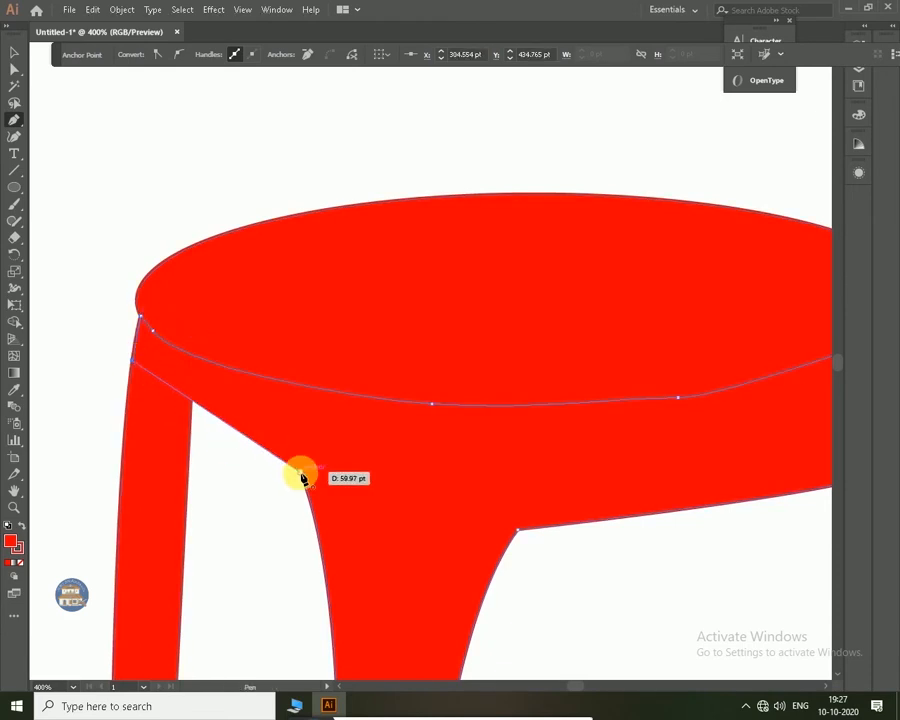
pyautogui.moveTo(300, 472); pyautogui.dragTo(312, 496)
pyautogui.hotkey('ctrl', '0')
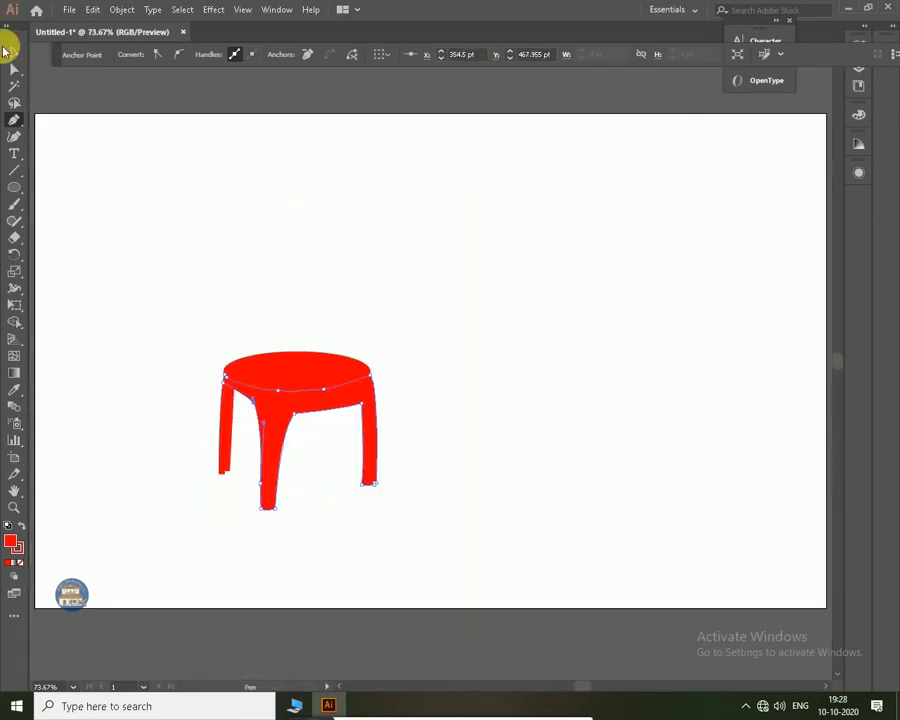
pyautogui.click(13, 52)
pyautogui.click(336, 301)
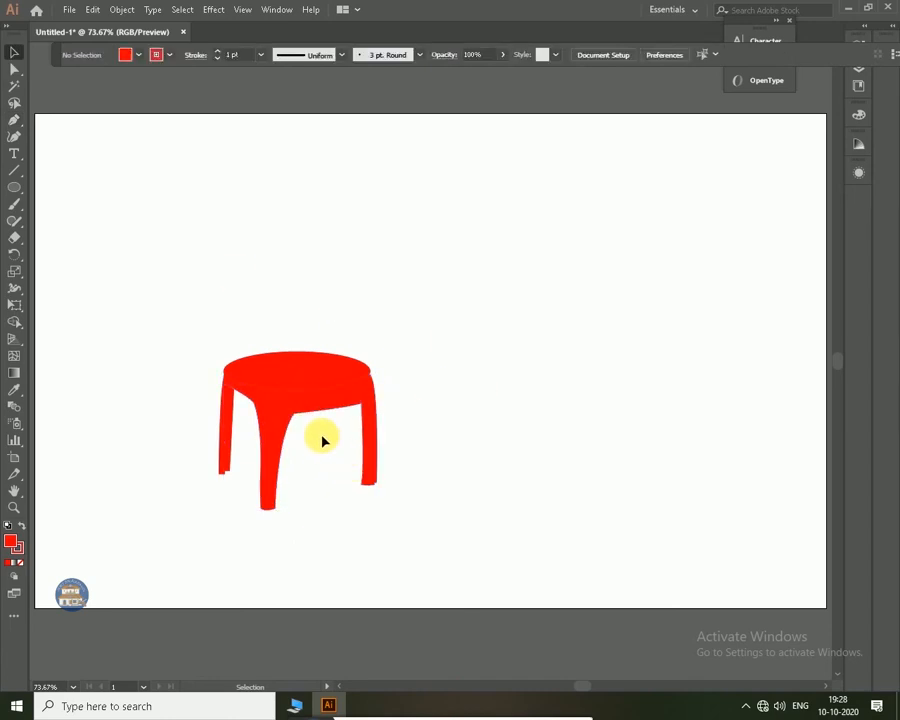
# Draw the straight left side and notched foot of a rear leg between the front and right legs with the Pen tool.
pyautogui.press('p')
pyautogui.moveTo(299, 411); pyautogui.dragTo(301, 458)
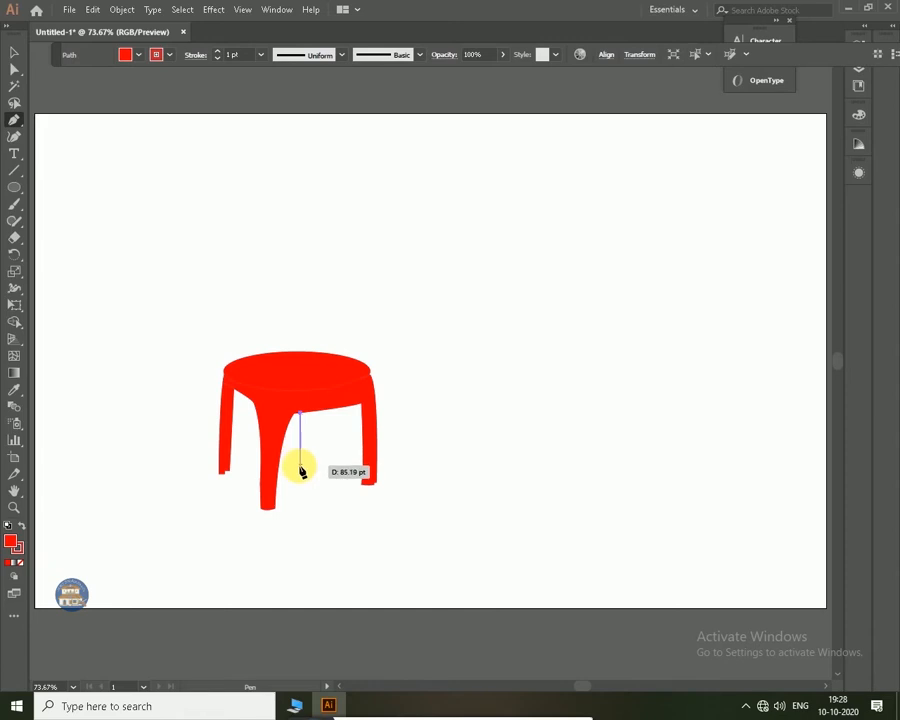
pyautogui.click(300, 470)
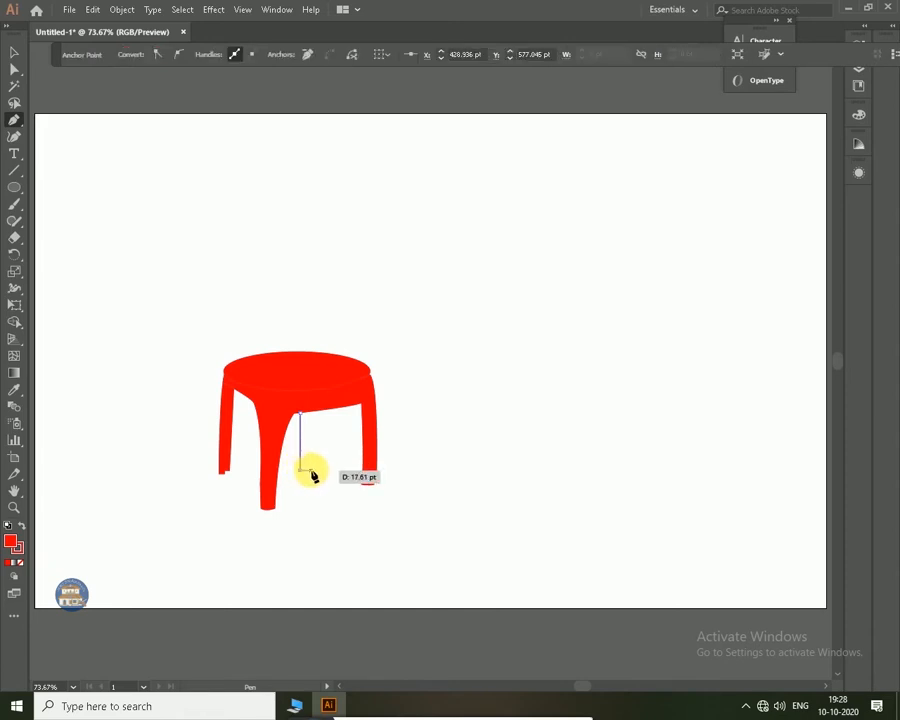
pyautogui.hotkey('ctrl', '+')
pyautogui.hotkey('ctrl', '+')
pyautogui.hotkey('ctrl', '+')
pyautogui.hotkey('ctrl', '+')
pyautogui.hotkey('ctrl', '+')
pyautogui.hotkey('ctrl', '+')
pyautogui.hotkey('ctrl', '+')
pyautogui.hotkey('ctrl', '+')
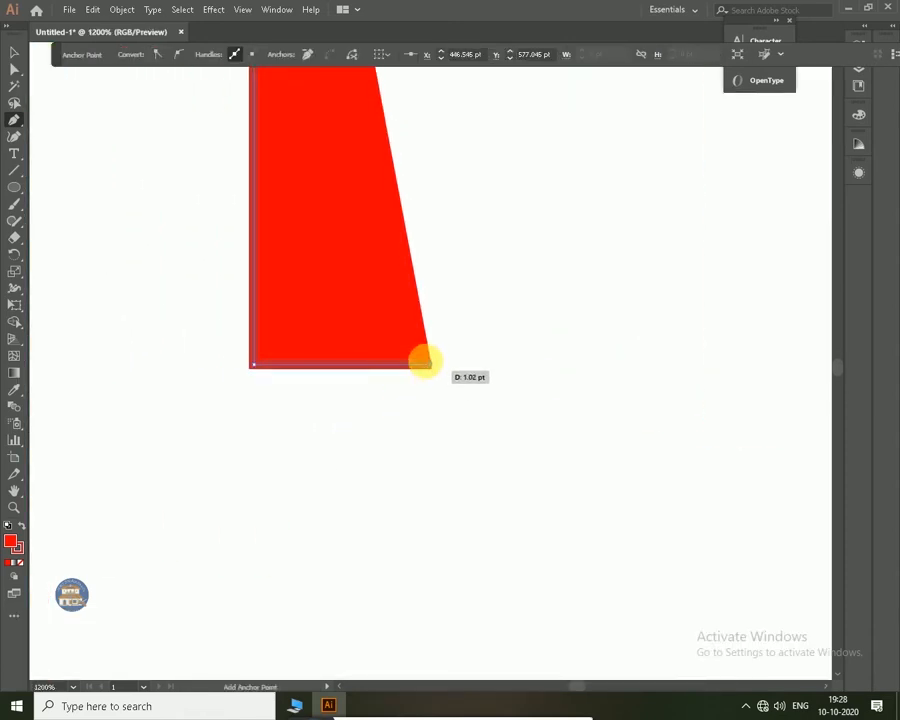
pyautogui.click(431, 344)
pyautogui.click(461, 344)
pyautogui.hotkey('ctrl', '0')
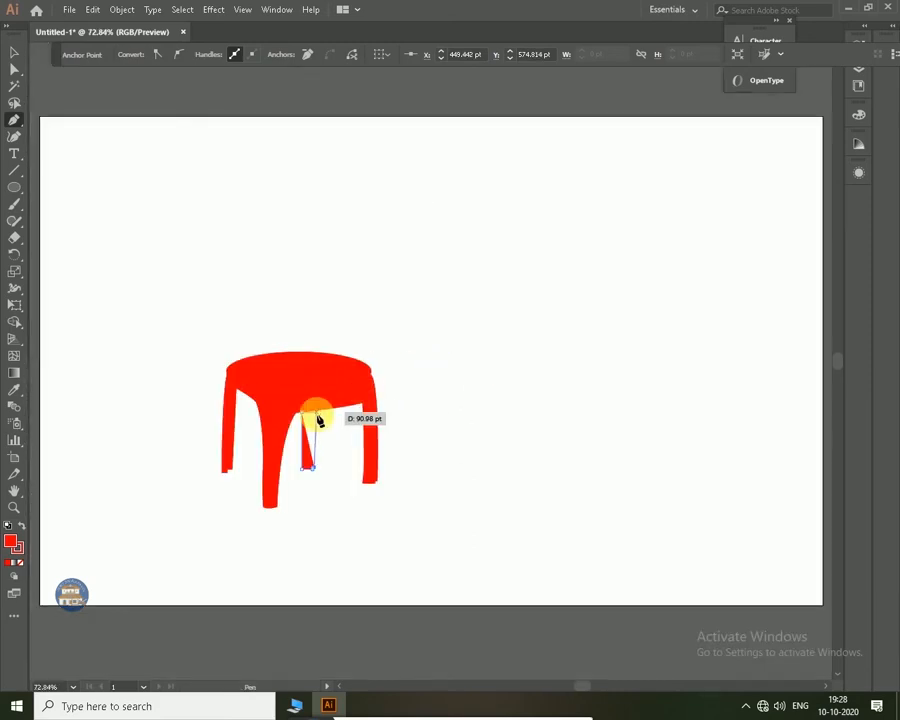
# Draw the rear leg's right side up to the apron's lower edge and close the outline along that edge.
pyautogui.click(312, 410)
pyautogui.hotkey('ctrl', '+')
pyautogui.hotkey('ctrl', '+')
pyautogui.hotkey('ctrl', '+')
pyautogui.hotkey('ctrl', '+')
pyautogui.hotkey('ctrl', '+')
pyautogui.hotkey('ctrl', '+')
pyautogui.hotkey('ctrl', '+')
pyautogui.hotkey('ctrl', '+')
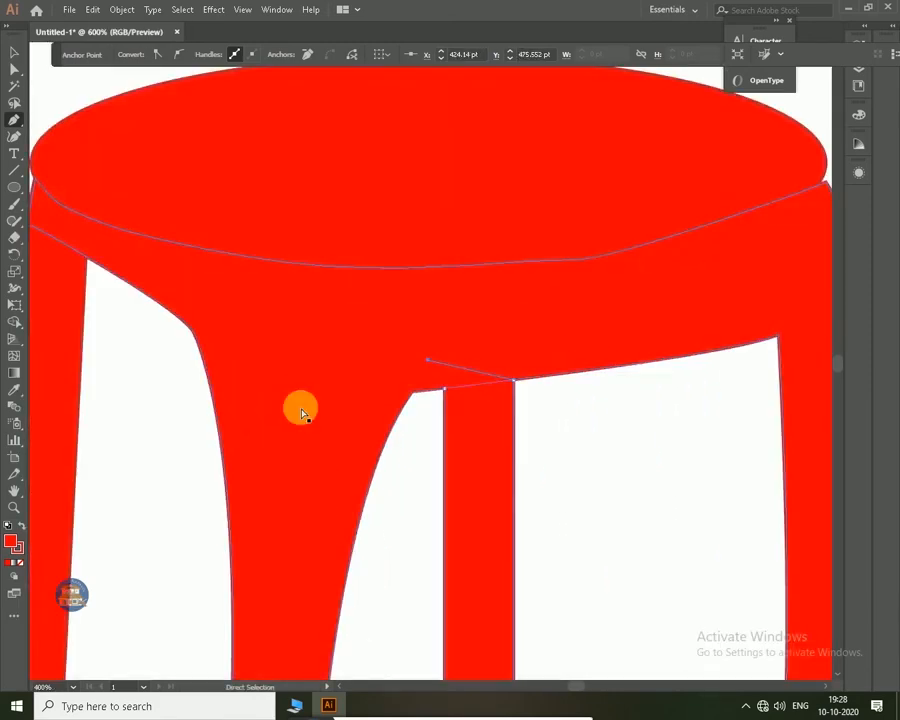
pyautogui.hotkey('ctrl', '0')
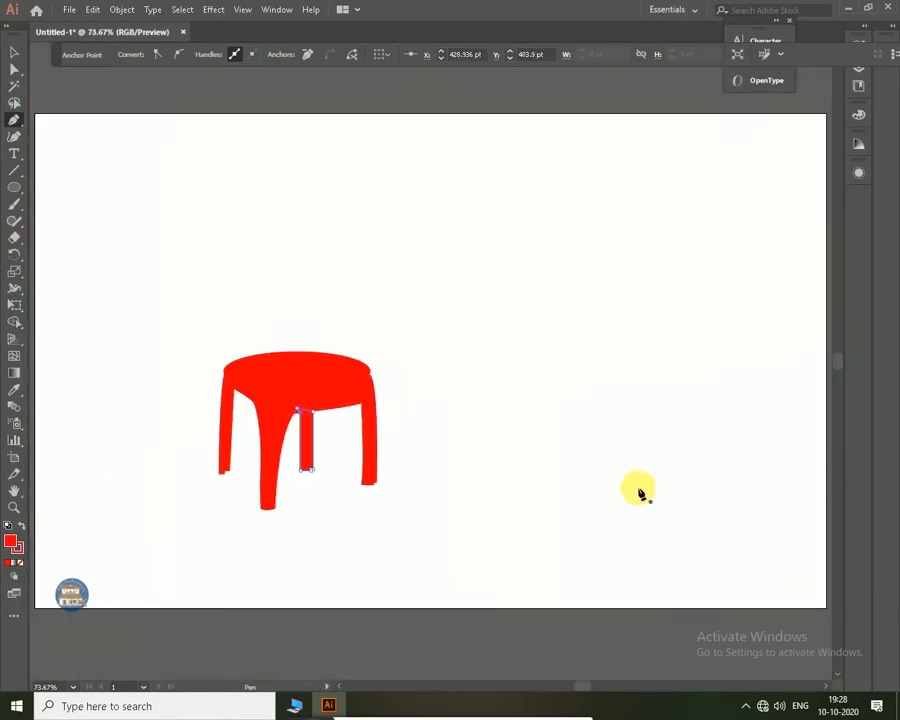
# Send the rear leg to the back behind the apron and front leg, and deselect it.
pyautogui.click(14, 55)
pyautogui.click(396, 417)
pyautogui.click(308, 453)
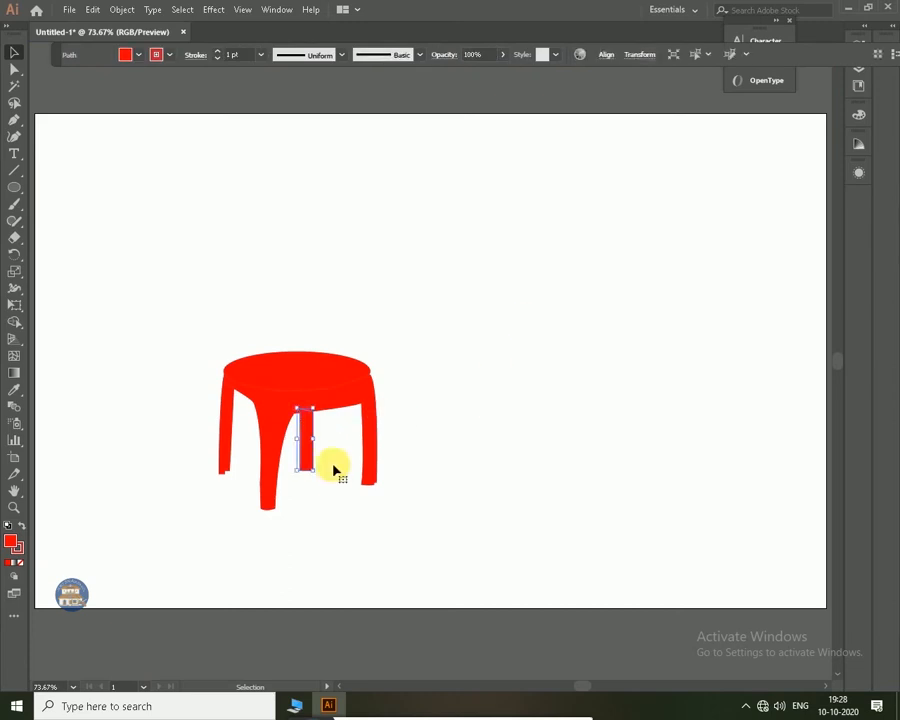
pyautogui.click(462, 443)
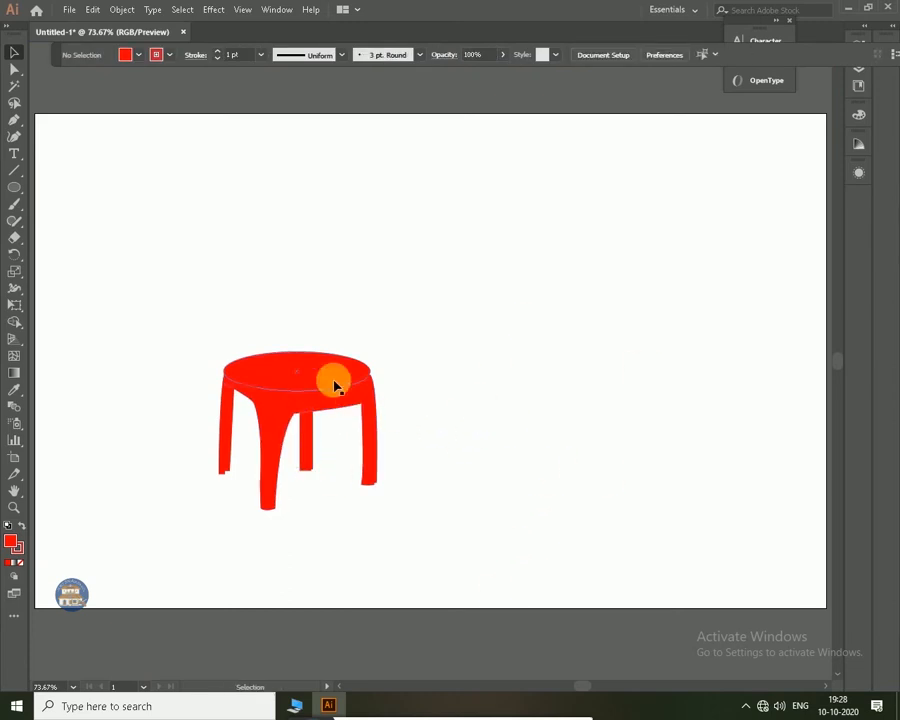
# Bring the stool's seat ellipse to the front of the apron and legs, and deselect it.
pyautogui.hotkey('ctrl', '+')
pyautogui.hotkey('ctrl', '+')
pyautogui.hotkey('ctrl', '+')
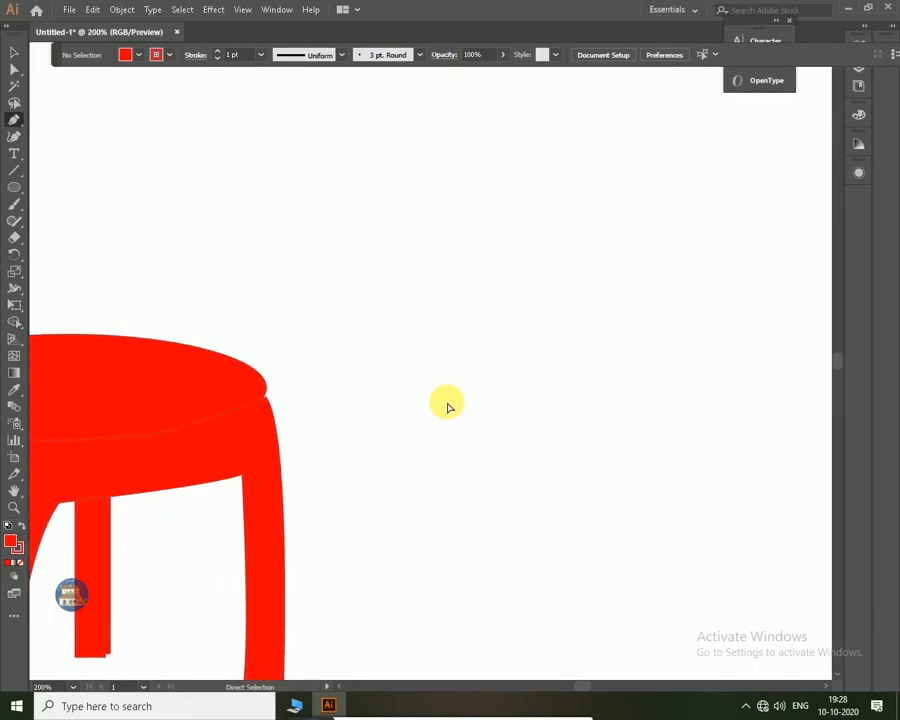
pyautogui.moveTo(447, 403); pyautogui.dragTo(598, 284)
pyautogui.click(14, 53)
pyautogui.click(381, 336)
pyautogui.click(334, 269)
pyautogui.rightClick(334, 269)
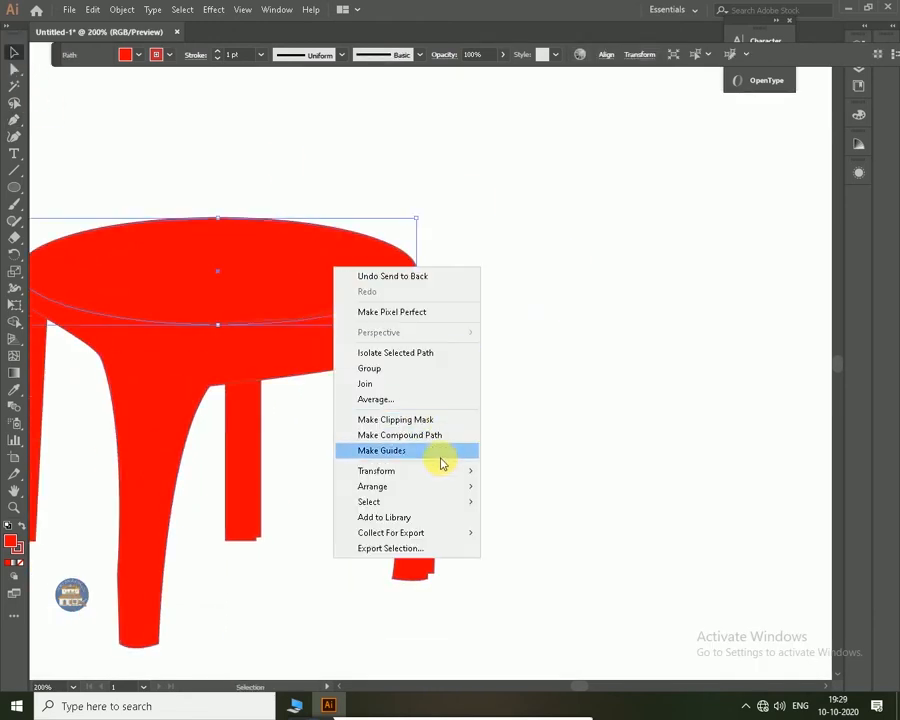
pyautogui.click(518, 482)
pyautogui.click(534, 394)
pyautogui.click(275, 272)
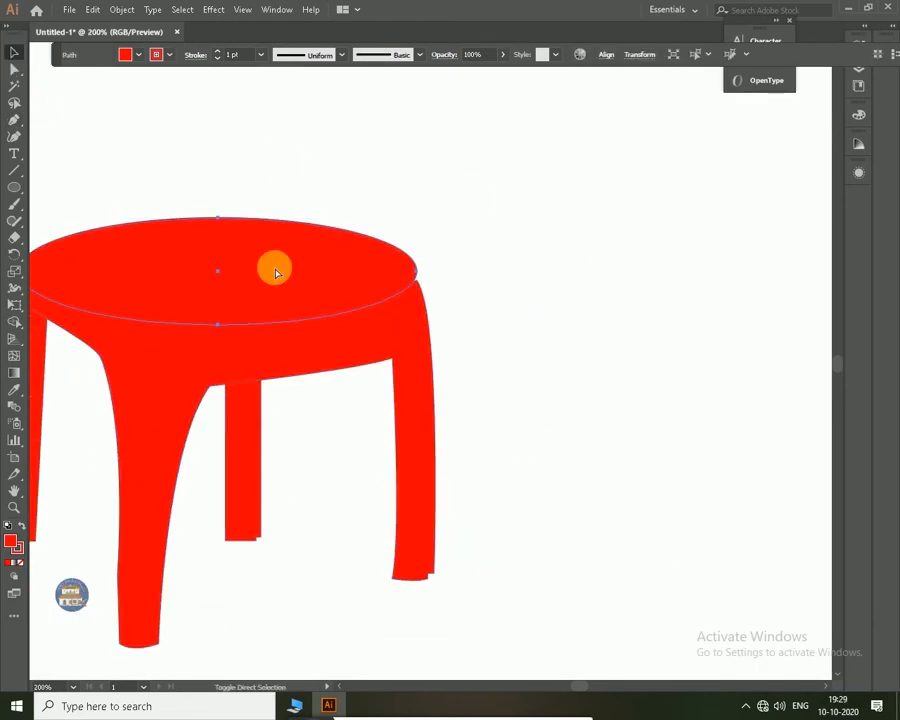
pyautogui.click(524, 356)
pyautogui.moveTo(524, 356); pyautogui.dragTo(634, 356)
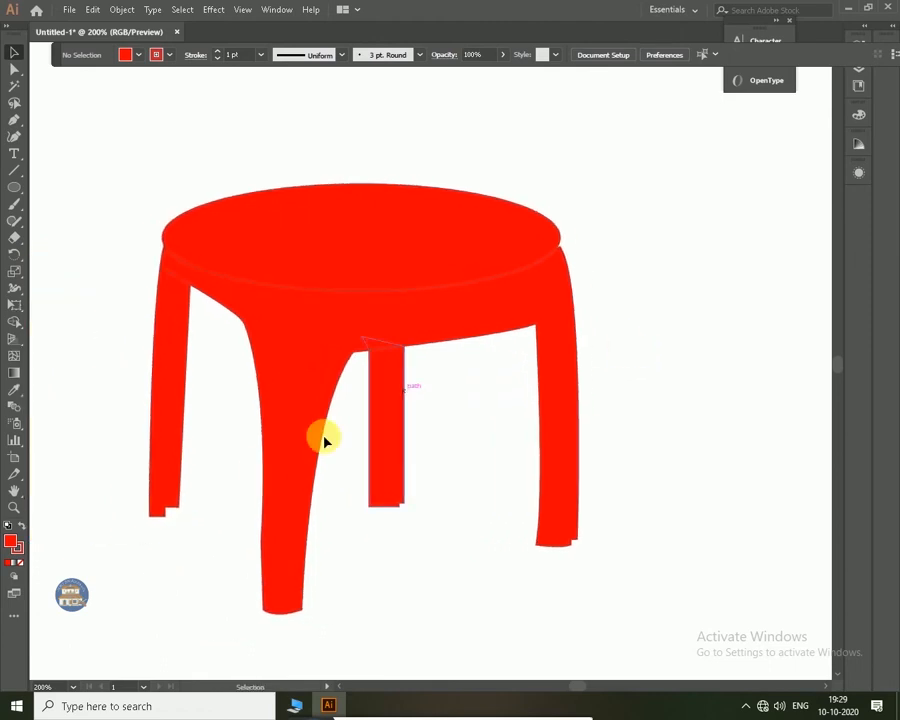
# Draw a very thin closed highlight sliver lengthwise inside the left leg with the Pen tool, and deselect it.
pyautogui.press('p')
pyautogui.click(163, 500)
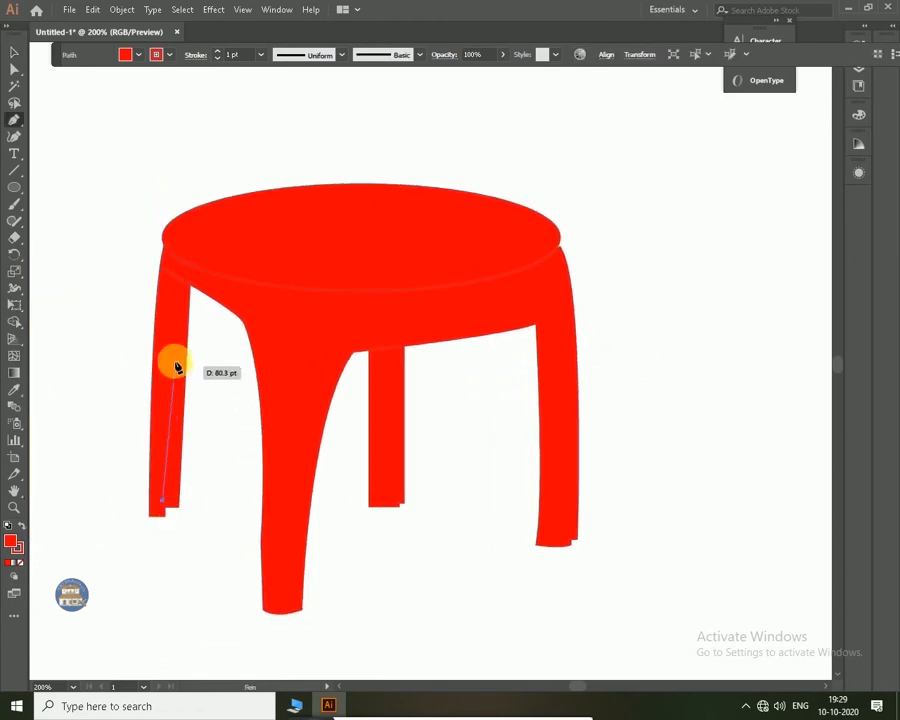
pyautogui.moveTo(172, 342); pyautogui.dragTo(173, 342)
pyautogui.hotkey('ctrl', '+')
pyautogui.hotkey('ctrl', '+')
pyautogui.hotkey('ctrl', '+')
pyautogui.hotkey('ctrl', '+')
pyautogui.moveTo(345, 420); pyautogui.dragTo(163, 143)
pyautogui.moveTo(279, 301); pyautogui.dragTo(251, 132)
pyautogui.click(196, 501)
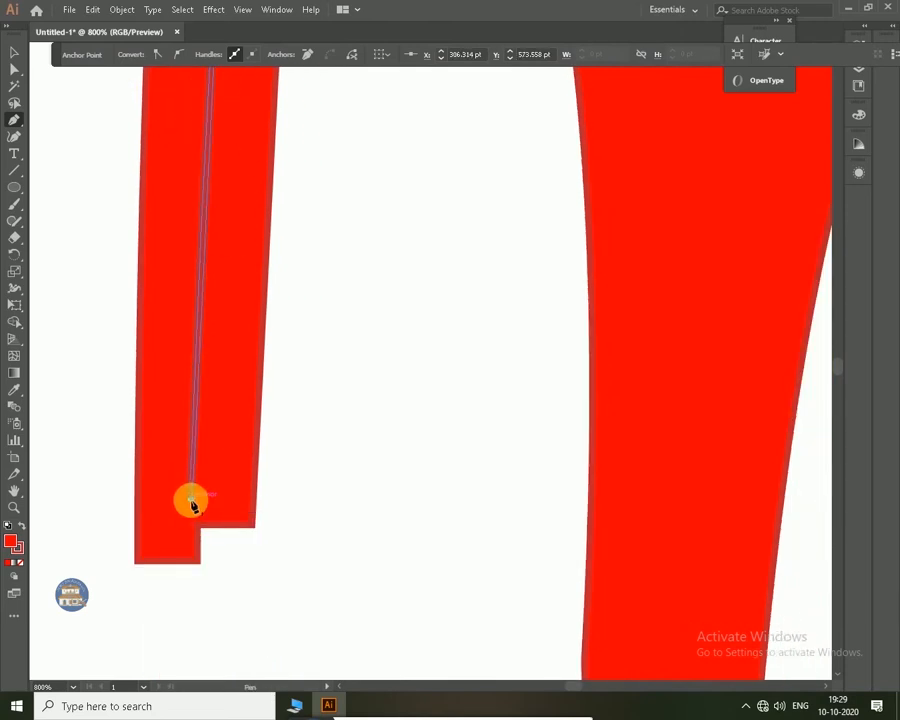
pyautogui.click(190, 499)
pyautogui.hotkey('ctrl', '0')
pyautogui.click(14, 53)
pyautogui.click(515, 368)
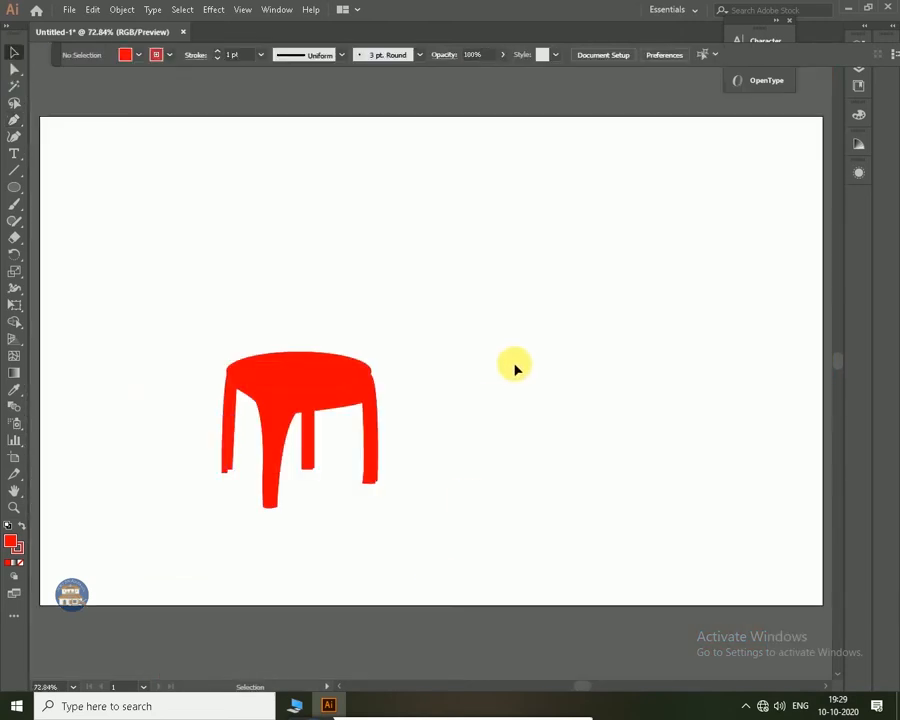
# Set both the fill and the stroke of the left leg's highlight sliver to the same light grey swatch.
pyautogui.click(228, 455)
pyautogui.hotkey('ctrl', '+')
pyautogui.hotkey('ctrl', '+')
pyautogui.hotkey('ctrl', '+')
pyautogui.hotkey('ctrl', '+')
pyautogui.hotkey('ctrl', '+')
pyautogui.hotkey('ctrl', '+')
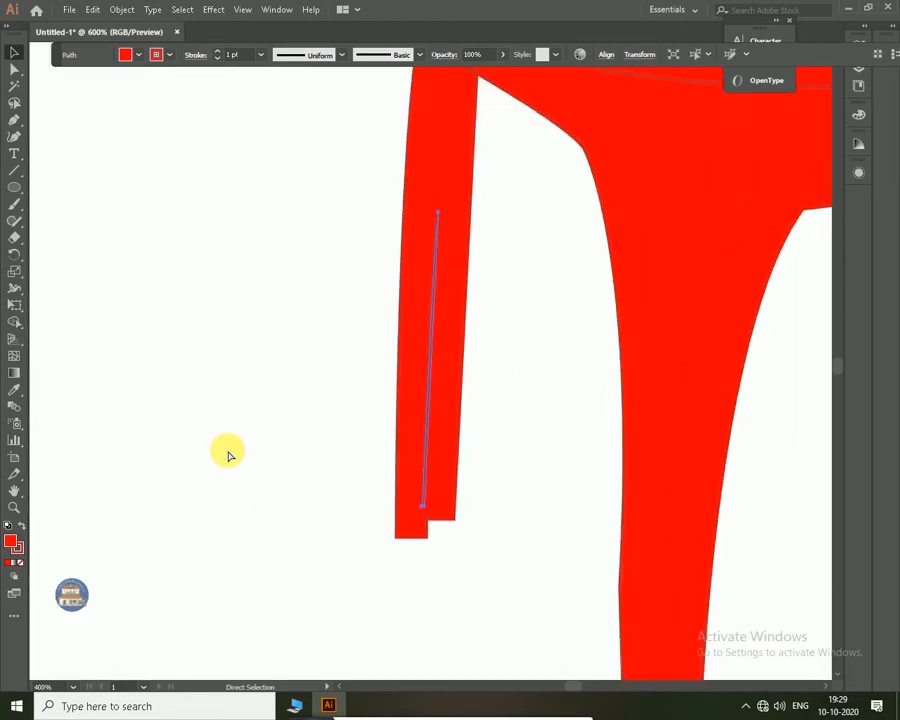
pyautogui.click(140, 57)
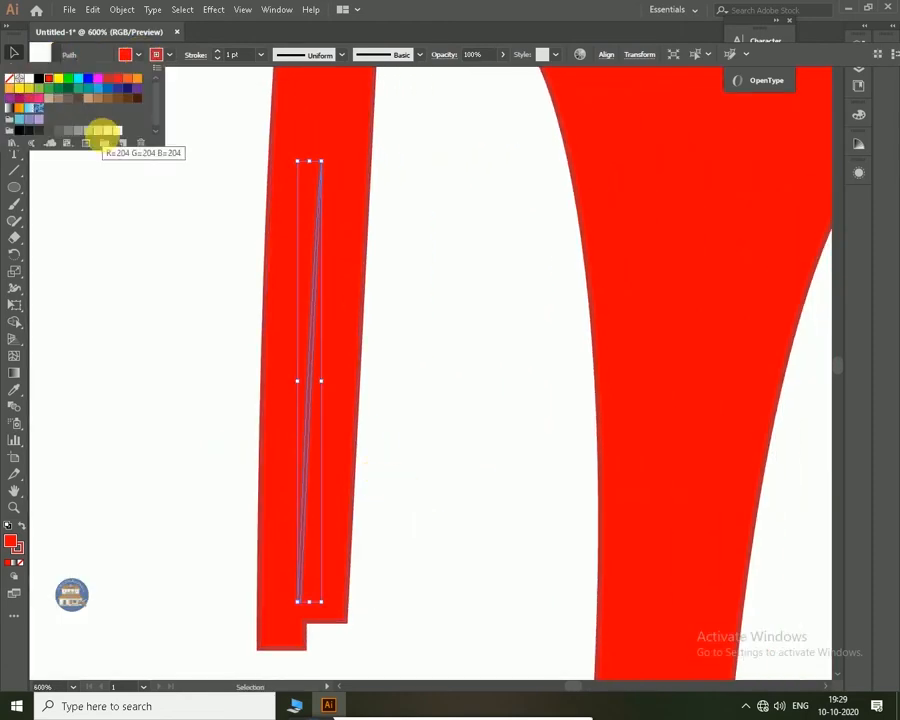
pyautogui.click(86, 131)
pyautogui.click(172, 54)
pyautogui.click(99, 130)
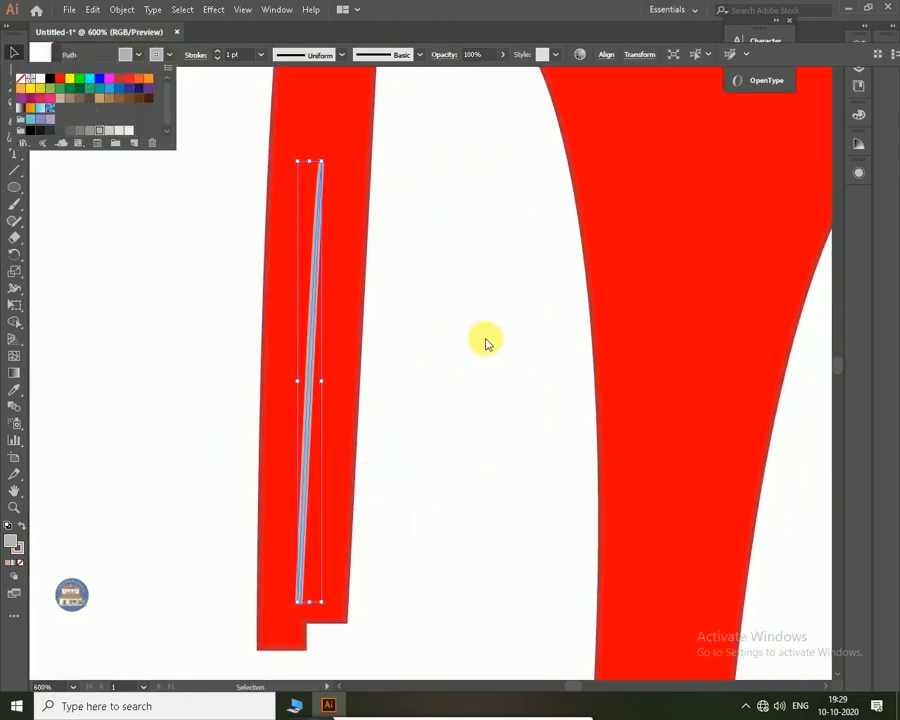
# Apply a previewed Gaussian Blur with a 0.5 pixel radius to the left leg's highlight, and deselect it.
pyautogui.click(212, 11)
pyautogui.click(473, 346)
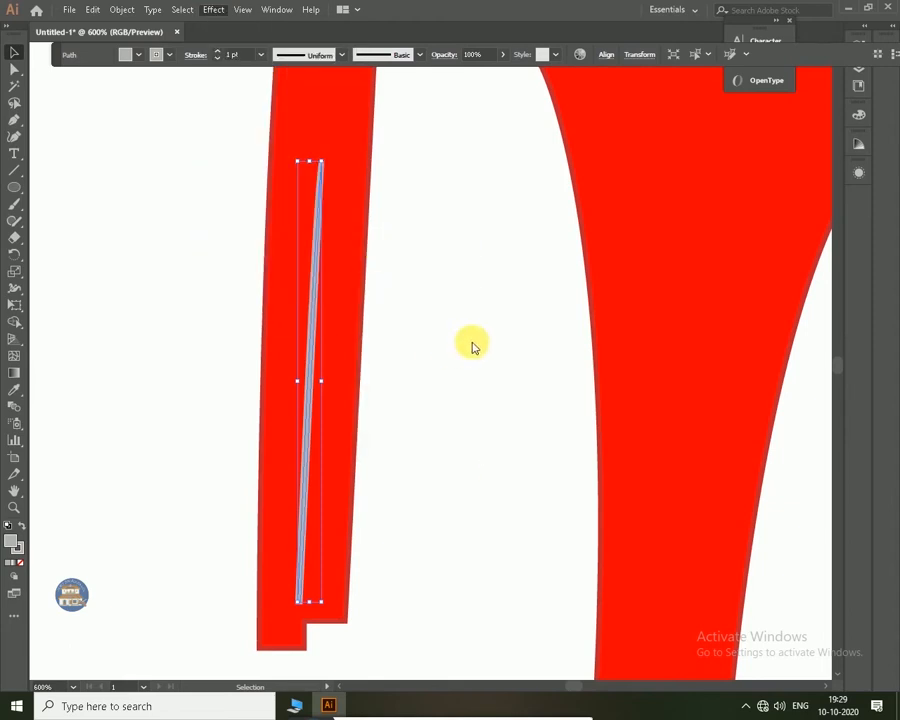
pyautogui.click(590, 449)
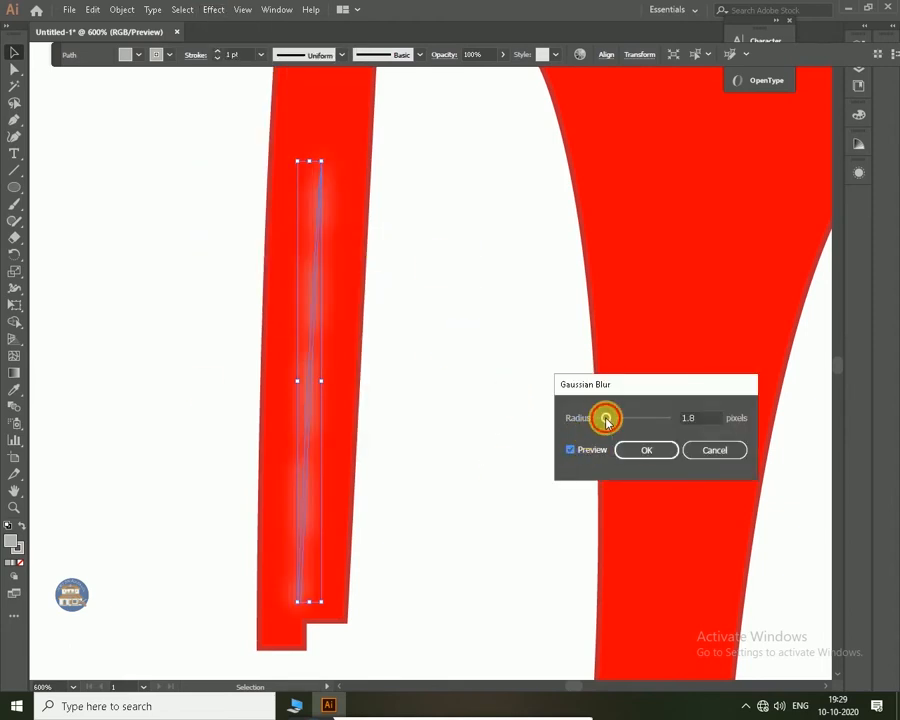
pyautogui.moveTo(606, 420); pyautogui.dragTo(598, 416)
pyautogui.press('Return')
pyautogui.click(526, 454)
pyautogui.hotkey('ctrl', '0')
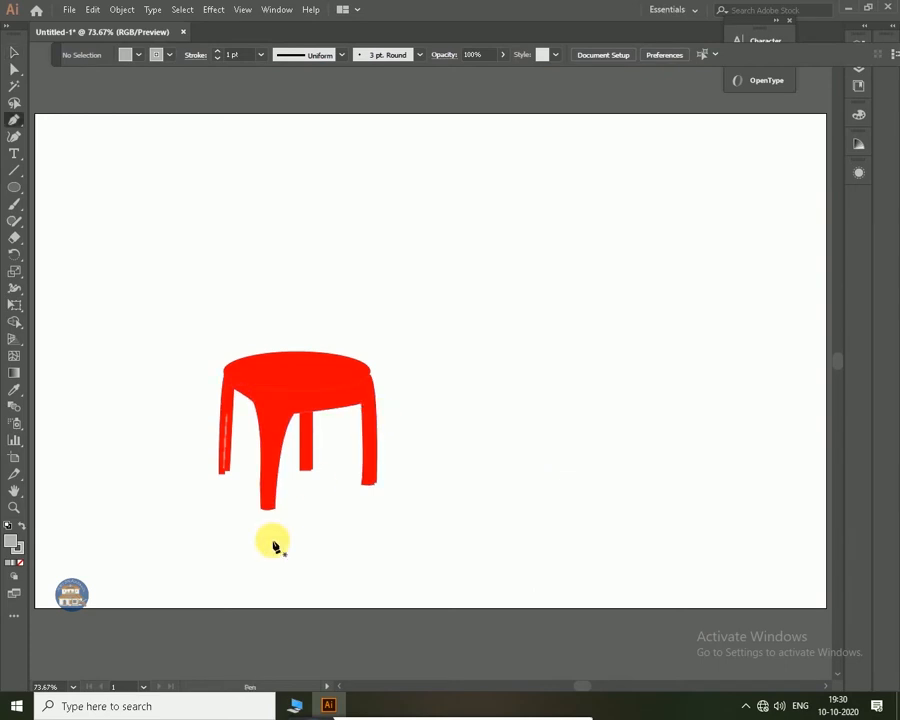
# Draw a narrow closed grey highlight down the upper left part of the front leg with the Pen tool.
pyautogui.hotkey('ctrl', '+')
pyautogui.hotkey('ctrl', '+')
pyautogui.hotkey('ctrl', '+')
pyautogui.hotkey('ctrl', '+')
pyautogui.moveTo(286, 533); pyautogui.dragTo(784, 110)
pyautogui.moveTo(417, 325); pyautogui.dragTo(406, 379)
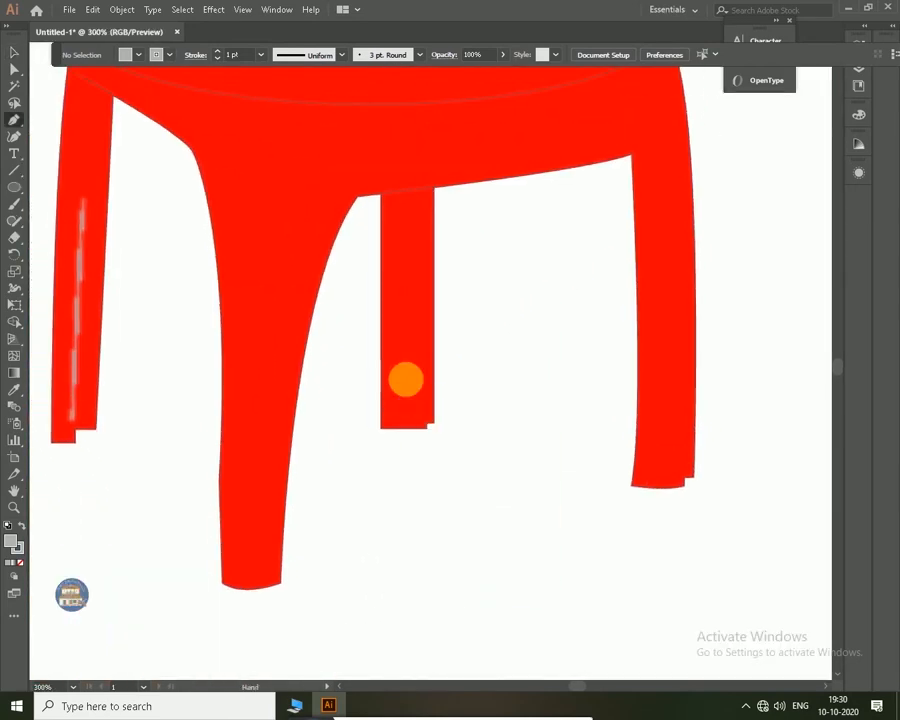
pyautogui.click(232, 151)
pyautogui.moveTo(249, 312); pyautogui.dragTo(245, 338)
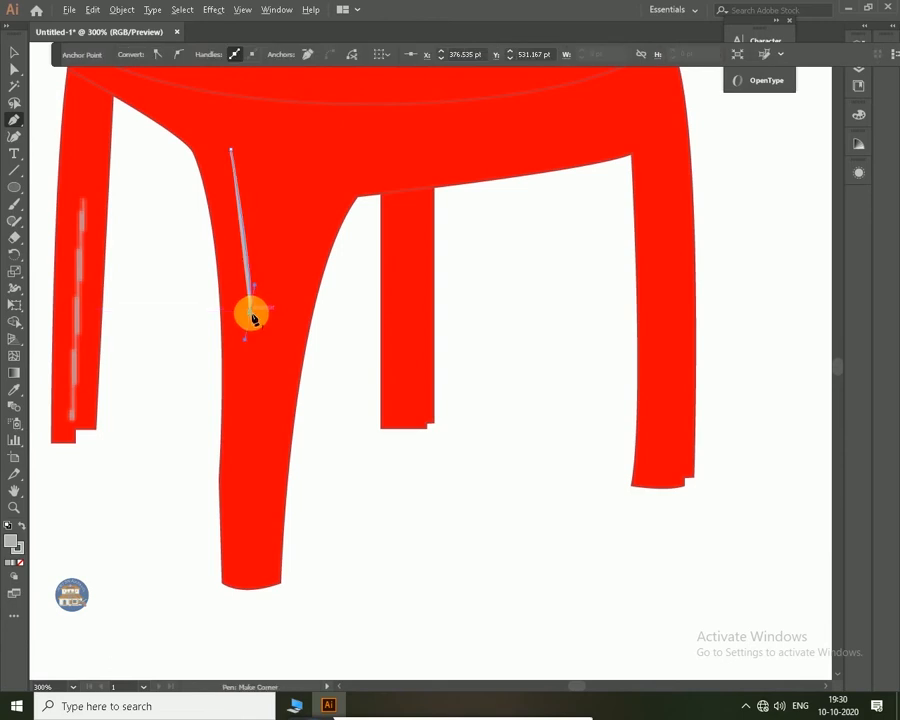
pyautogui.moveTo(233, 151)
pyautogui.mouseDown()
pyautogui.moveTo(229, 137)
pyautogui.moveTo(237, 152)
pyautogui.mouseUp()
pyautogui.press('v')
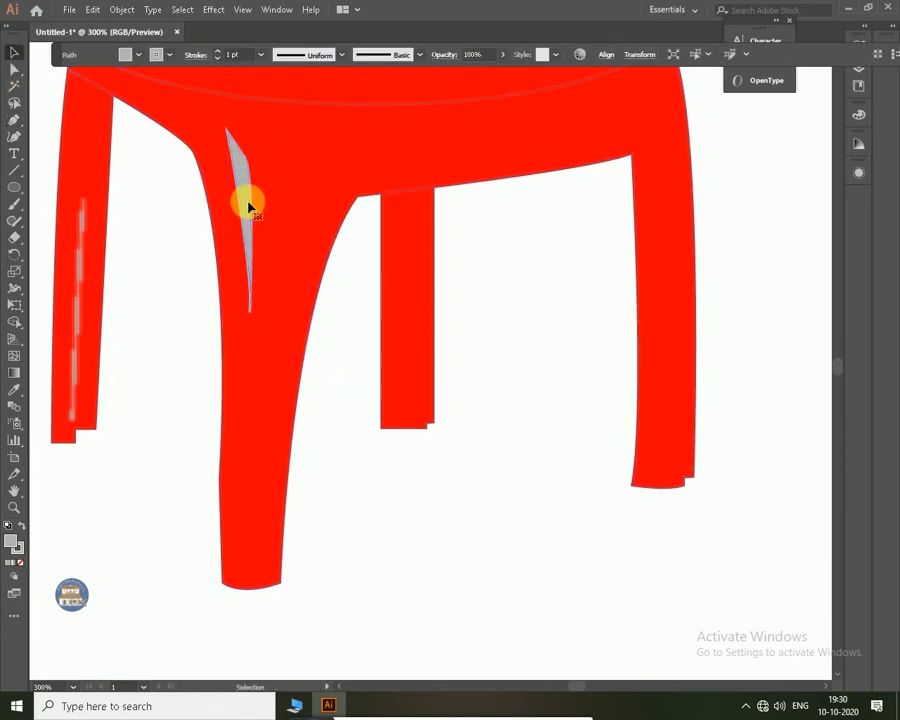
# Apply a Gaussian Blur with a 2.1 pixel radius to the front leg's highlight, and deselect it.
pyautogui.click(249, 207)
pyautogui.click(213, 10)
pyautogui.moveTo(362, 244)
pyautogui.click(400, 243)
pyautogui.click(574, 448)
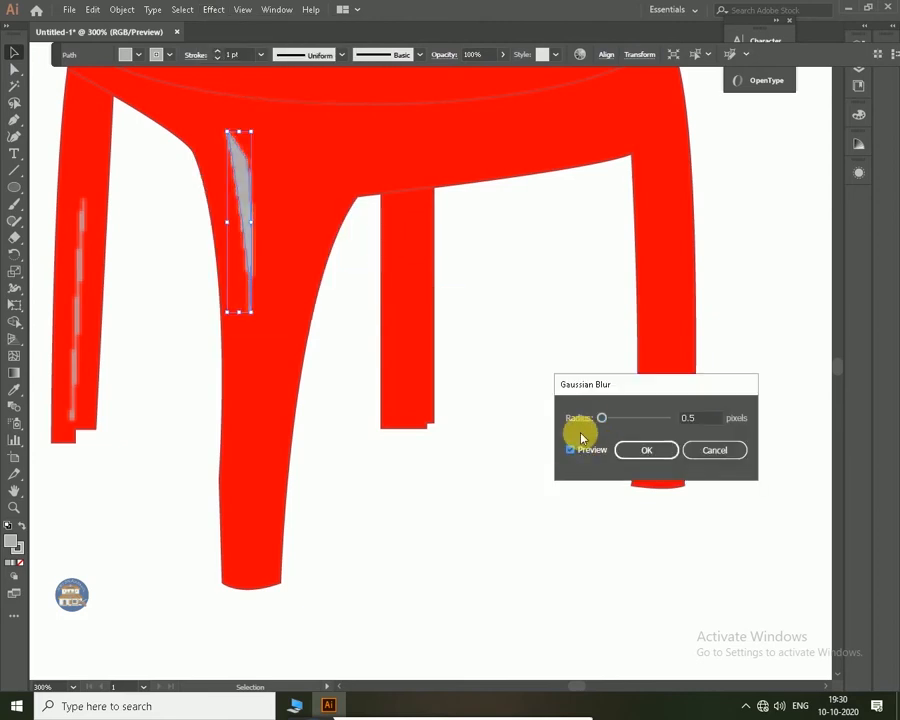
pyautogui.moveTo(604, 421); pyautogui.dragTo(606, 416)
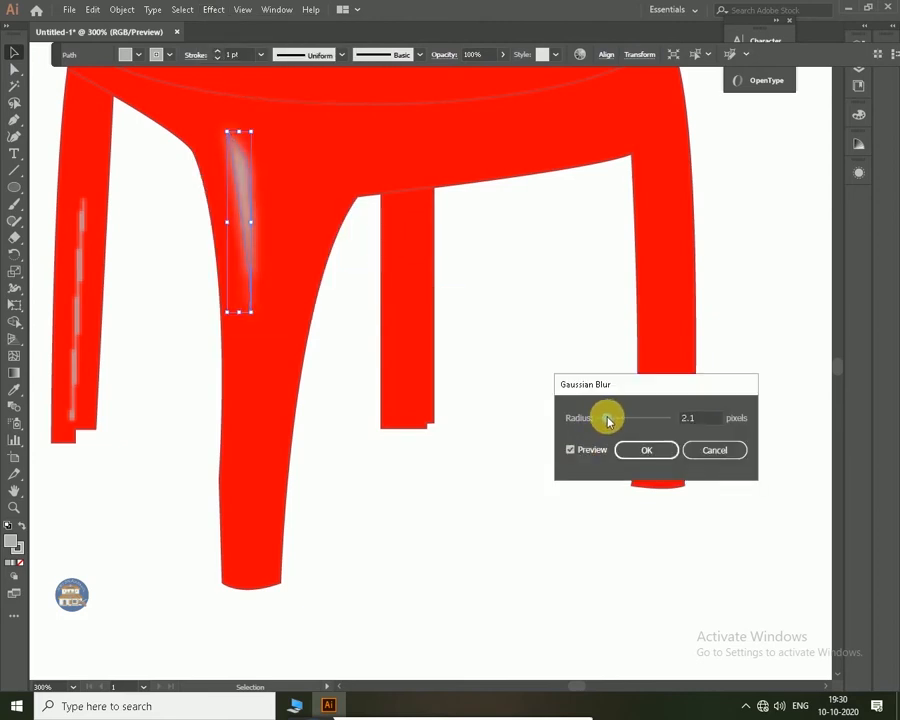
pyautogui.press('Return')
pyautogui.click(458, 488)
pyautogui.hotkey('ctrl', '0')
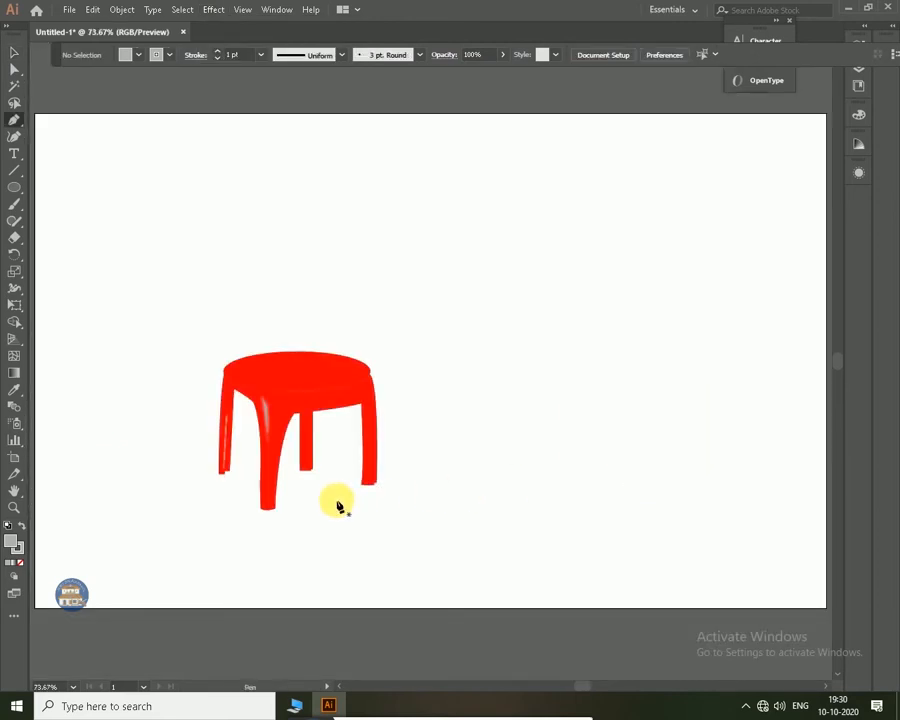
# Draw a small curved grey highlight where the front leg's right side bends into the apron with the Pen tool.
pyautogui.hotkey('ctrl', '+')
pyautogui.hotkey('ctrl', '+')
pyautogui.hotkey('ctrl', '+')
pyautogui.hotkey('ctrl', '+')
pyautogui.moveTo(400, 505); pyautogui.dragTo(808, 318)
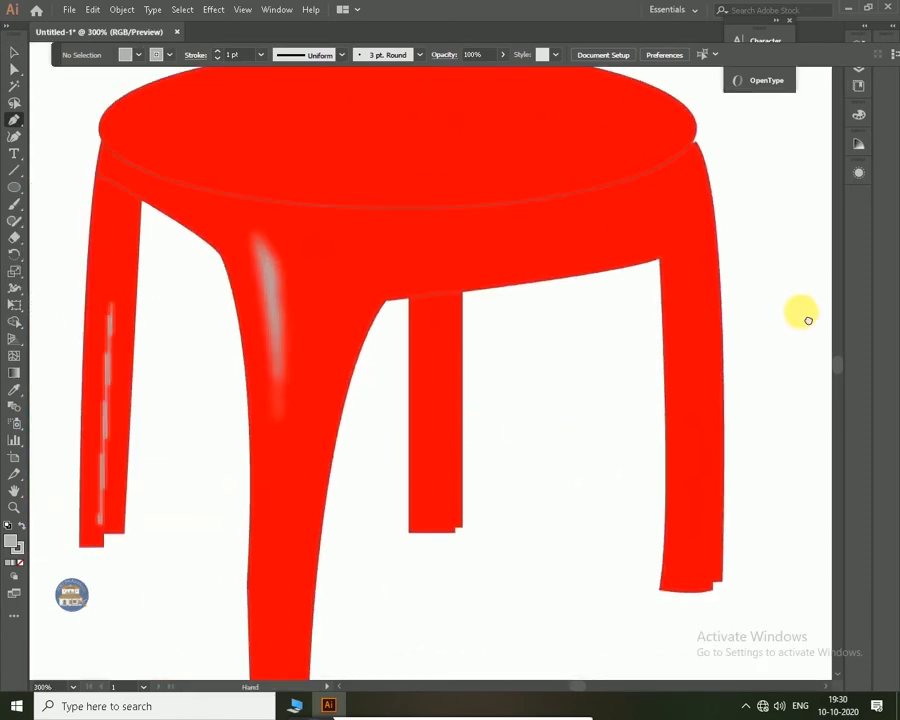
pyautogui.click(334, 310)
pyautogui.moveTo(415, 247); pyautogui.dragTo(366, 262)
pyautogui.click(333, 305)
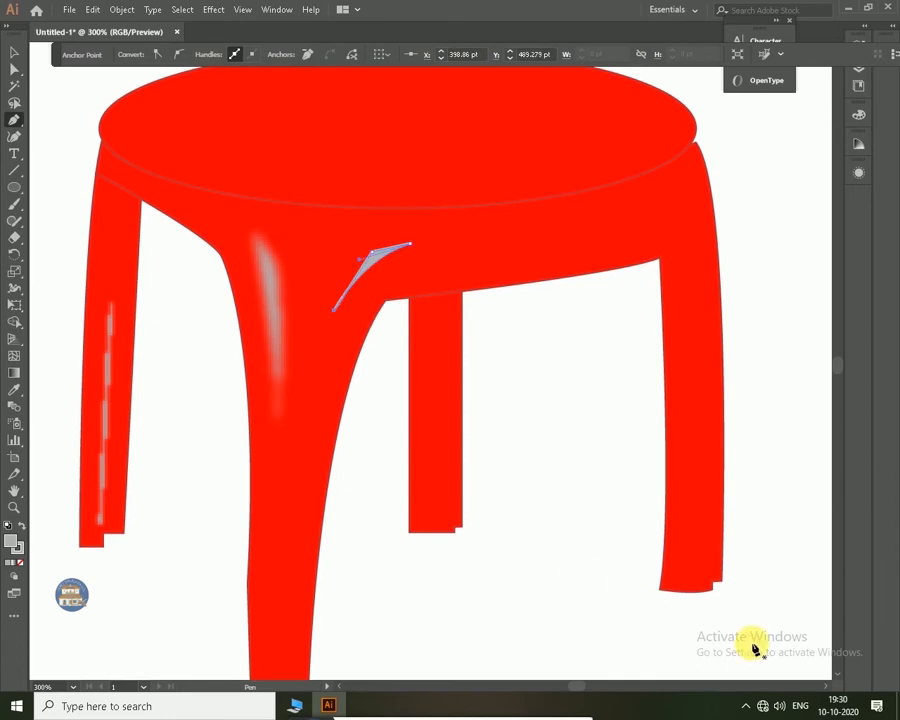
# Blur the curved highlight at the leg and apron junction with a 2.1 pixel Gaussian Blur.
pyautogui.click(14, 50)
pyautogui.click(213, 9)
pyautogui.moveTo(321, 245)
pyautogui.click(412, 247)
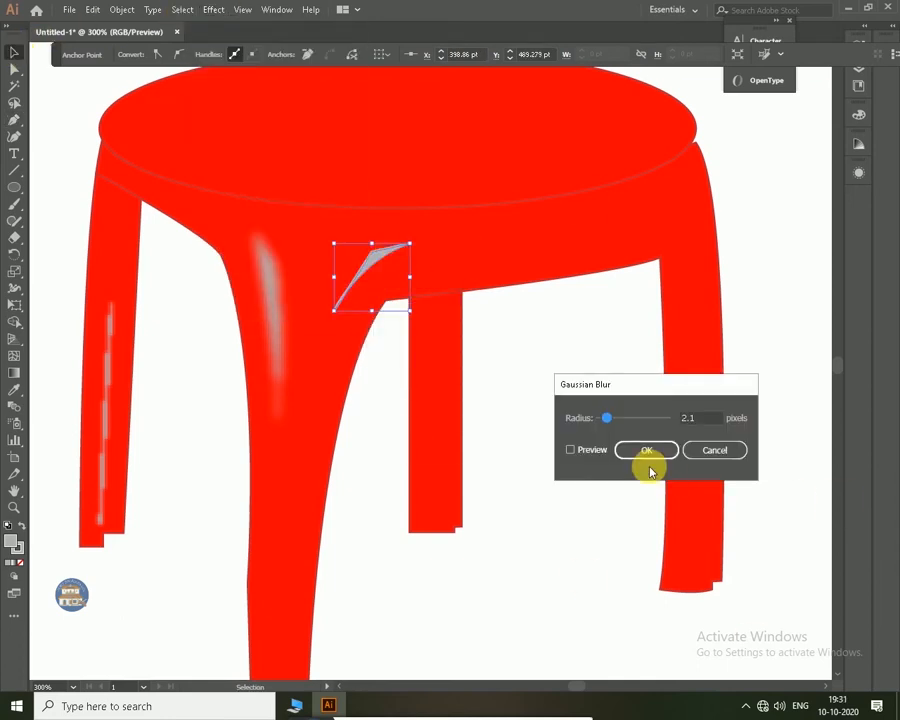
pyautogui.click(570, 449)
pyautogui.click(629, 455)
pyautogui.click(622, 458)
# Draw a long tapered grey highlight along the apron's upper right edge, just beneath the seat, with the Pen tool.
pyautogui.moveTo(637, 426); pyautogui.dragTo(544, 498)
pyautogui.press('p')
pyautogui.click(417, 289)
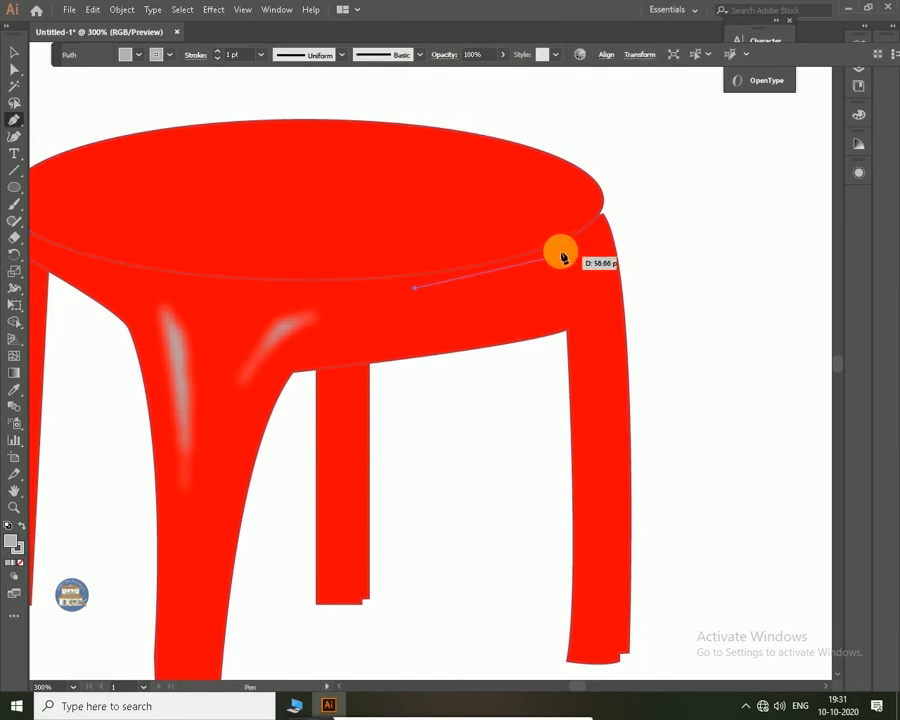
pyautogui.moveTo(607, 225); pyautogui.dragTo(644, 196)
pyautogui.click(607, 225)
pyautogui.click(605, 218)
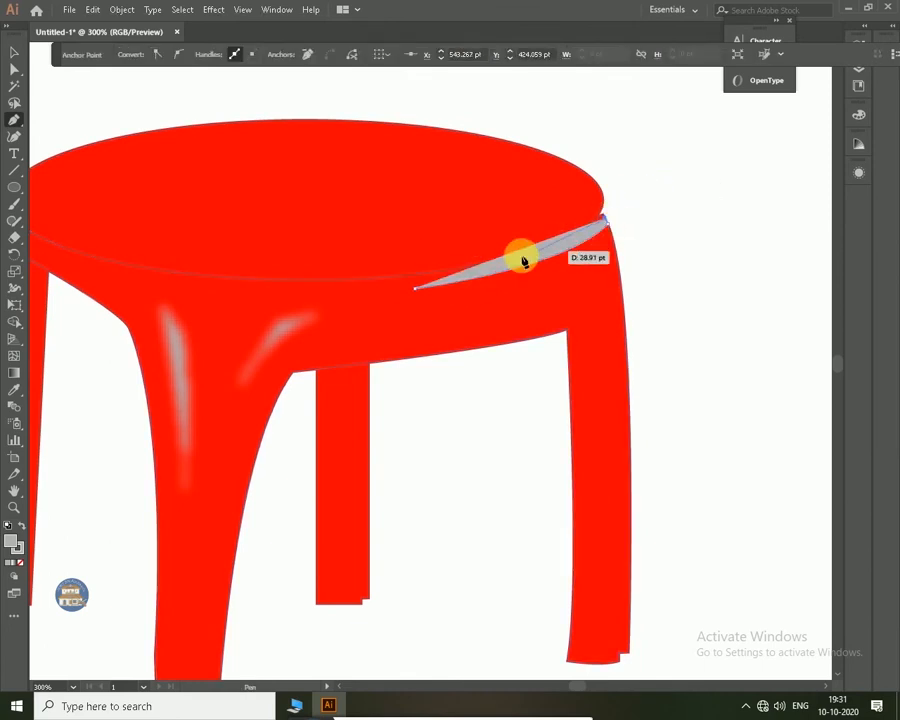
pyautogui.moveTo(416, 289); pyautogui.dragTo(268, 325)
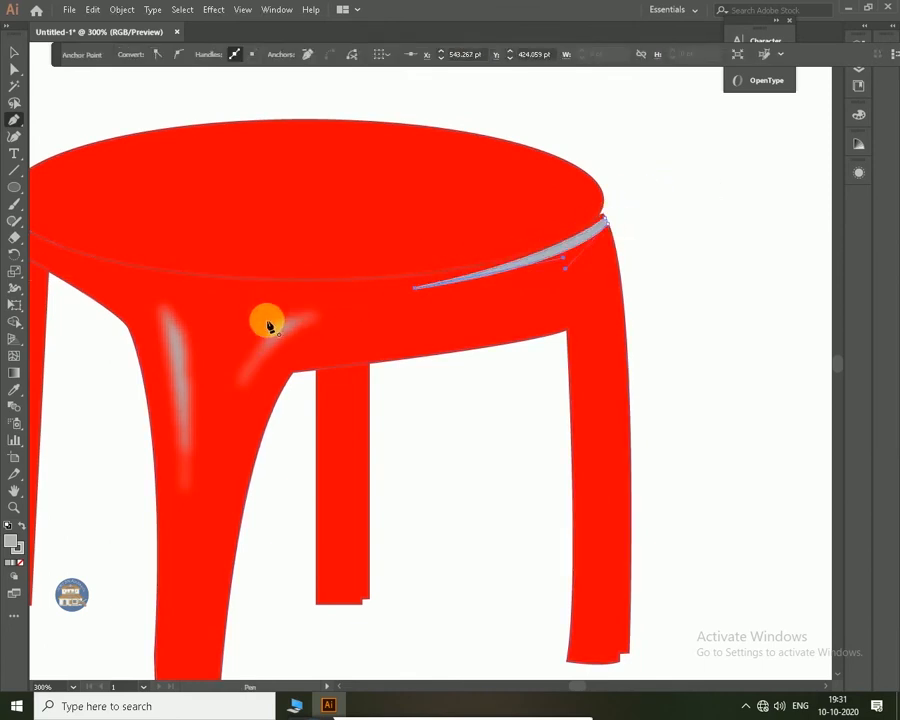
# Apply a Gaussian Blur with a 2.9 pixel radius to the apron highlight, and deselect it.
pyautogui.click(12, 54)
pyautogui.click(204, 10)
pyautogui.moveTo(346, 255)
pyautogui.click(410, 246)
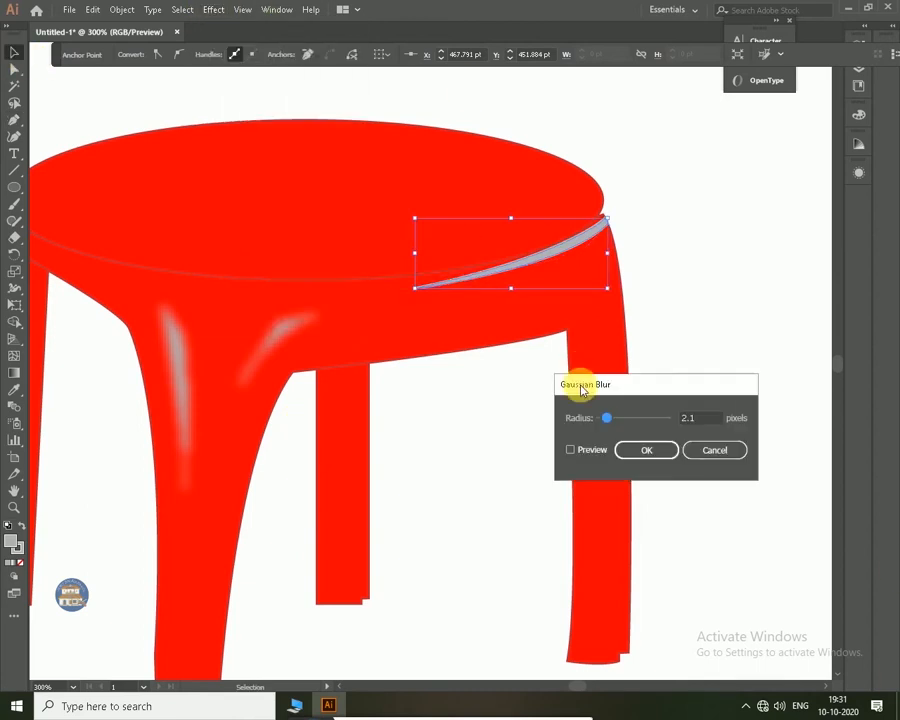
pyautogui.click(569, 452)
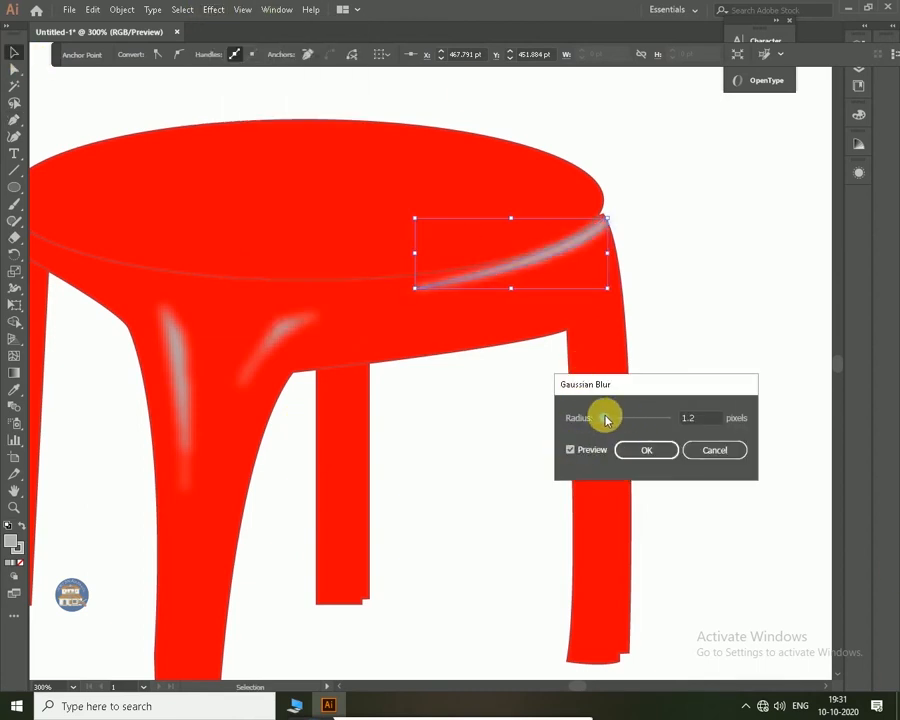
pyautogui.moveTo(606, 420); pyautogui.dragTo(612, 421)
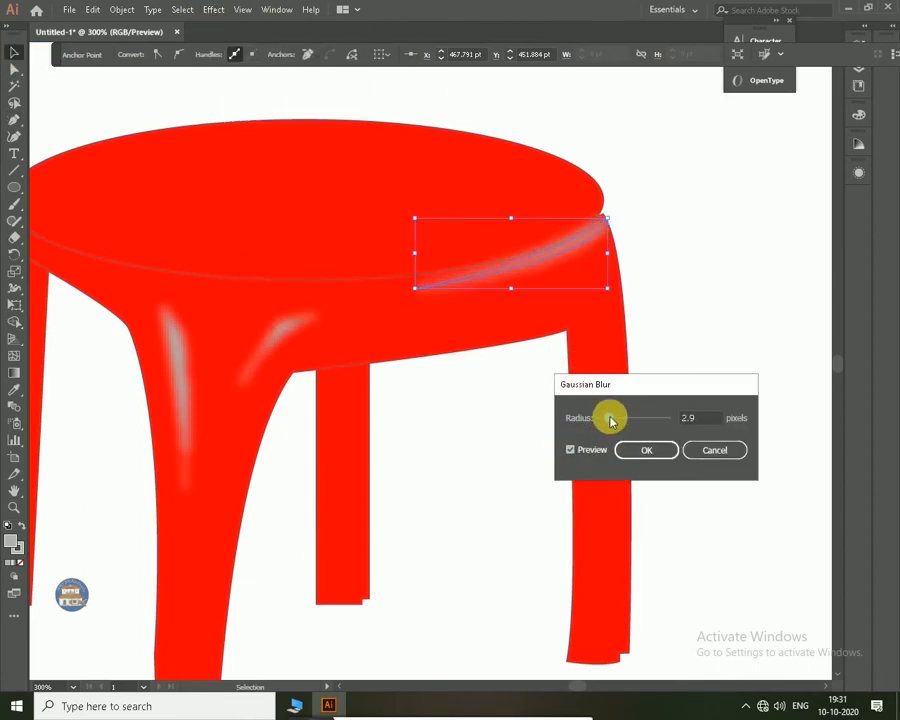
pyautogui.click(655, 450)
pyautogui.click(689, 472)
# Select all parts of the stool, including the highlights, group them, and deselect the group.
pyautogui.hotkey('ctrl', '0')
pyautogui.moveTo(149, 307); pyautogui.dragTo(576, 495)
pyautogui.rightClick(299, 391)
pyautogui.click(334, 476)
pyautogui.click(462, 507)
# Move the grouped stool to the left side of the artboard and deselect it.
pyautogui.moveTo(438, 392); pyautogui.dragTo(295, 384)
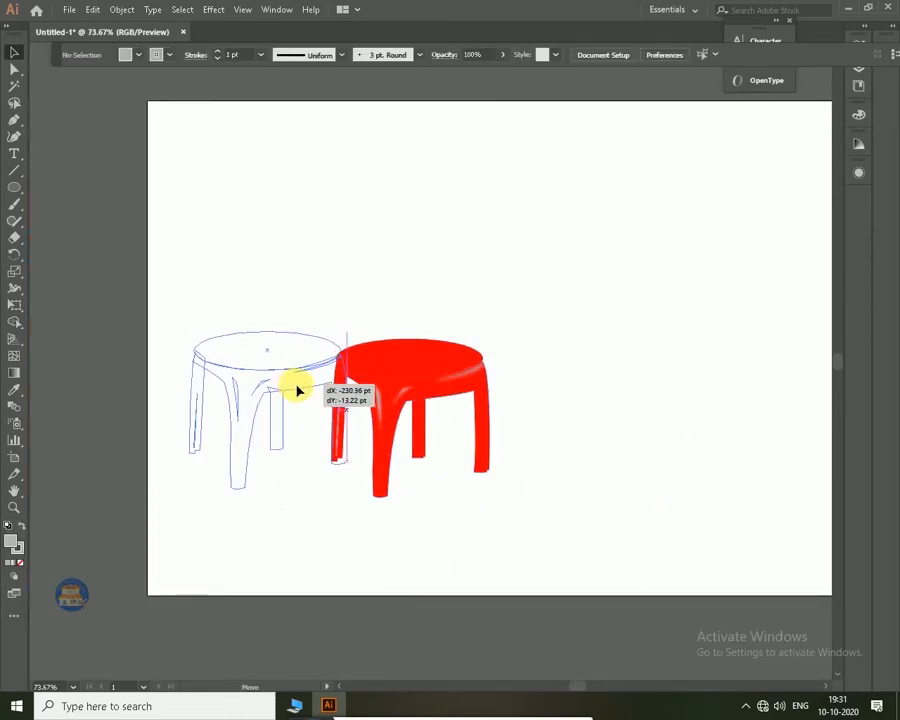
pyautogui.moveTo(532, 521); pyautogui.dragTo(449, 518)
pyautogui.click(448, 517)
pyautogui.hotkey('ctrl', '0')
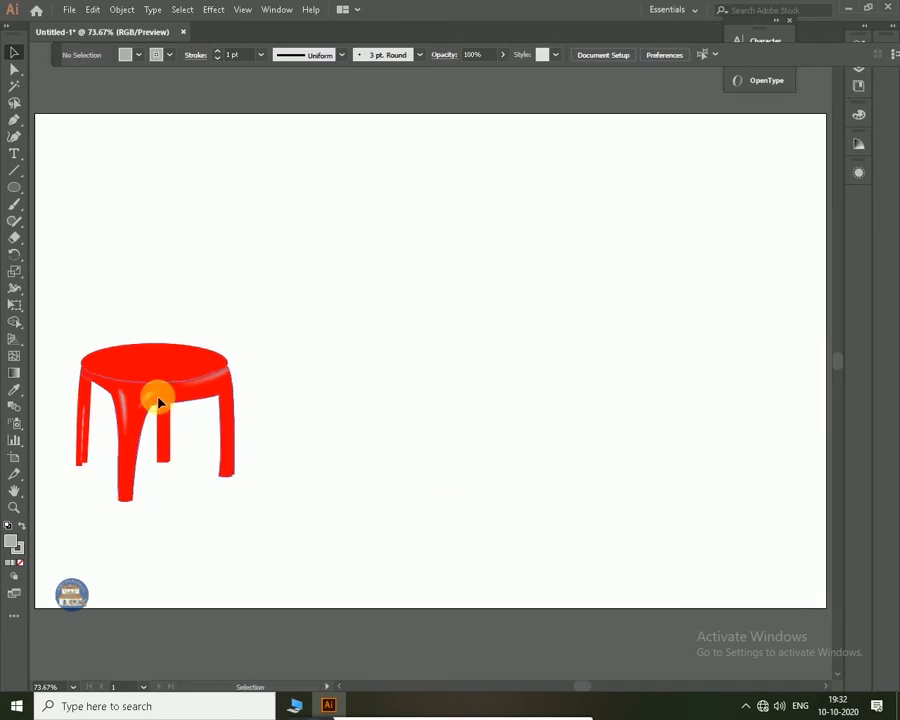
# Place a copy of the stool to the right of the original and stretch the copy taller downward.
pyautogui.click(157, 400)
pyautogui.moveTo(157, 400); pyautogui.dragTo(452, 393)
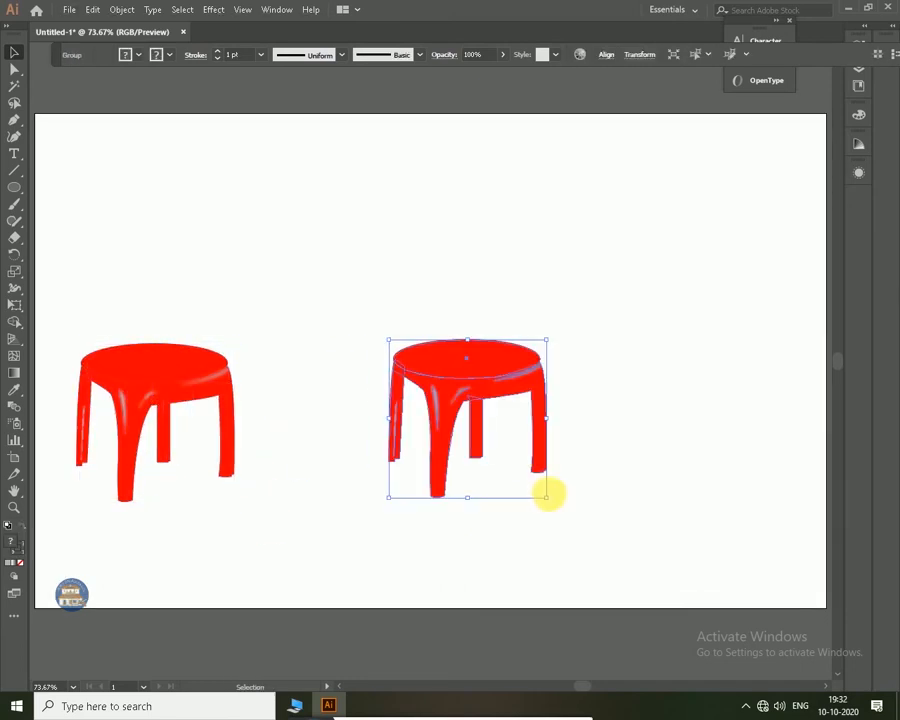
pyautogui.moveTo(551, 497); pyautogui.dragTo(548, 541)
pyautogui.click(639, 504)
pyautogui.moveTo(639, 504); pyautogui.dragTo(577, 478)
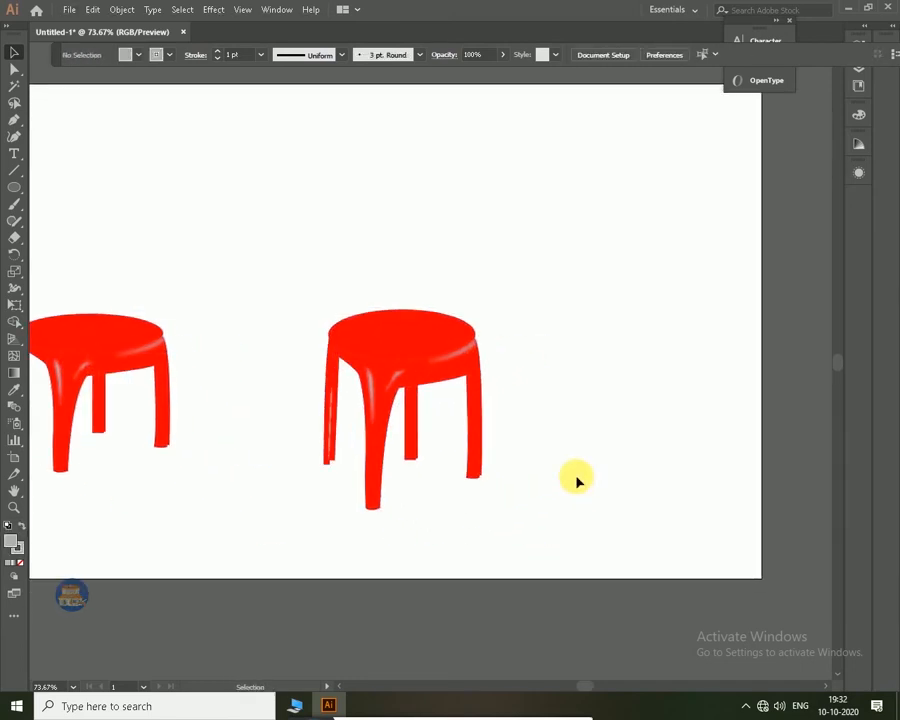
# Reduce the height of the copied stool slightly from its lower edge, and deselect it.
pyautogui.click(375, 443)
pyautogui.moveTo(404, 511); pyautogui.dragTo(470, 530)
pyautogui.click(406, 554)
pyautogui.click(380, 425)
pyautogui.click(384, 522)
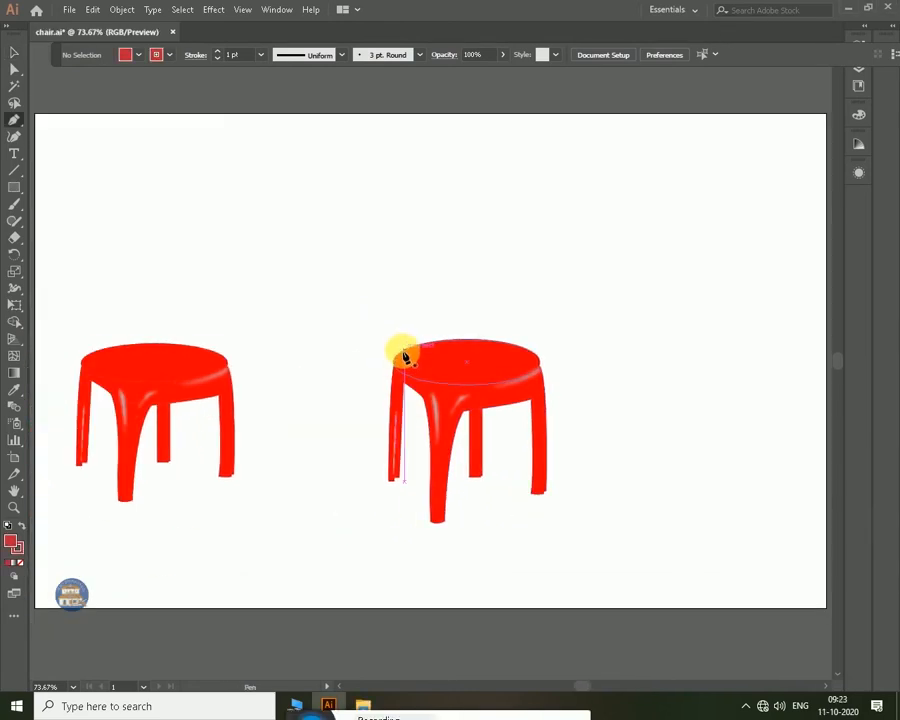
# Draw a closed backrest panel with a curved top rising from the rear edge of the taller stool's seat.
pyautogui.click(406, 351)
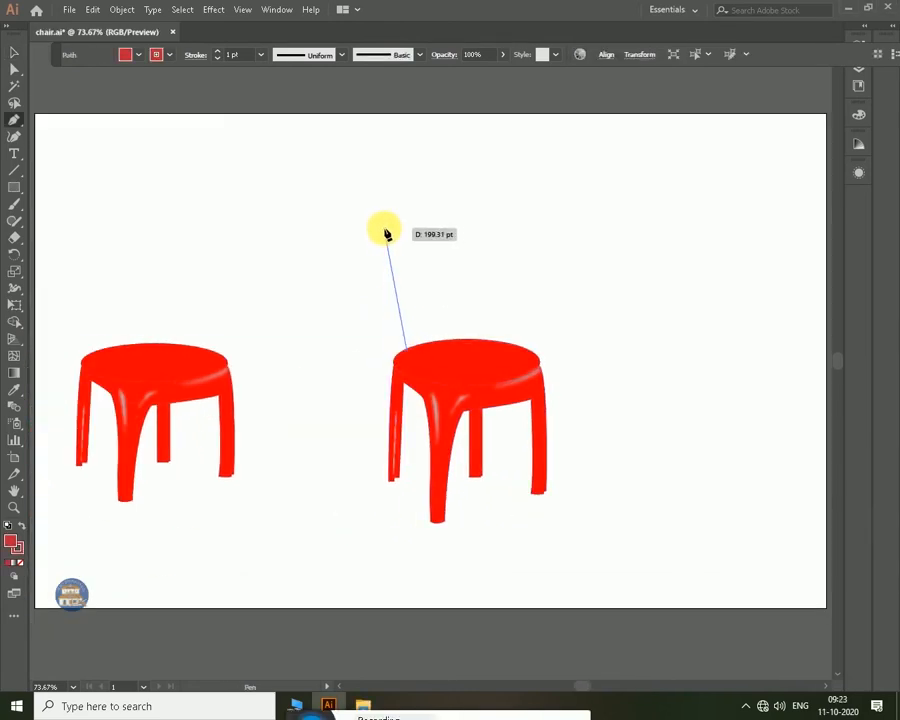
pyautogui.click(389, 227)
pyautogui.moveTo(467, 224); pyautogui.dragTo(514, 263)
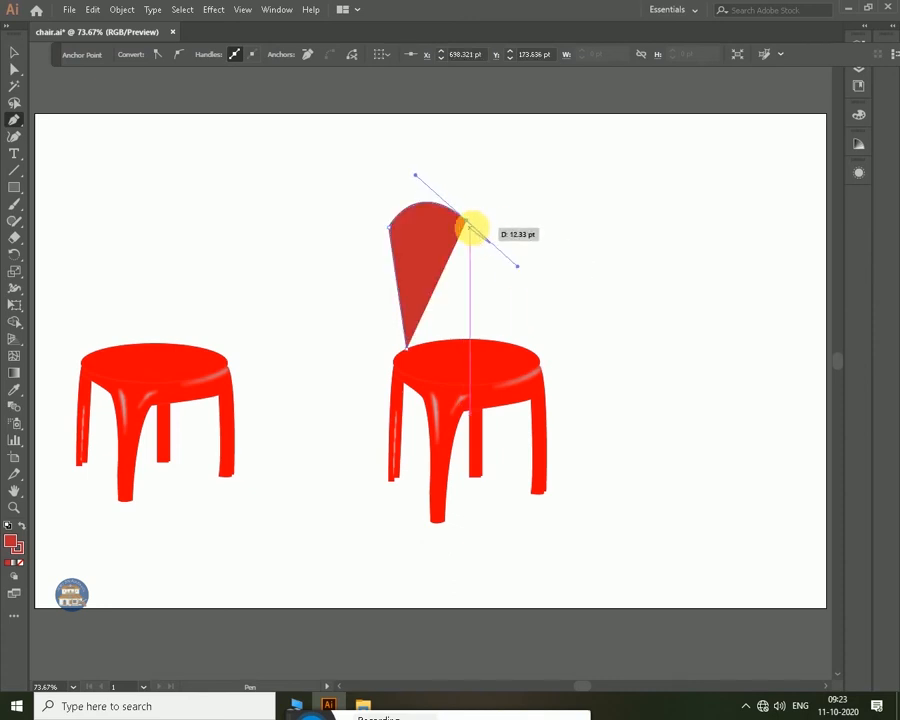
pyautogui.click(467, 220)
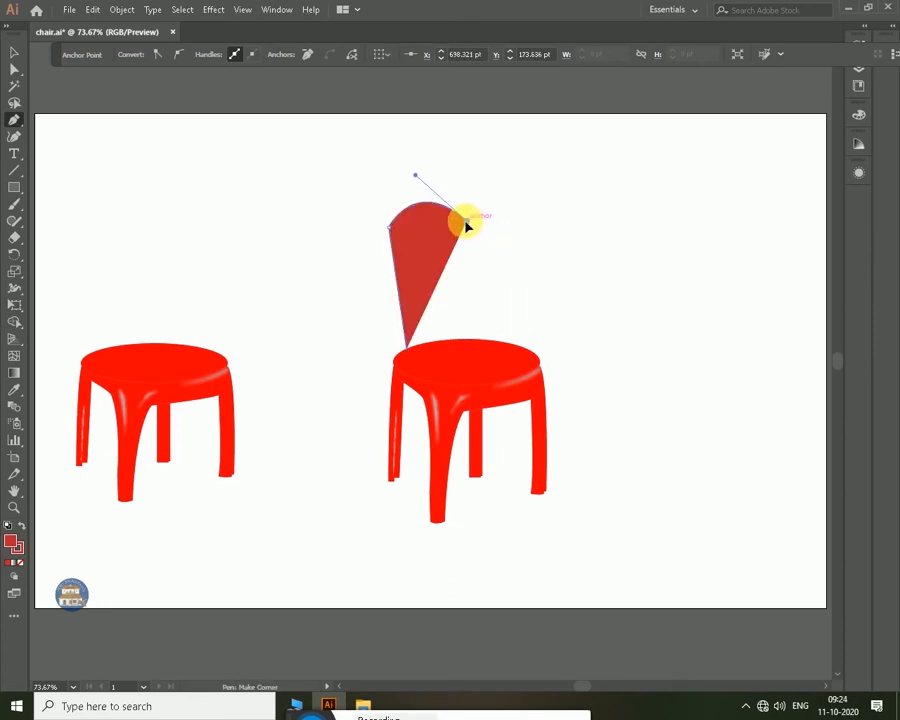
pyautogui.click(474, 341)
pyautogui.click(406, 345)
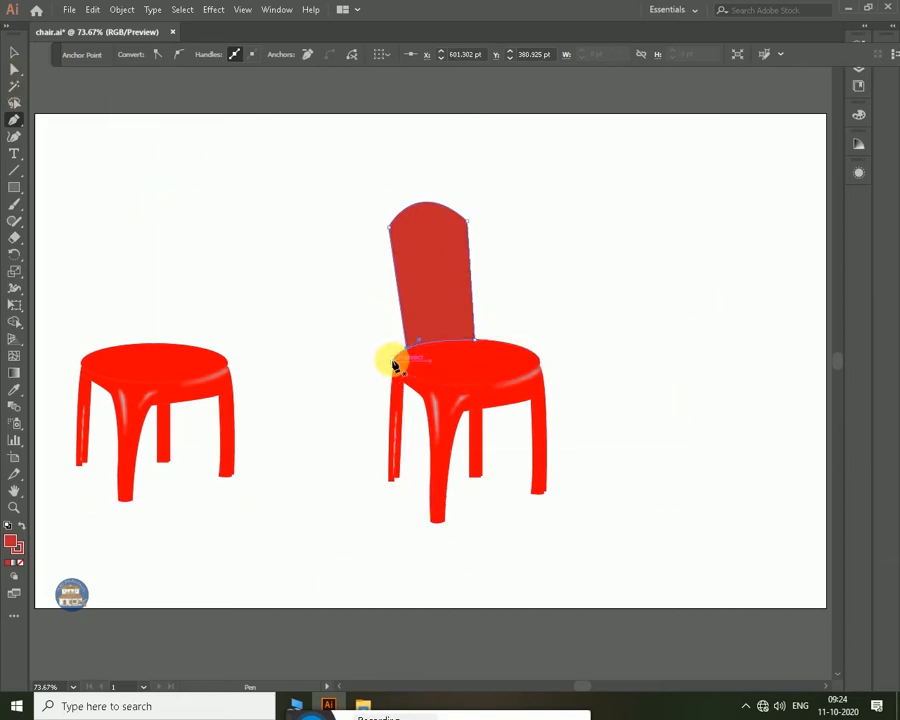
# Draw an arched frame around the backrest panel, with two side posts reaching down to the seat.
pyautogui.click(399, 354)
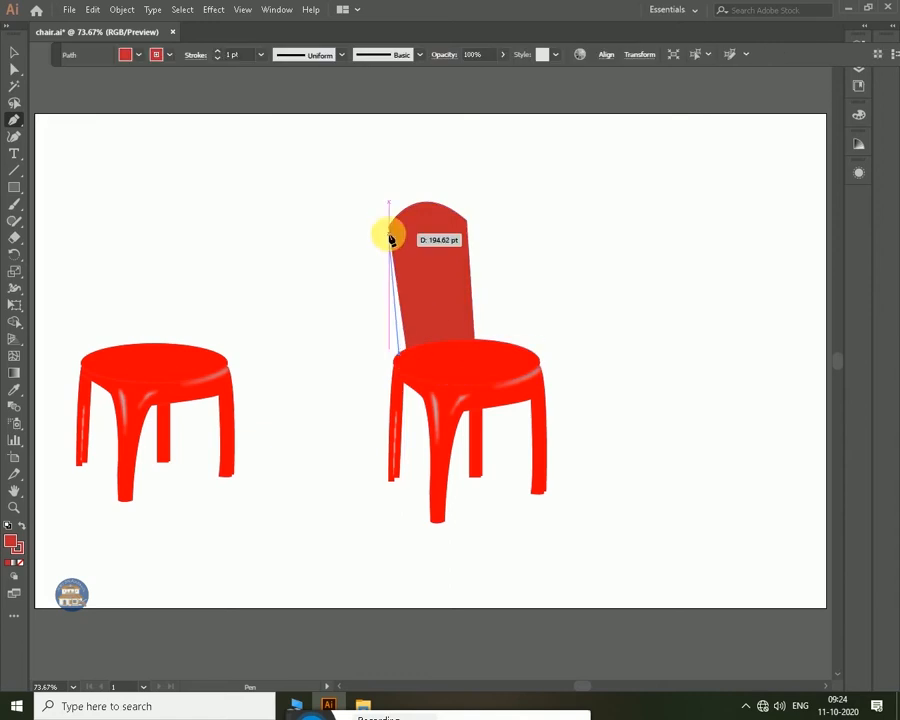
pyautogui.click(388, 227)
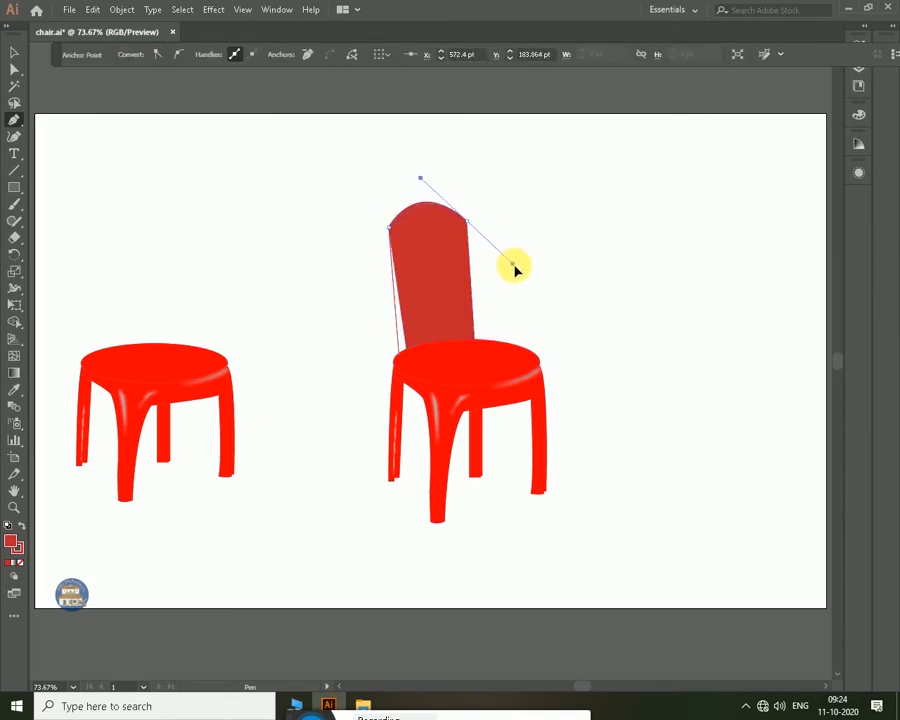
pyautogui.click(467, 220)
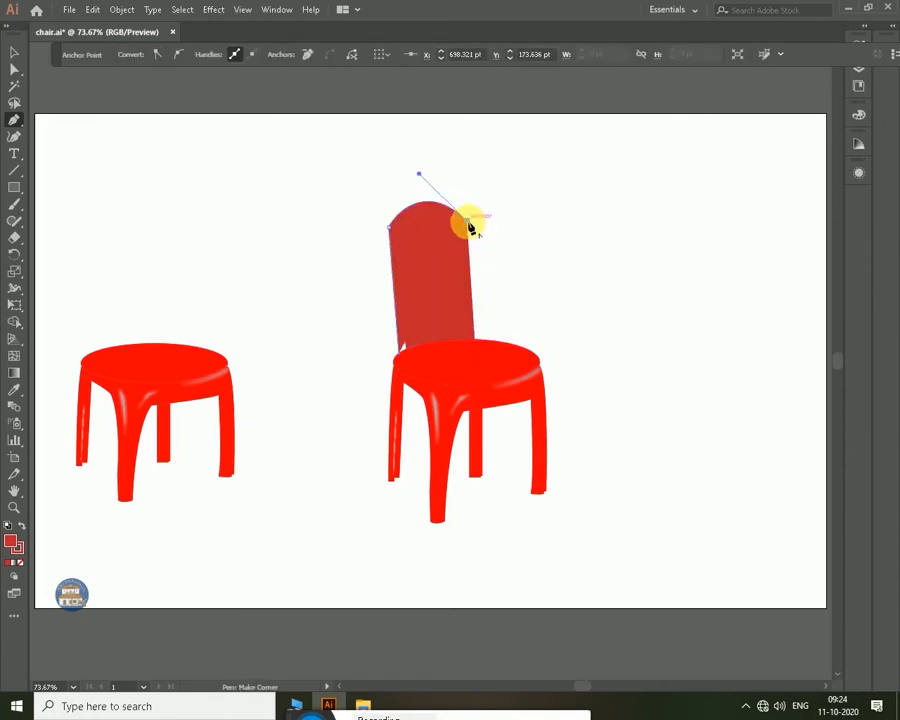
pyautogui.click(479, 341)
pyautogui.click(494, 342)
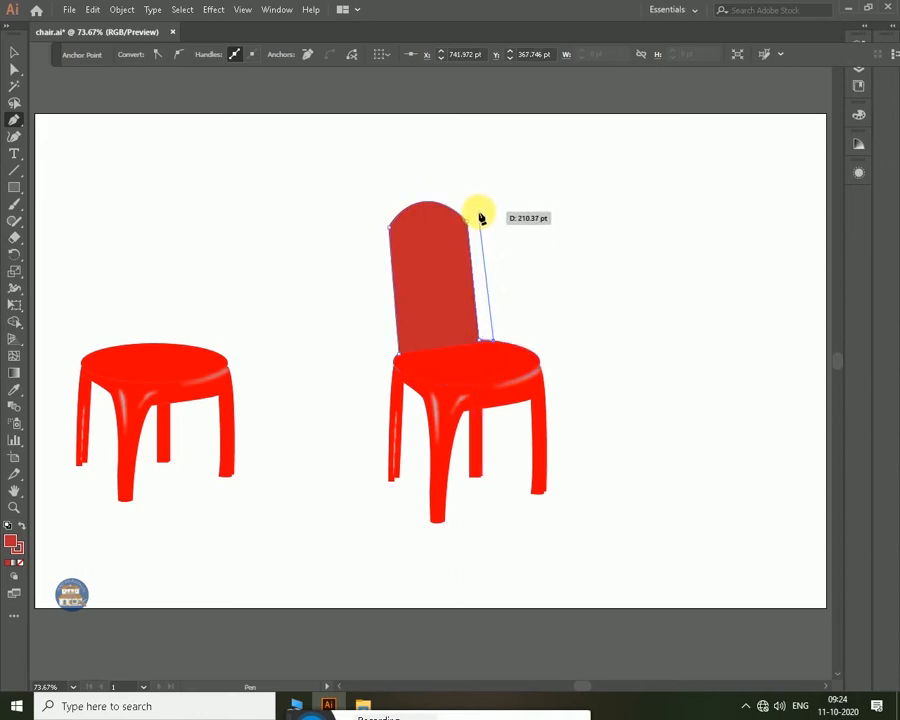
pyautogui.click(478, 213)
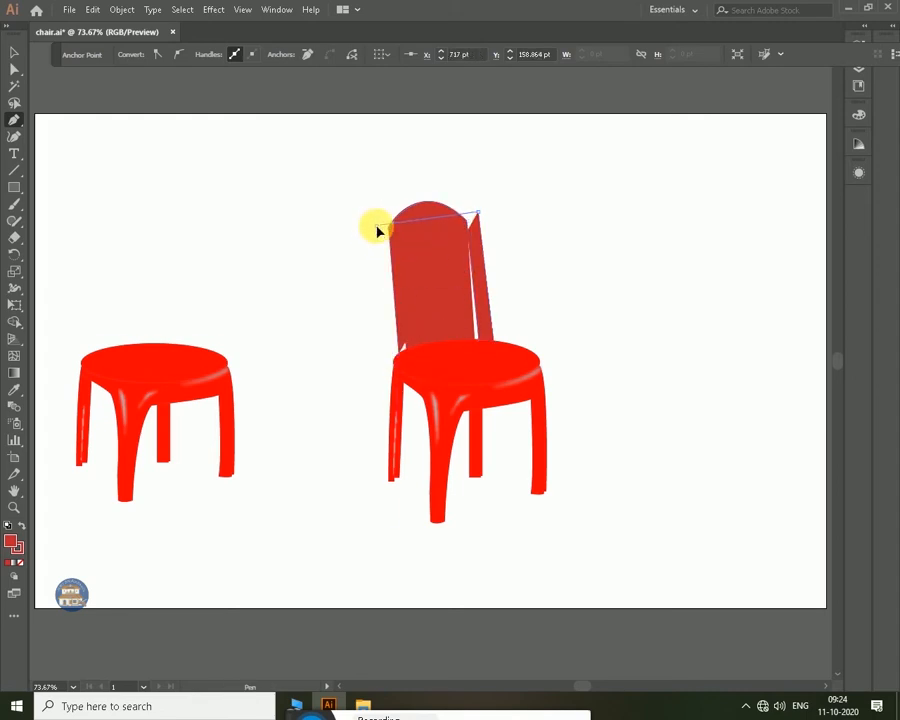
pyautogui.moveTo(337, 307); pyautogui.dragTo(336, 304)
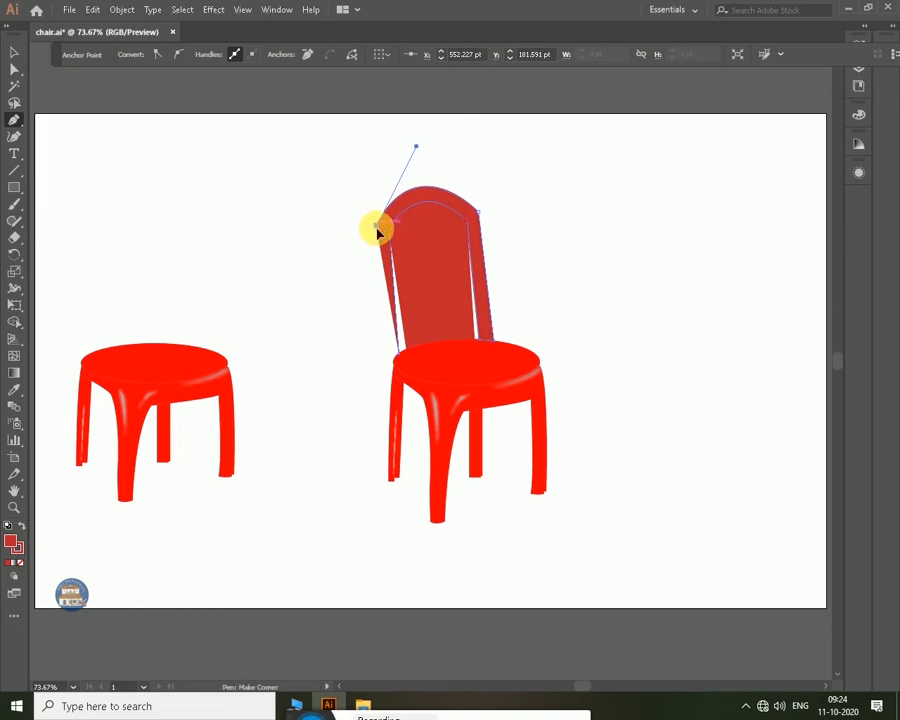
pyautogui.click(378, 231)
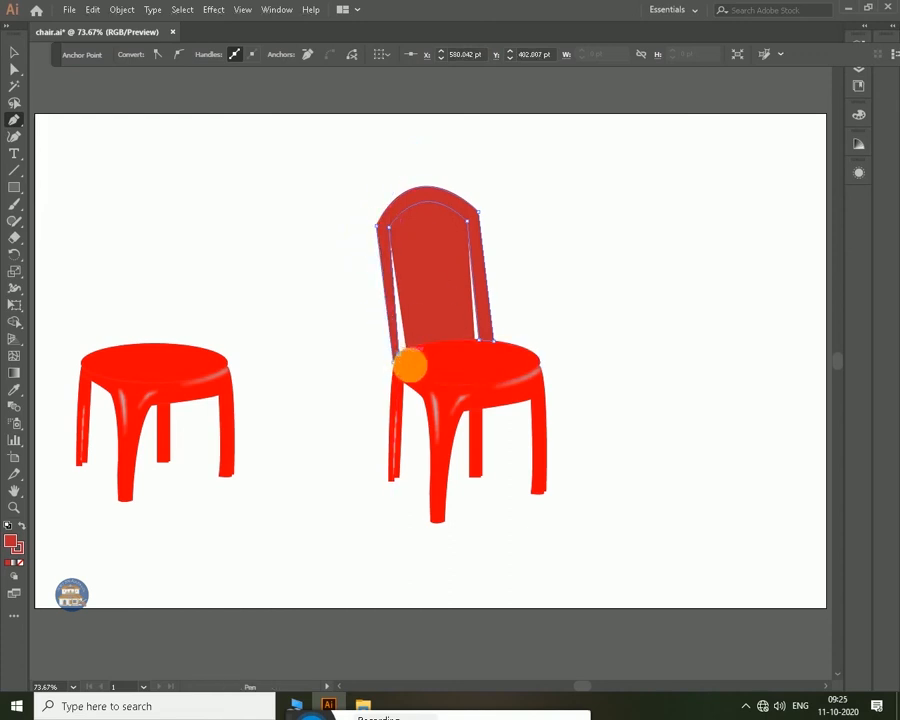
# Fill the backrest frame and the inner panel with the bright red of the seat, and deselect them.
pyautogui.press('v')
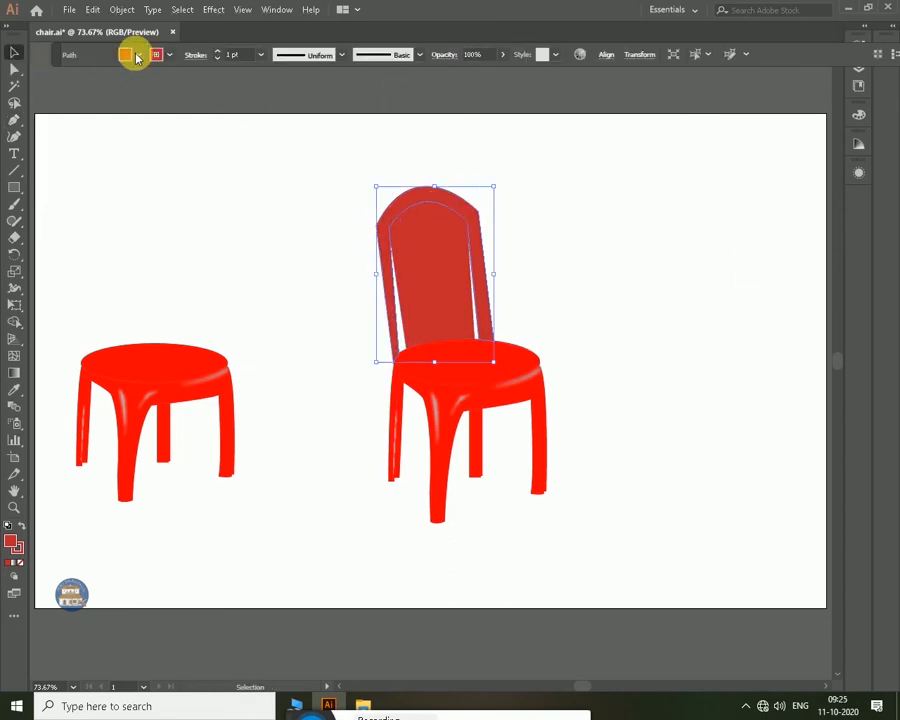
pyautogui.click(134, 54)
pyautogui.click(66, 80)
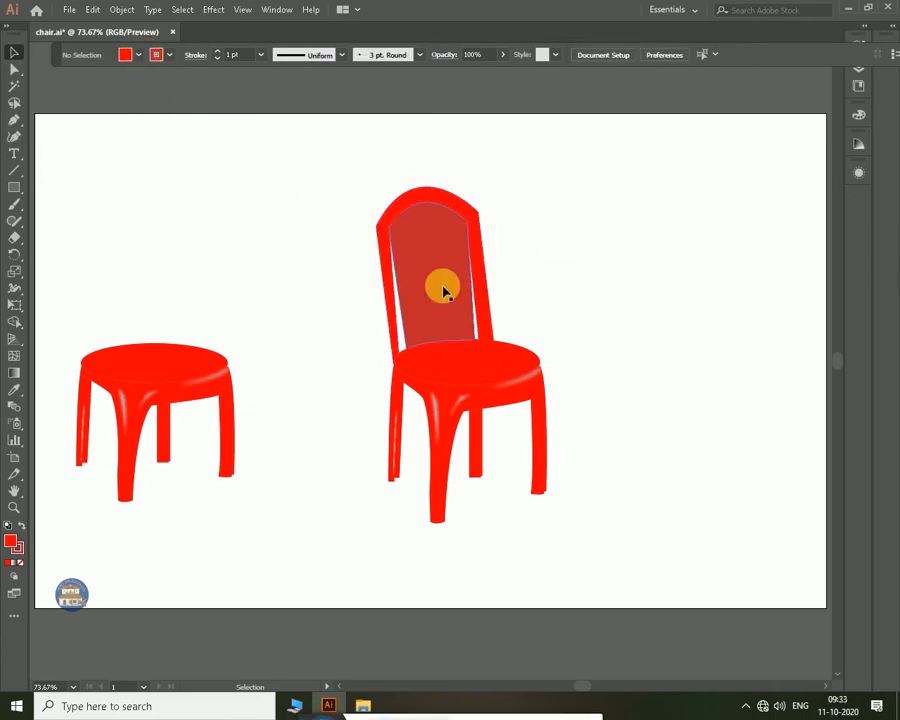
pyautogui.click(125, 54)
pyautogui.click(54, 74)
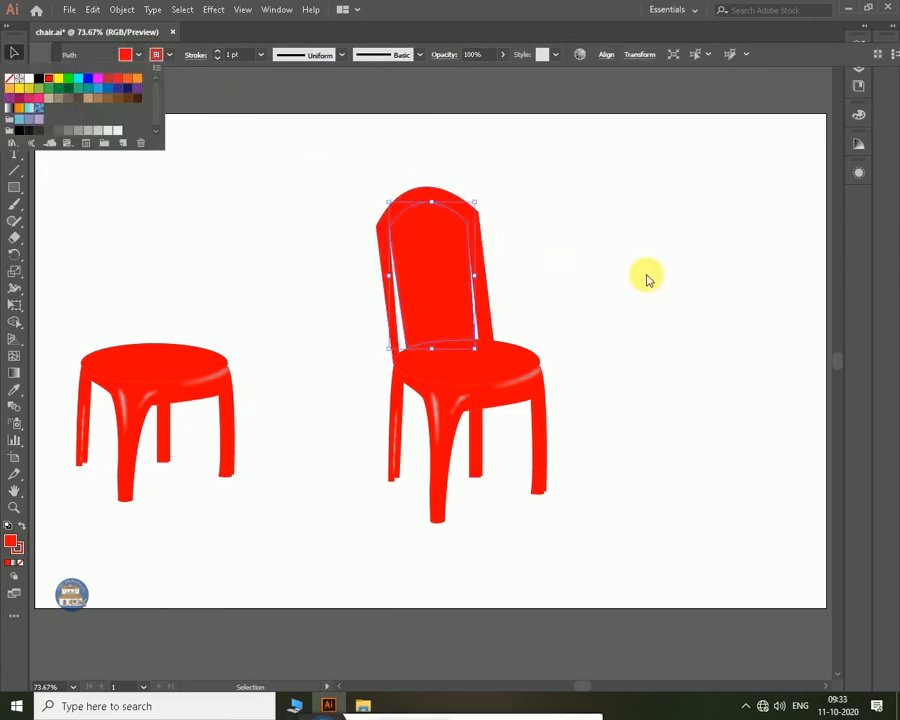
pyautogui.click(563, 322)
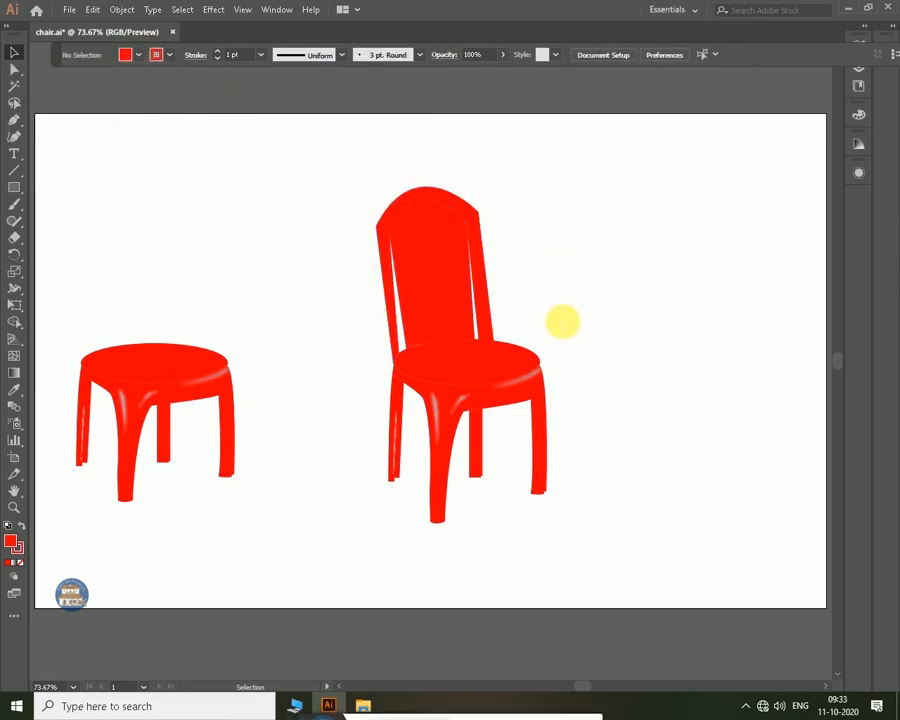
# Draw a small closed square beside the chair with the Pen tool.
pyautogui.press('p')
pyautogui.click(579, 202)
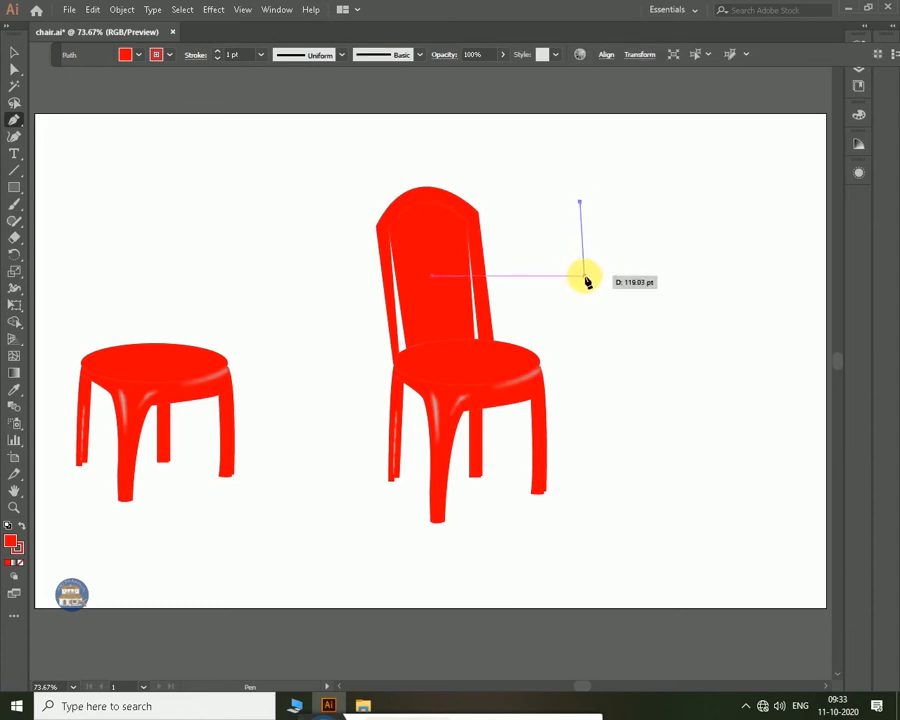
pyautogui.click(578, 268)
pyautogui.click(641, 268)
pyautogui.click(641, 202)
pyautogui.click(580, 202)
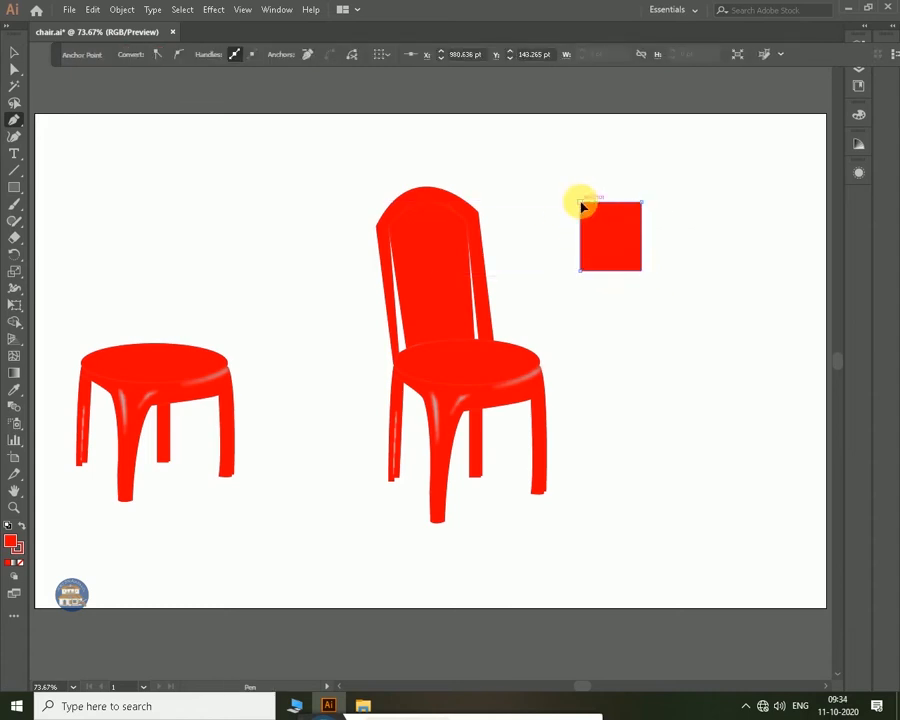
# Fill the square with a darker red and copy it twice diagonally downward, corner to corner.
pyautogui.click(139, 54)
pyautogui.click(120, 77)
pyautogui.click(607, 249)
pyautogui.moveTo(607, 244); pyautogui.dragTo(667, 308)
pyautogui.moveTo(665, 305); pyautogui.dragTo(727, 372)
# Reflect a copy of the stepped squares to complete a V-shaped motif, and group all of its squares.
pyautogui.moveTo(560, 189); pyautogui.dragTo(737, 334)
pyautogui.click(688, 335)
pyautogui.moveTo(619, 251); pyautogui.dragTo(820, 283)
pyautogui.rightClick(709, 234)
pyautogui.moveTo(752, 425)
pyautogui.click(550, 473)
pyautogui.click(725, 460)
pyautogui.moveTo(529, 155); pyautogui.dragTo(503, 221)
pyautogui.rightClick(534, 218)
pyautogui.click(594, 298)
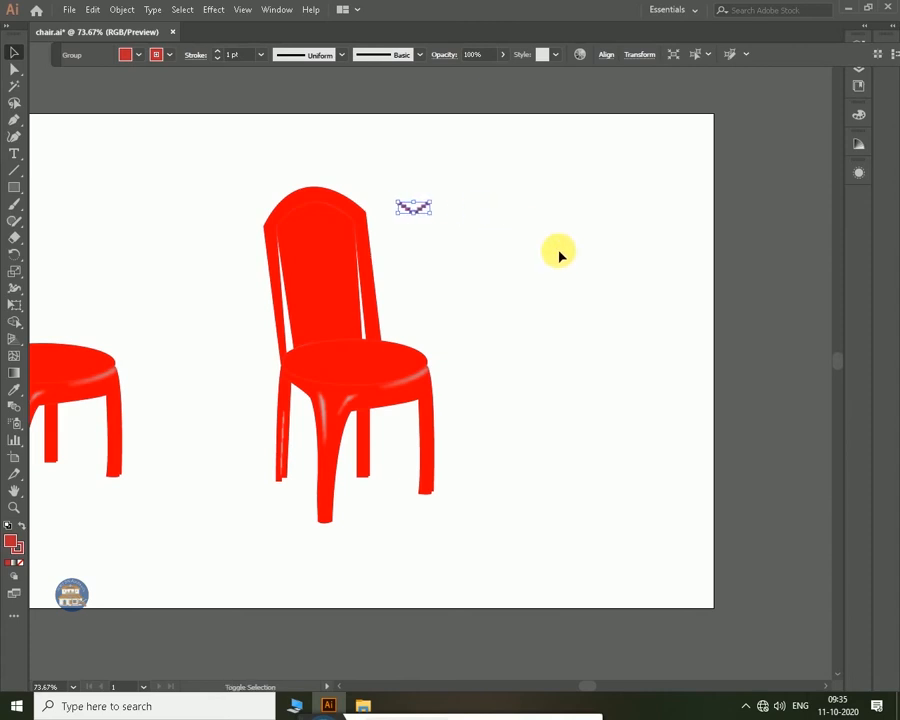
# Place the small V-shaped motif near the top of the backrest panel, with two copies stacked below it.
pyautogui.hotkey('ctrl', '+')
pyautogui.hotkey('ctrl', '+')
pyautogui.hotkey('ctrl', '+')
pyautogui.hotkey('ctrl', '+')
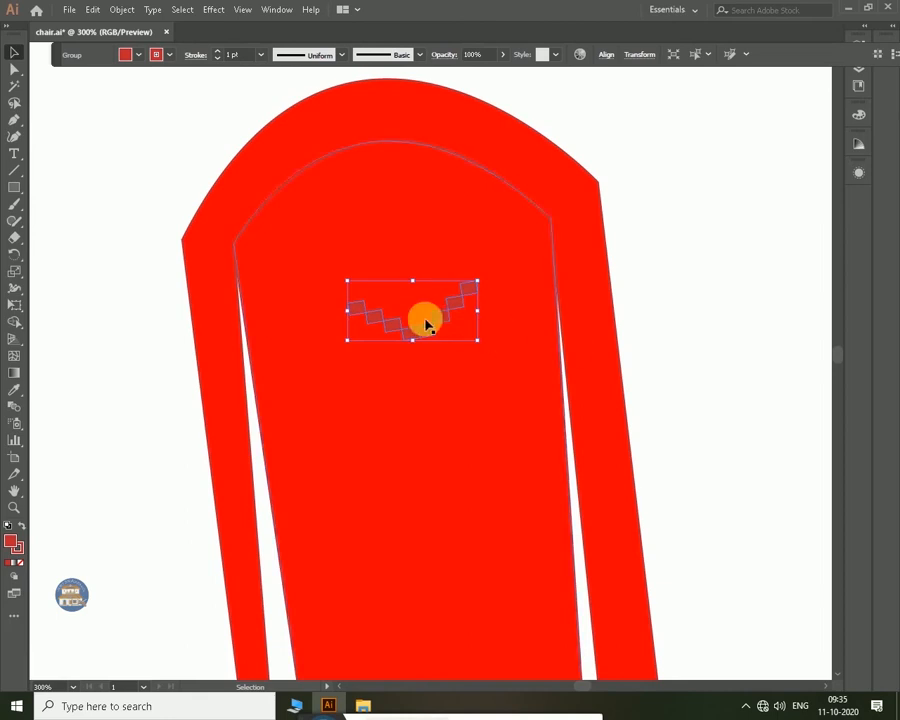
pyautogui.moveTo(426, 321); pyautogui.dragTo(420, 394)
pyautogui.moveTo(420, 394); pyautogui.dragTo(438, 457)
pyautogui.hotkey('ctrl', '0')
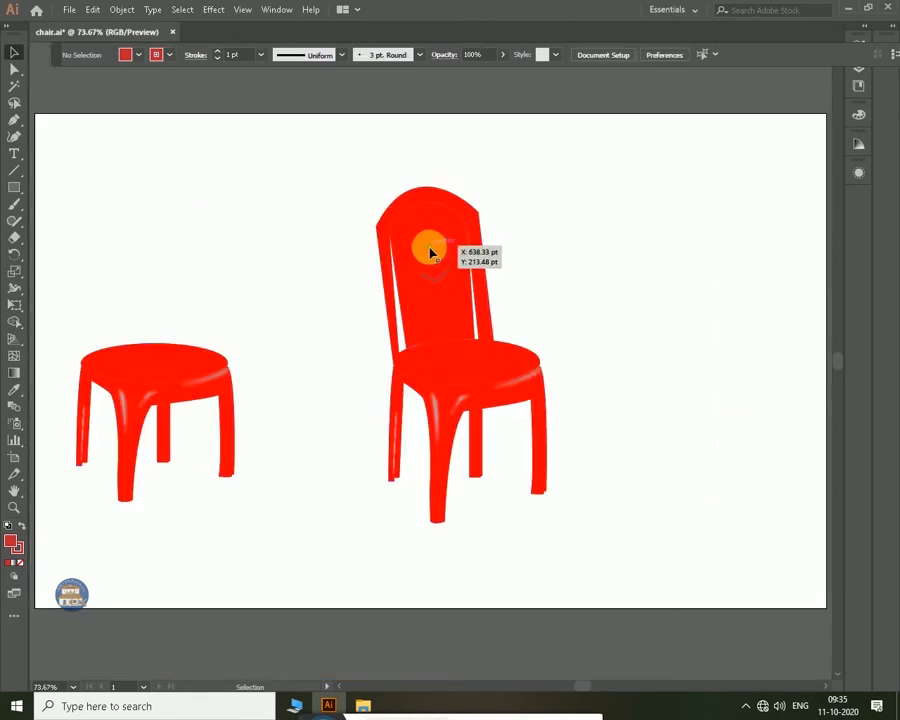
# Reflect the middle V-shaped motif on the backrest and adjust its position and tilt.
pyautogui.click(430, 250)
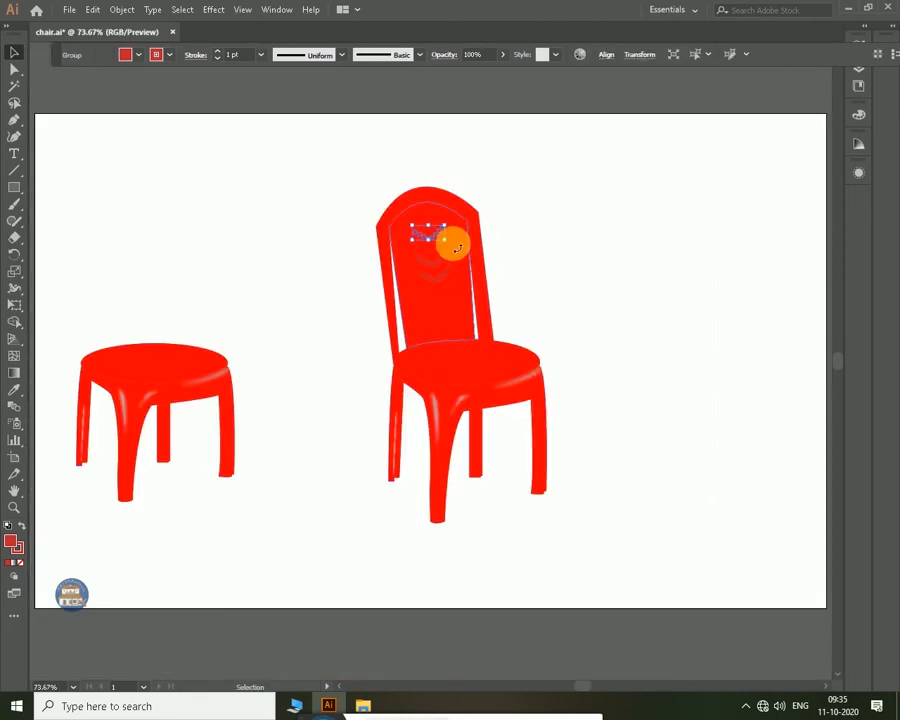
pyautogui.hotkey('ctrl', '+')
pyautogui.hotkey('ctrl', '+')
pyautogui.hotkey('ctrl', '+')
pyautogui.hotkey('ctrl', '+')
pyautogui.moveTo(500, 401)
pyautogui.mouseDown()
pyautogui.moveTo(497, 411)
pyautogui.moveTo(500, 403)
pyautogui.mouseUp()
pyautogui.moveTo(475, 479); pyautogui.dragTo(502, 442)
pyautogui.rightClick(466, 422)
pyautogui.moveTo(530, 560)
pyautogui.click(648, 610)
pyautogui.click(685, 461)
pyautogui.moveTo(473, 435); pyautogui.dragTo(493, 434)
pyautogui.moveTo(408, 422); pyautogui.dragTo(407, 441)
pyautogui.moveTo(520, 463); pyautogui.dragTo(488, 442)
# Reflect the middle motif across the horizontal axis and delete the lowest V-shaped motif.
pyautogui.rightClick(488, 440)
pyautogui.moveTo(530, 579)
pyautogui.click(661, 629)
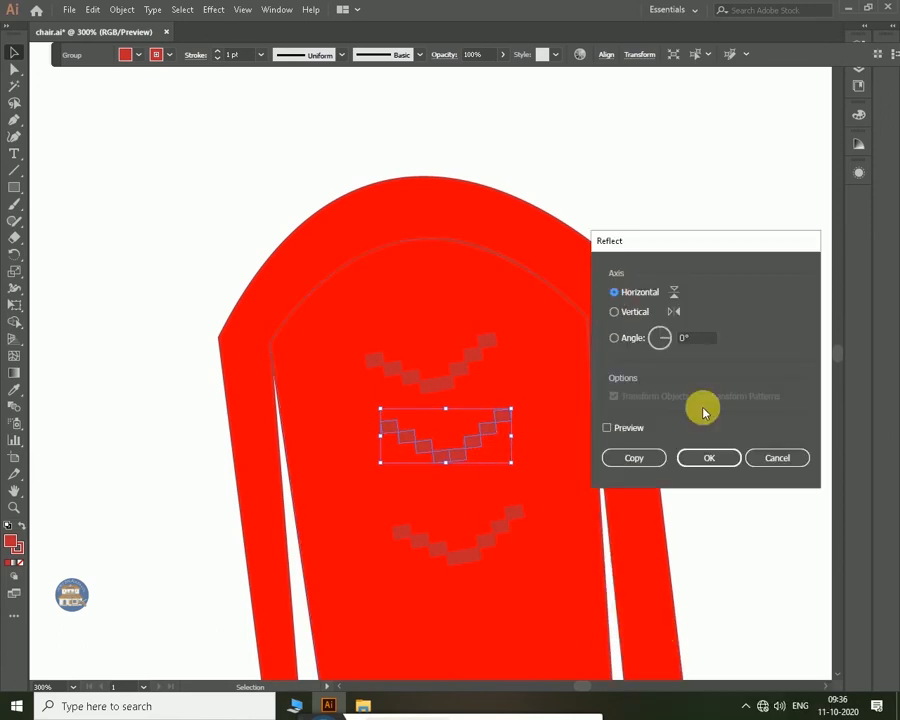
pyautogui.click(693, 456)
pyautogui.click(491, 520)
pyautogui.press('Delete')
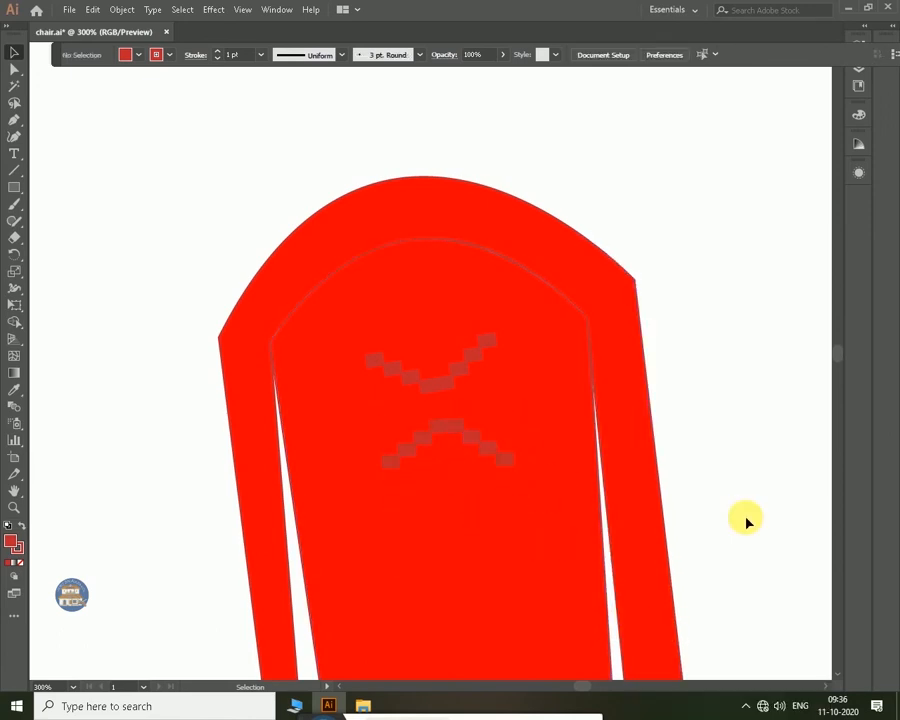
pyautogui.hotkey('ctrl', '0')
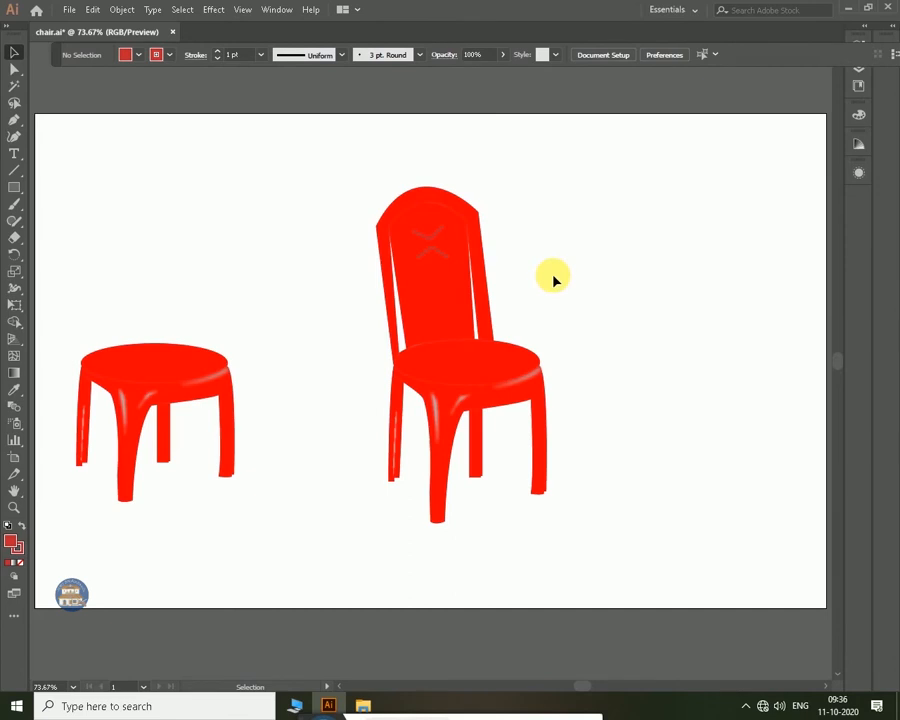
# Tilt the inverted motif and set it close beneath the upper V so the pair forms an X-like pattern.
pyautogui.hotkey('ctrl', 'z')
pyautogui.click(443, 244)
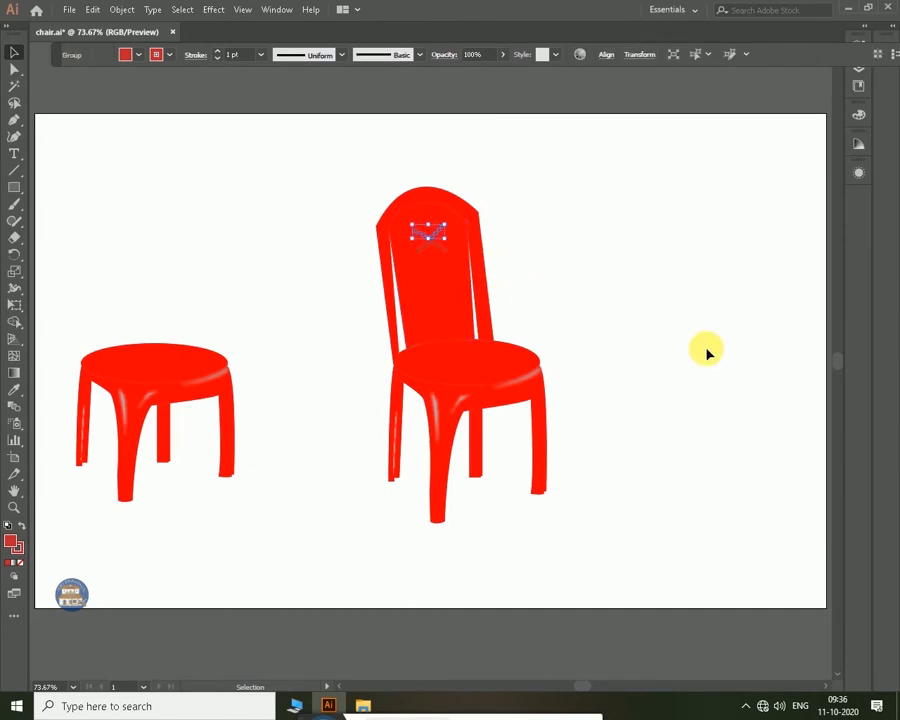
pyautogui.click(647, 321)
pyautogui.click(442, 234)
pyautogui.hotkey('ctrl', '+')
pyautogui.hotkey('ctrl', '+')
pyautogui.hotkey('ctrl', '+')
pyautogui.hotkey('ctrl', '+')
pyautogui.hotkey('ctrl', '+')
pyautogui.moveTo(521, 402); pyautogui.dragTo(546, 478)
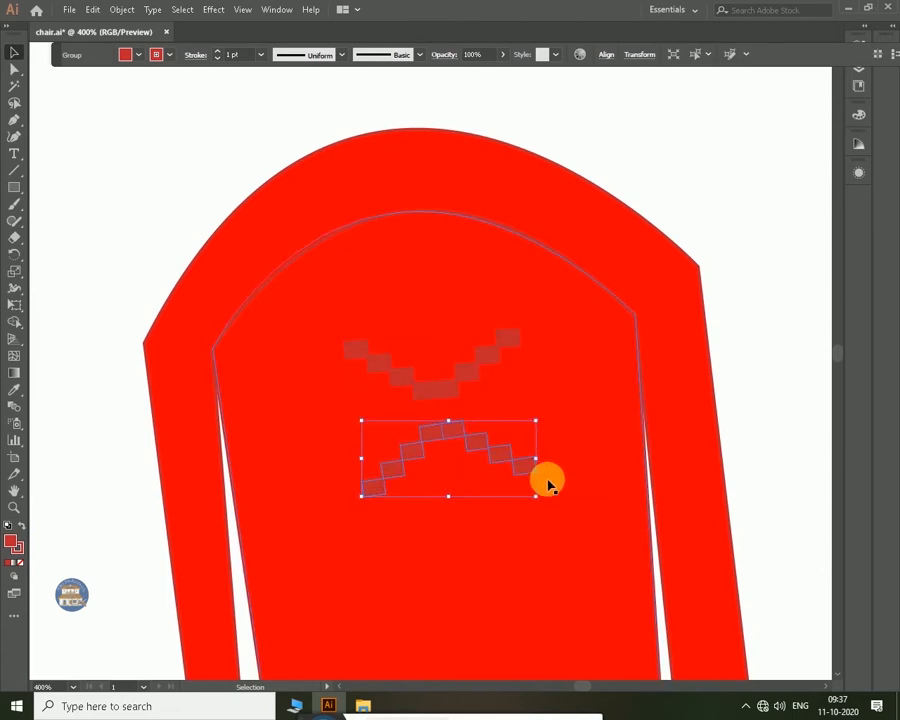
pyautogui.hotkey('ctrl', '0')
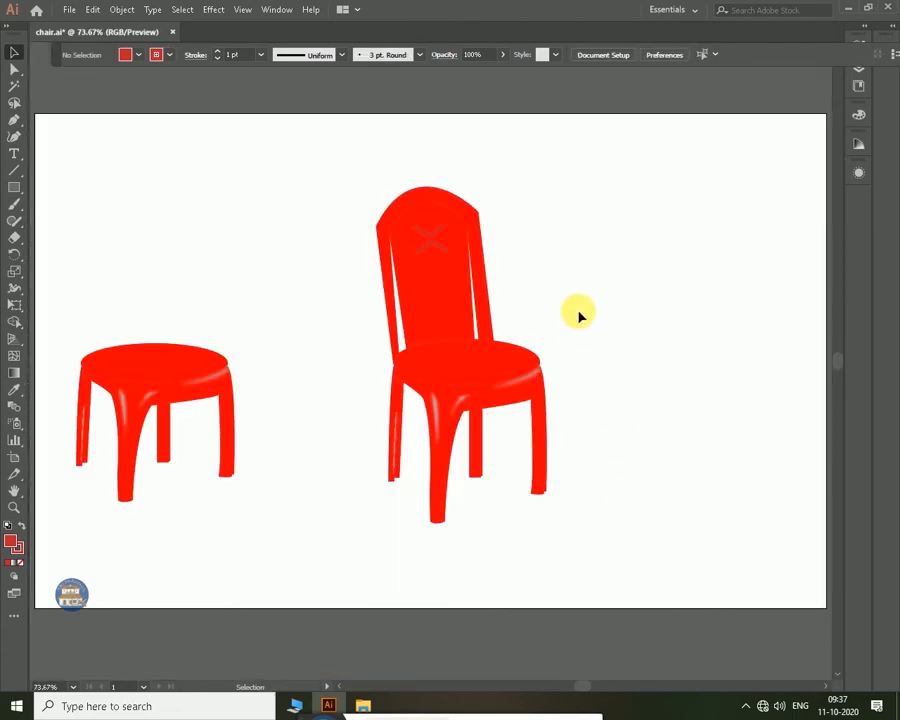
# Place a copy of the inverted motif at the lower end of the backrest panel, just above the seat.
pyautogui.moveTo(437, 250); pyautogui.dragTo(446, 338)
pyautogui.click(617, 311)
pyautogui.click(458, 339)
pyautogui.click(544, 323)
pyautogui.click(458, 338)
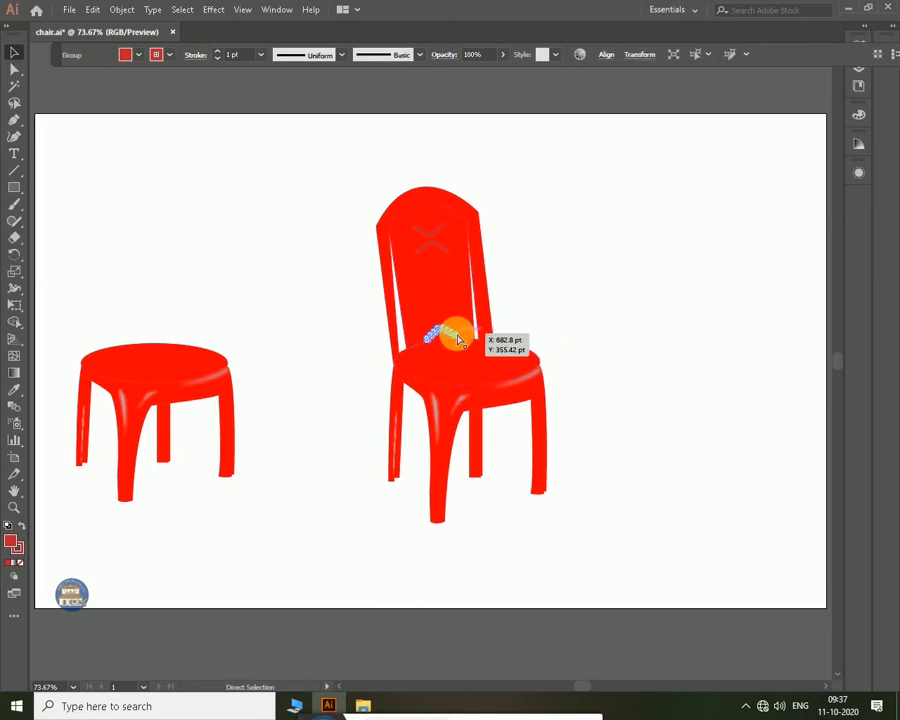
pyautogui.scroll(5, 458, 339)
pyautogui.click(686, 314)
pyautogui.hotkey('ctrl', '0')
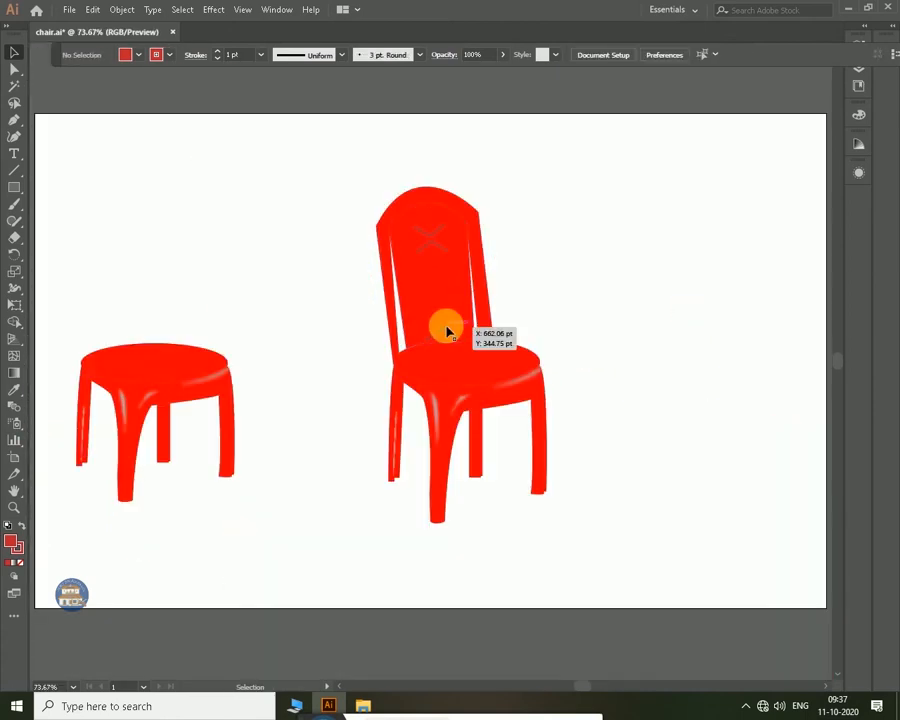
# Duplicate the lower inverted motif slightly above itself and deselect the copy.
pyautogui.click(446, 332)
pyautogui.click(446, 333)
pyautogui.scroll(6, 452, 331)
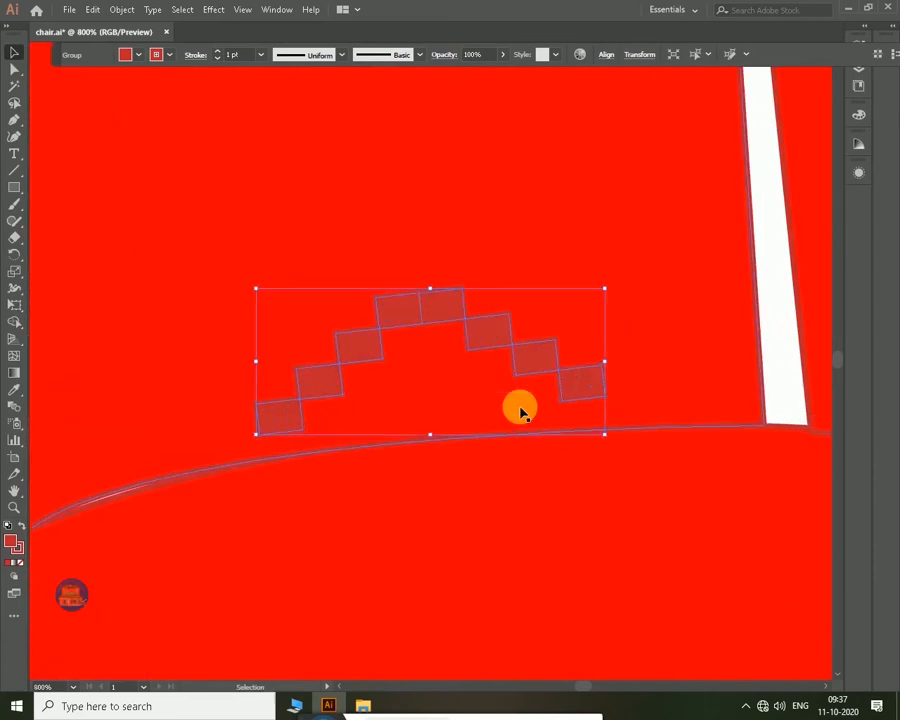
pyautogui.hotkey('ctrl', '0')
pyautogui.click(629, 387)
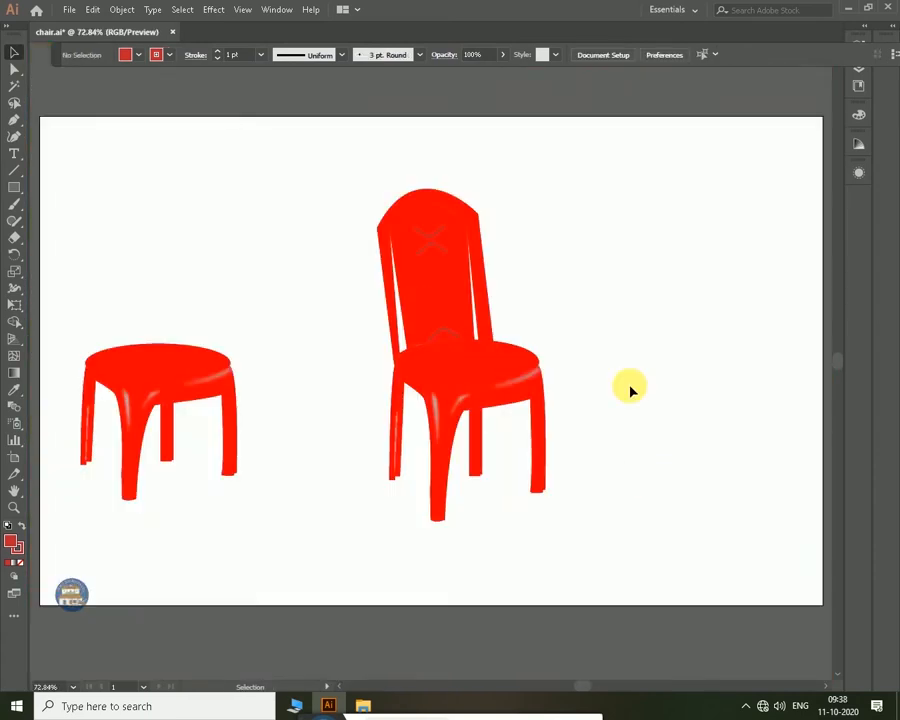
pyautogui.moveTo(450, 333); pyautogui.dragTo(453, 318)
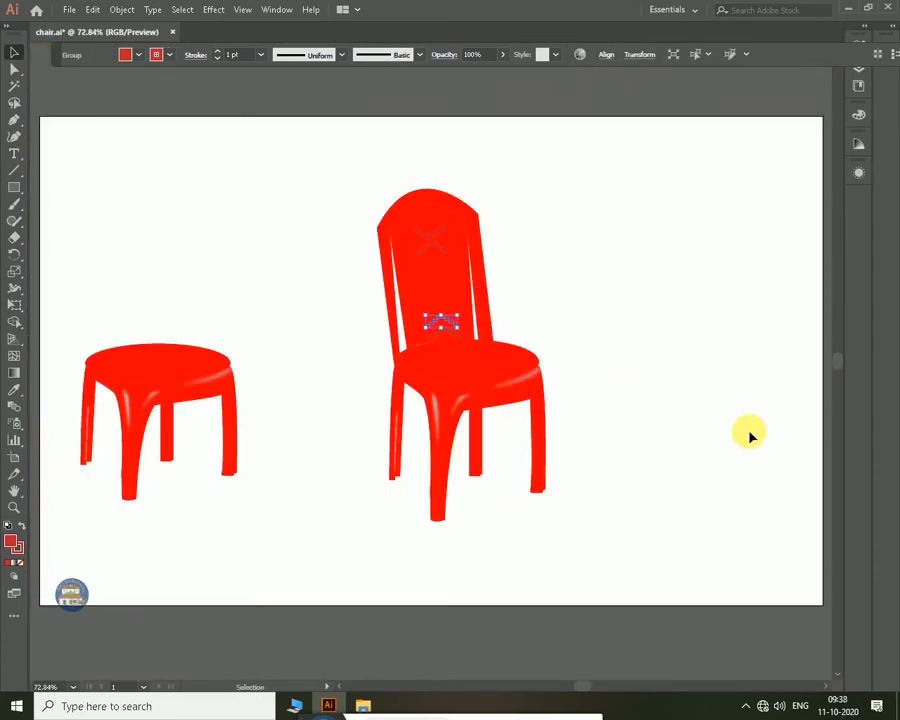
pyautogui.click(692, 394)
# Fill both inverted motifs at the lower end of the backrest with light grey, and deselect them.
pyautogui.moveTo(459, 321); pyautogui.dragTo(563, 549)
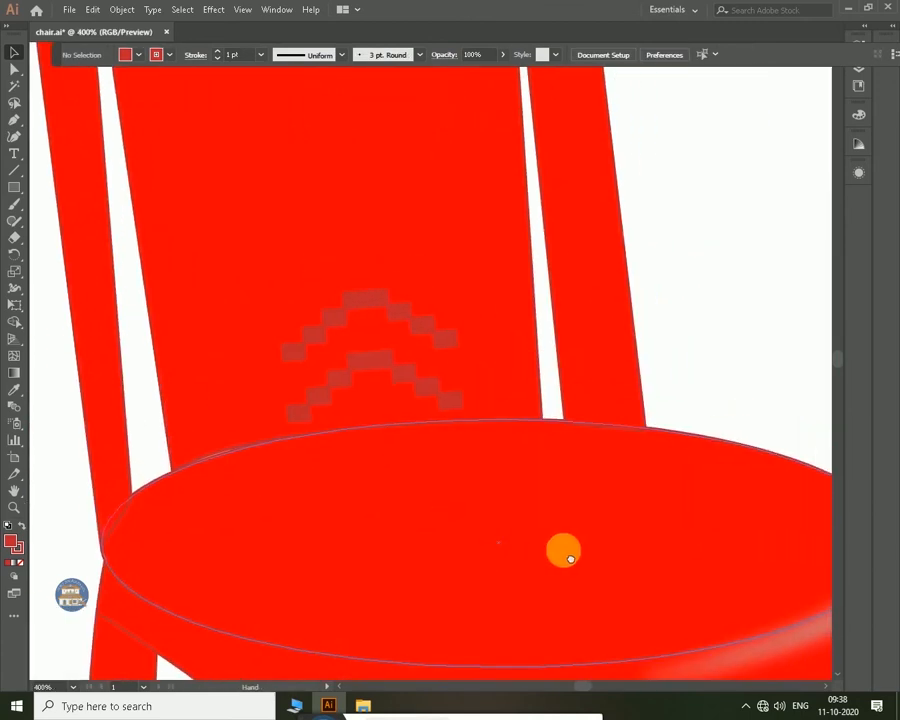
pyautogui.click(336, 318)
pyautogui.click(138, 55)
pyautogui.click(98, 130)
pyautogui.click(419, 379)
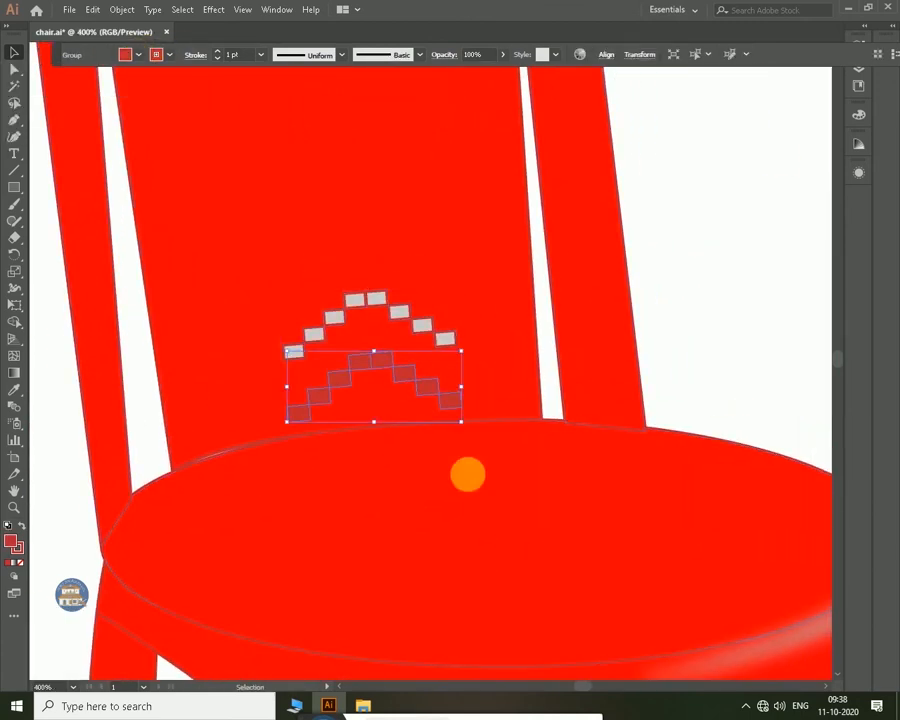
pyautogui.click(138, 55)
pyautogui.click(100, 135)
pyautogui.scroll(5, 538, 386)
pyautogui.hotkey('ctrl', '0')
pyautogui.click(643, 400)
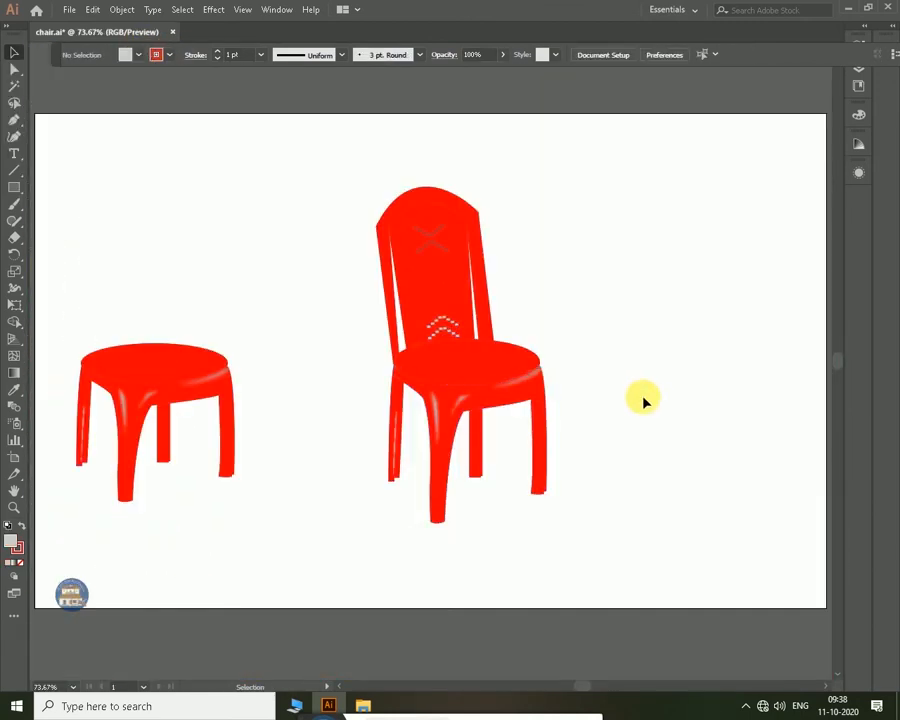
# Fill both motifs of the X-like pair near the top of the backrest with light grey, and deselect them.
pyautogui.click(138, 55)
pyautogui.click(104, 131)
pyautogui.click(422, 235)
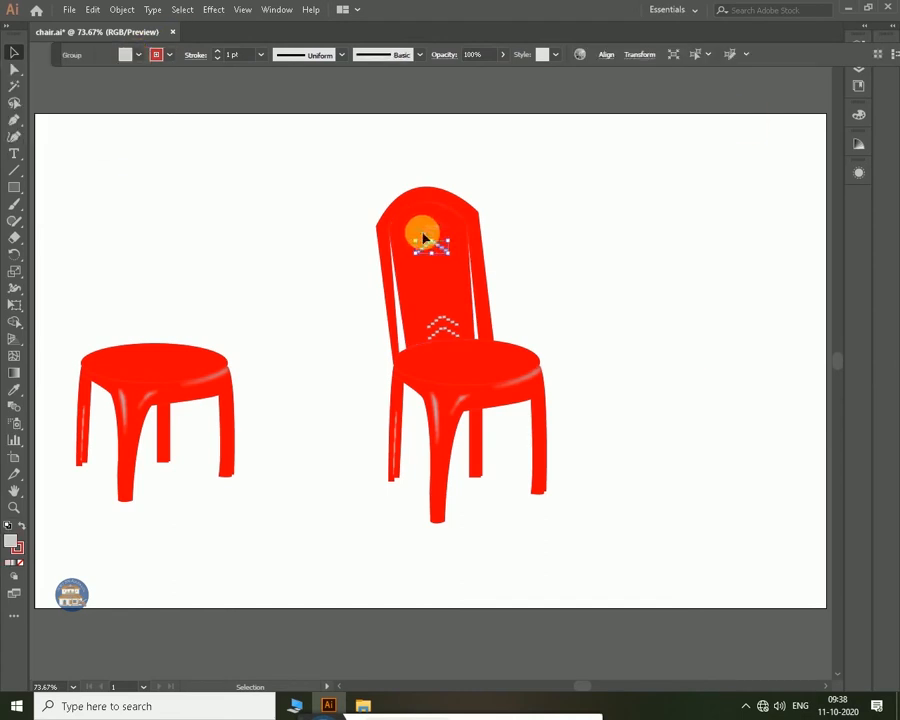
pyautogui.click(570, 277)
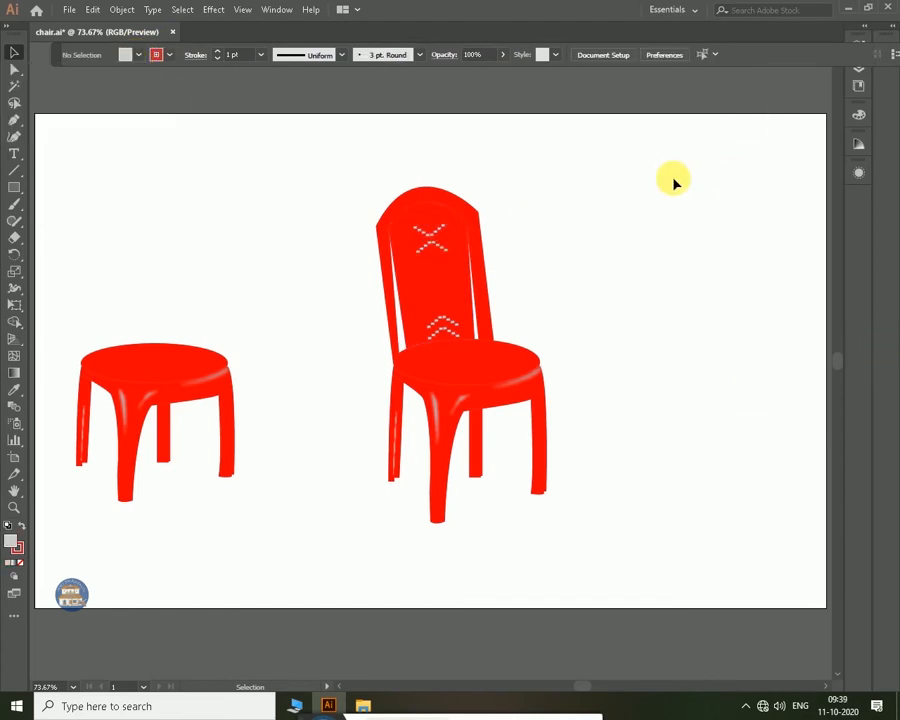
# Draw a small light grey circle without a stroke at the middle of the backrest panel, between the motif pairs.
pyautogui.rightClick(9, 192)
pyautogui.click(64, 220)
pyautogui.moveTo(643, 252)
pyautogui.mouseDown()
pyautogui.moveTo(677, 287)
pyautogui.moveTo(433, 288)
pyautogui.mouseUp()
pyautogui.click(170, 55)
pyautogui.click(23, 78)
pyautogui.click(661, 284)
pyautogui.click(14, 52)
pyautogui.click(283, 197)
pyautogui.hotkey('ctrl', '+')
pyautogui.hotkey('ctrl', '+')
pyautogui.hotkey('ctrl', '+')
pyautogui.hotkey('ctrl', '+')
pyautogui.moveTo(499, 431); pyautogui.dragTo(376, 310)
pyautogui.hotkey('ctrl', '+')
pyautogui.hotkey('ctrl', '+')
pyautogui.hotkey('ctrl', '0')
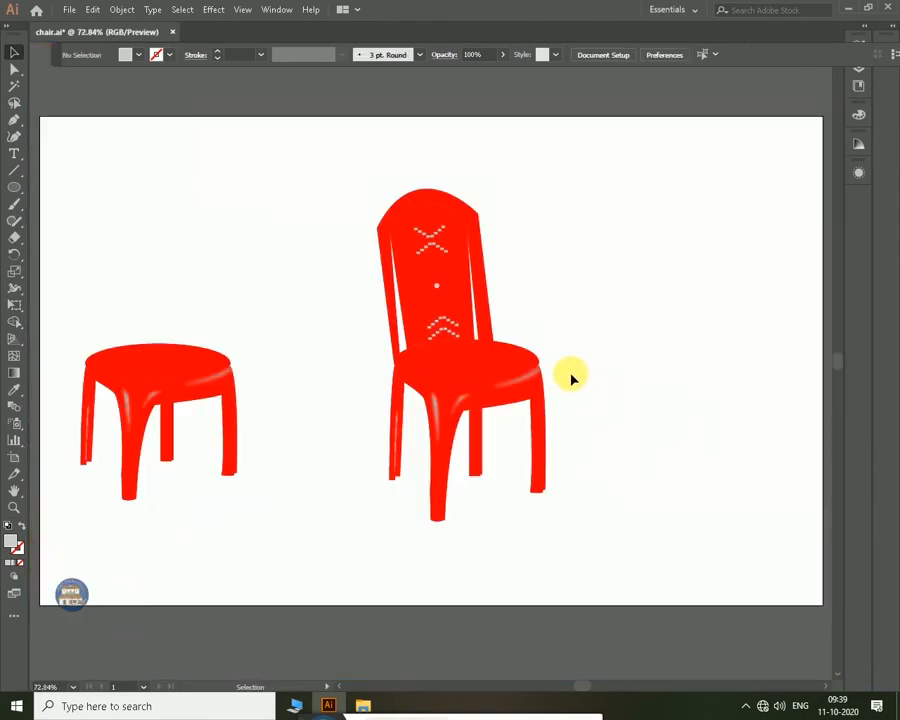
# Move the upper of the two lower inverted motifs up towards the grey circle, and nudge the lowest motif slightly up and left.
pyautogui.moveTo(433, 330); pyautogui.dragTo(436, 329)
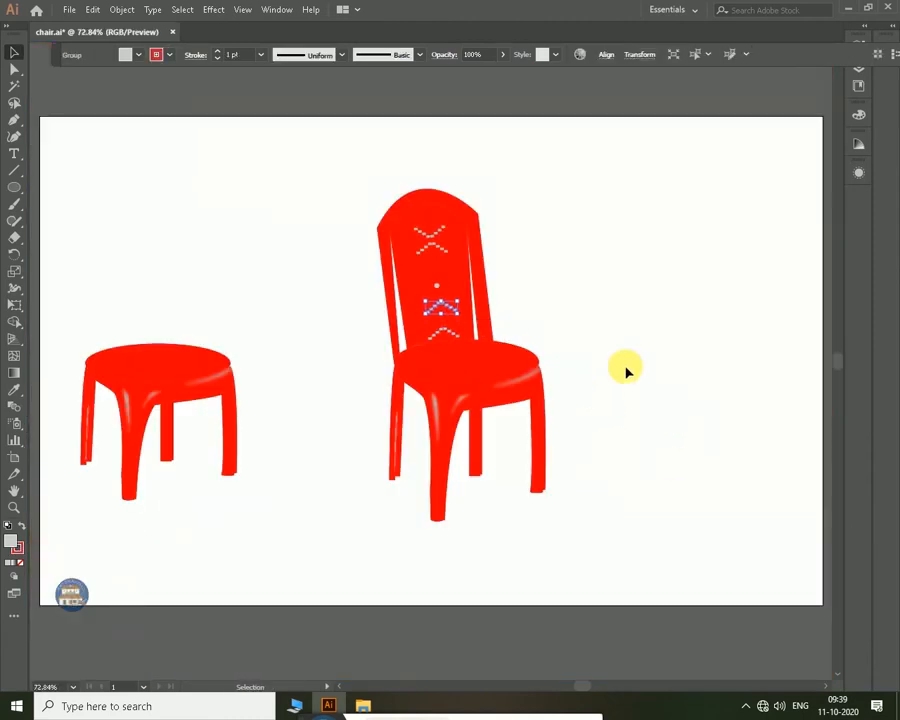
pyautogui.click(625, 367)
pyautogui.click(456, 336)
pyautogui.press('Up')
pyautogui.press('Up')
pyautogui.press('Up')
pyautogui.press('Up')
pyautogui.press('Up')
pyautogui.press('Left')
pyautogui.press('Left')
pyautogui.press('Left')
pyautogui.press('Left')
pyautogui.hotkey('ctrl', '+')
pyautogui.hotkey('ctrl', '+')
pyautogui.hotkey('ctrl', '+')
pyautogui.hotkey('ctrl', '+')
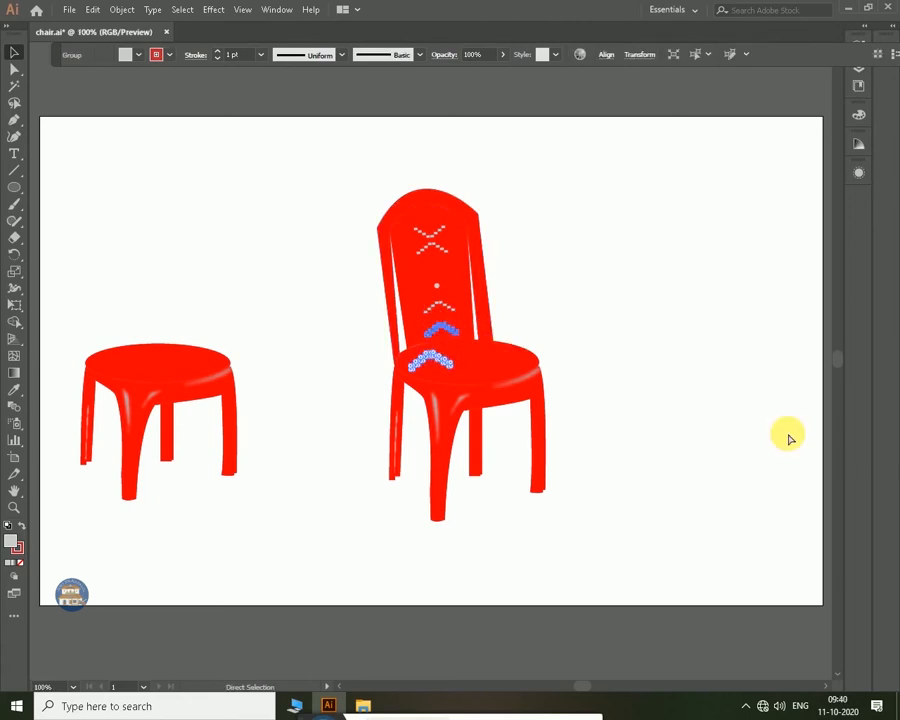
pyautogui.click(467, 382)
pyautogui.hotkey('ctrl', '+')
pyautogui.hotkey('ctrl', '+')
pyautogui.moveTo(567, 411); pyautogui.dragTo(567, 407)
pyautogui.moveTo(542, 178); pyautogui.dragTo(544, 520)
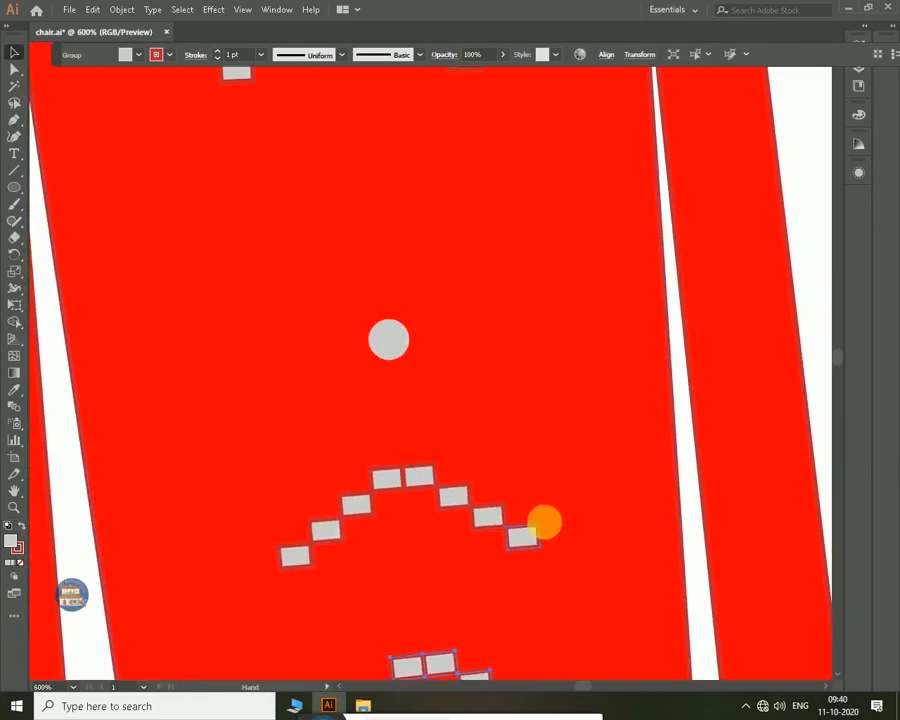
pyautogui.hotkey('ctrl', '0')
pyautogui.click(643, 419)
# Draw a closed, roughly square shape with the Pen tool in the empty area to the right of the backrest.
pyautogui.hotkey('ctrl', '+')
pyautogui.hotkey('ctrl', '+')
pyautogui.hotkey('ctrl', '+')
pyautogui.moveTo(550, 230); pyautogui.dragTo(367, 521)
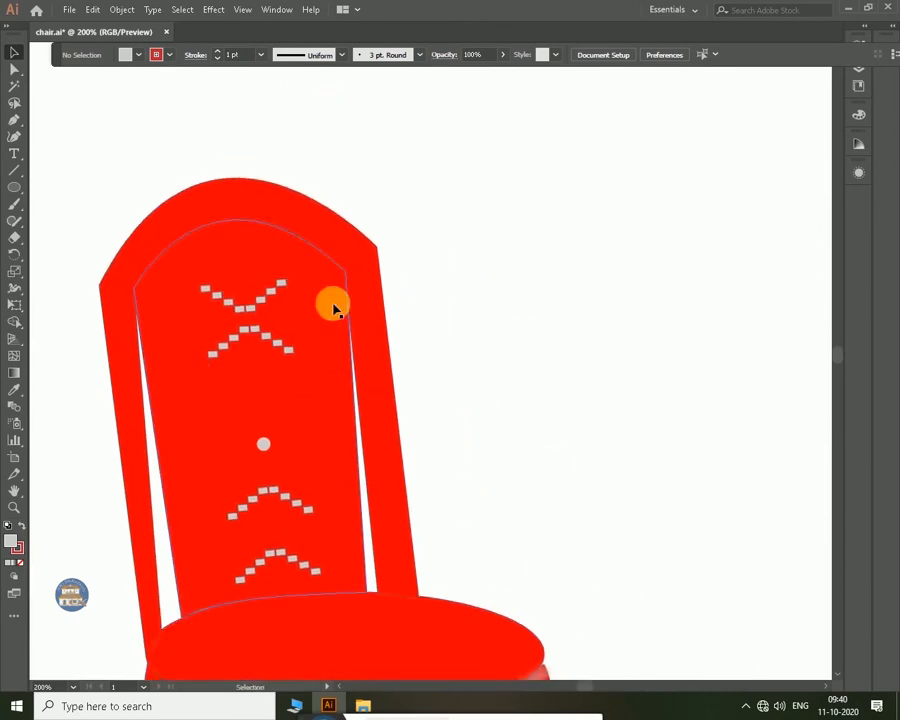
pyautogui.press('p')
pyautogui.click(487, 219)
pyautogui.click(488, 358)
pyautogui.click(616, 358)
pyautogui.click(616, 218)
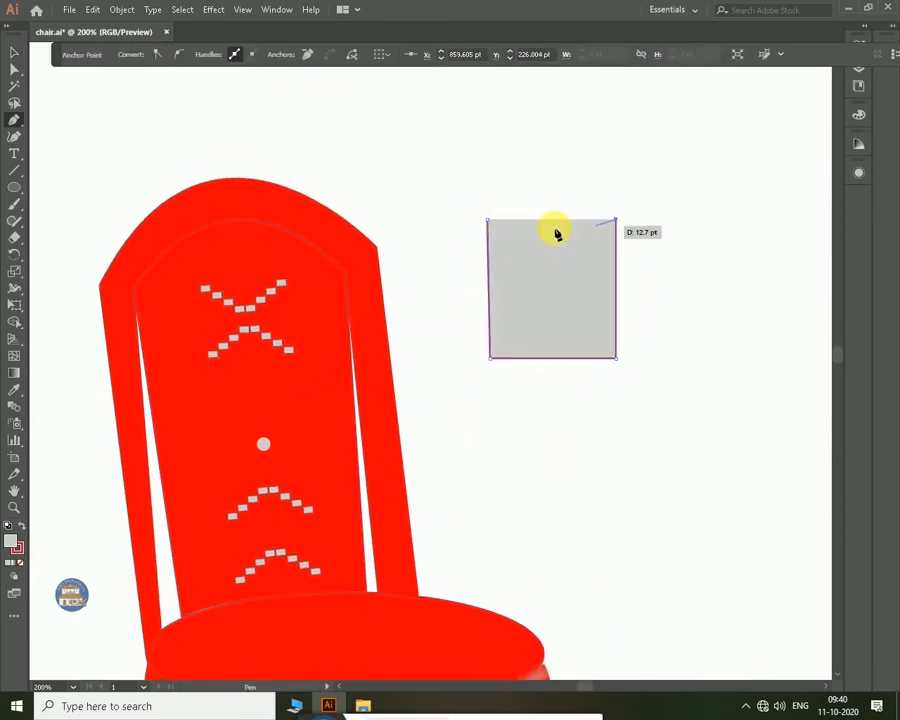
pyautogui.click(487, 220)
# Fill the new square with a dark red swatch and deselect it.
pyautogui.press('v')
pyautogui.click(138, 55)
pyautogui.click(109, 79)
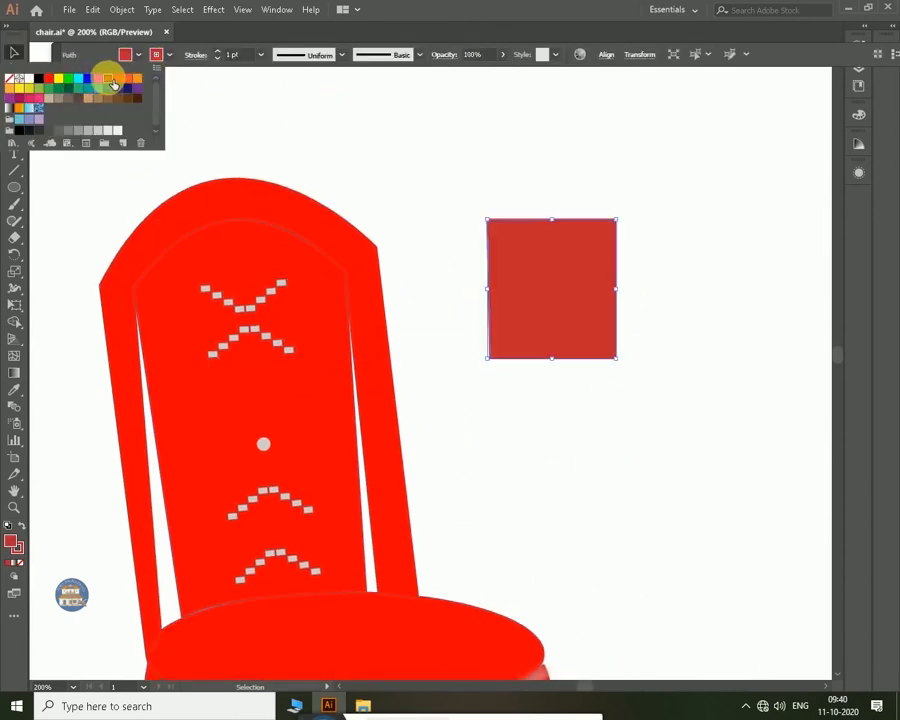
pyautogui.click(655, 290)
# Duplicate the dark red square to build a vertical column of three adjoining squares.
pyautogui.moveTo(551, 291); pyautogui.dragTo(551, 432)
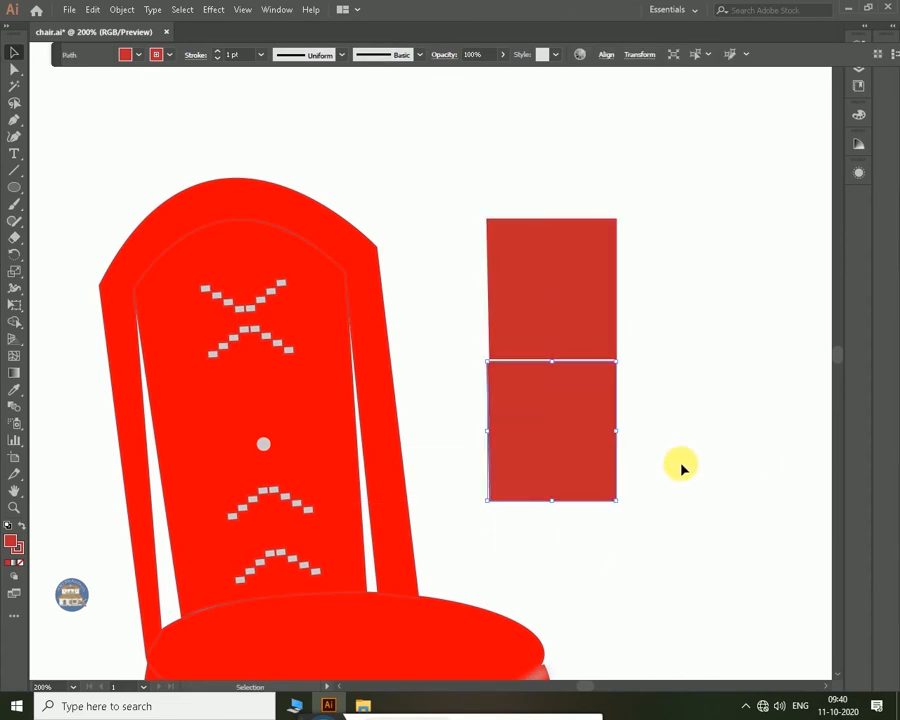
pyautogui.hotkey('ctrl', '-')
pyautogui.hotkey('ctrl', '-')
pyautogui.moveTo(463, 360); pyautogui.dragTo(434, 233)
pyautogui.hotkey('ctrl', 'shift', 'a')
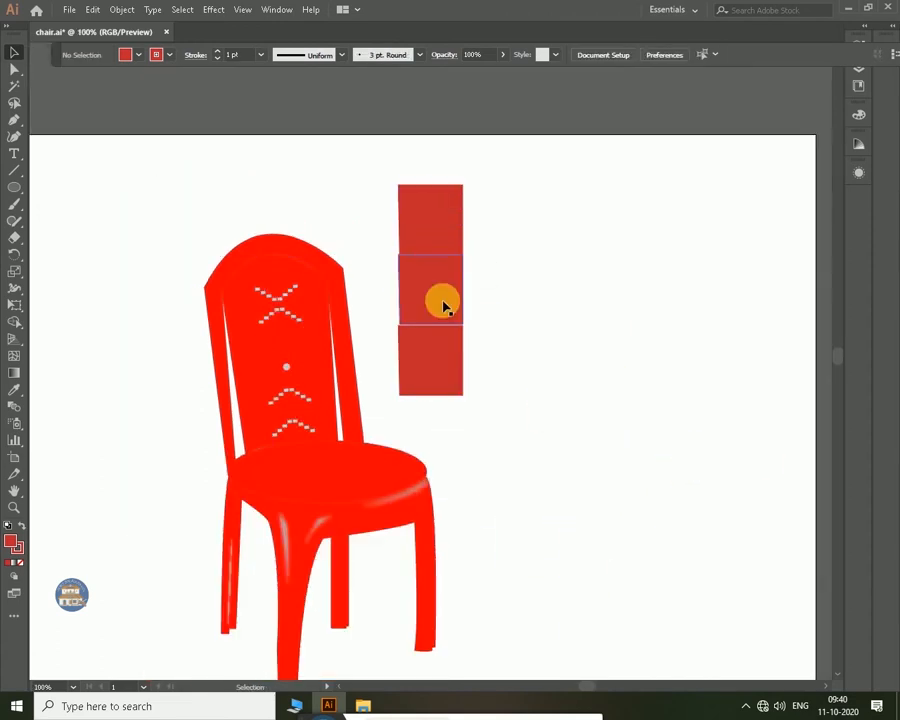
pyautogui.moveTo(432, 378); pyautogui.dragTo(432, 378)
pyautogui.moveTo(423, 275); pyautogui.dragTo(423, 280)
# Scale the column of three red squares down to tiny squares and deselect it.
pyautogui.click(374, 159)
pyautogui.moveTo(374, 159); pyautogui.dragTo(407, 235)
pyautogui.hotkey('ctrl', 'shift', 'a')
pyautogui.click(402, 189)
pyautogui.hotkey('ctrl', '+')
pyautogui.hotkey('ctrl', '+')
pyautogui.hotkey('ctrl', '+')
pyautogui.hotkey('ctrl', '+')
pyautogui.hotkey('ctrl', '+')
pyautogui.hotkey('ctrl', '+')
pyautogui.hotkey('ctrl', '+')
# Stack two of the tiny squares against each other and fill the lower one with light grey.
pyautogui.click(426, 437)
pyautogui.moveTo(427, 351); pyautogui.dragTo(427, 119)
pyautogui.moveTo(447, 413); pyautogui.dragTo(438, 176)
pyautogui.click(127, 55)
pyautogui.click(100, 130)
pyautogui.click(519, 402)
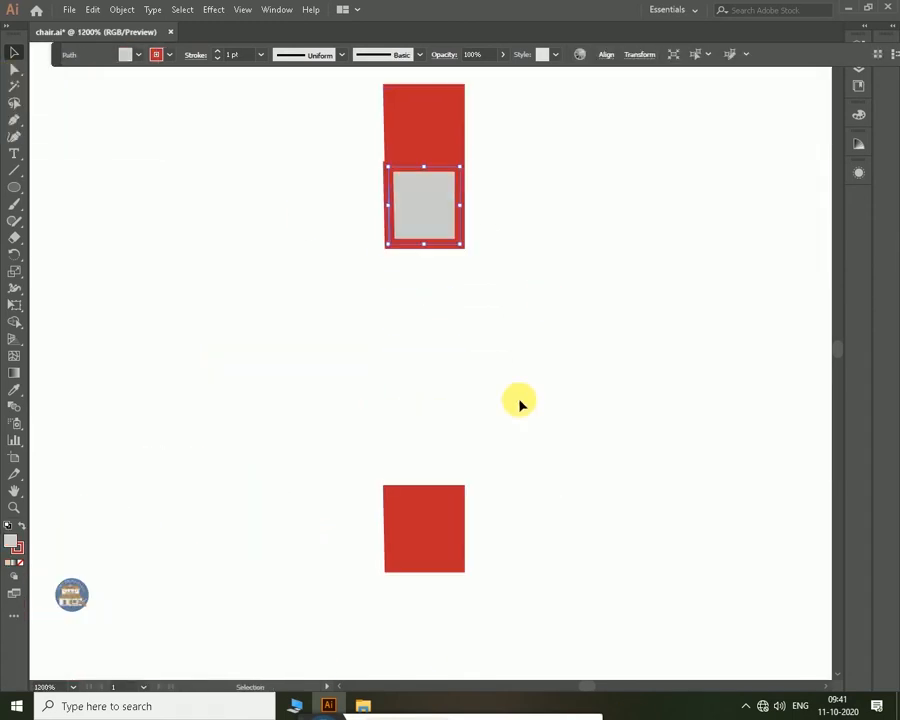
pyautogui.click(519, 402)
# Complete a column of five squares alternating light grey and red, with grey at both ends.
pyautogui.moveTo(449, 546); pyautogui.dragTo(432, 384)
pyautogui.moveTo(447, 224); pyautogui.dragTo(459, 423)
pyautogui.moveTo(437, 417); pyautogui.dragTo(433, 256)
# Select all the tiny squares of the column, group them, and deselect the group.
pyautogui.moveTo(382, 157); pyautogui.dragTo(447, 531)
pyautogui.hotkey('ctrl', '-')
pyautogui.hotkey('ctrl', '-')
pyautogui.hotkey('ctrl', '-')
pyautogui.hotkey('ctrl', '-')
pyautogui.hotkey('ctrl', '-')
pyautogui.hotkey('ctrl', '-')
pyautogui.hotkey('ctrl', '-')
pyautogui.hotkey('ctrl', '-')
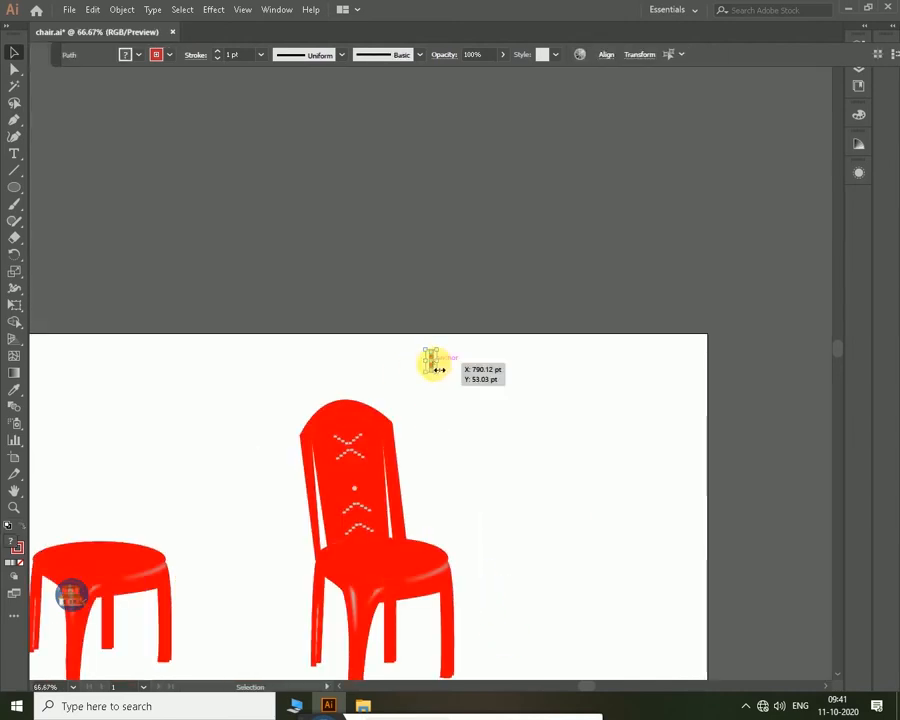
pyautogui.rightClick(432, 362)
pyautogui.click(522, 451)
pyautogui.click(500, 435)
# Duplicate the grouped column end to end to form one long vertical strip of 20 squares.
pyautogui.moveTo(433, 366); pyautogui.dragTo(490, 430)
pyautogui.hotkey('ctrl', '+')
pyautogui.hotkey('ctrl', '+')
pyautogui.hotkey('ctrl', '+')
pyautogui.hotkey('ctrl', '+')
pyautogui.moveTo(428, 392); pyautogui.dragTo(426, 280)
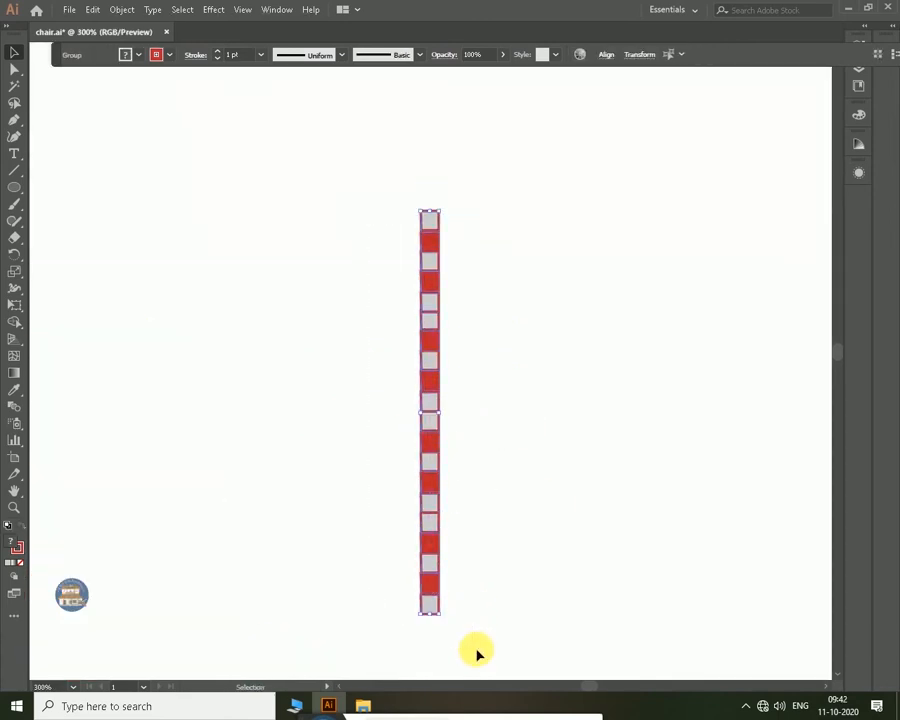
# Place the strip of squares on the backrest panel, scaled down and tilted to follow the upper part of its right edge.
pyautogui.hotkey('ctrl', '-')
pyautogui.hotkey('ctrl', '-')
pyautogui.hotkey('ctrl', '-')
pyautogui.hotkey('ctrl', '-')
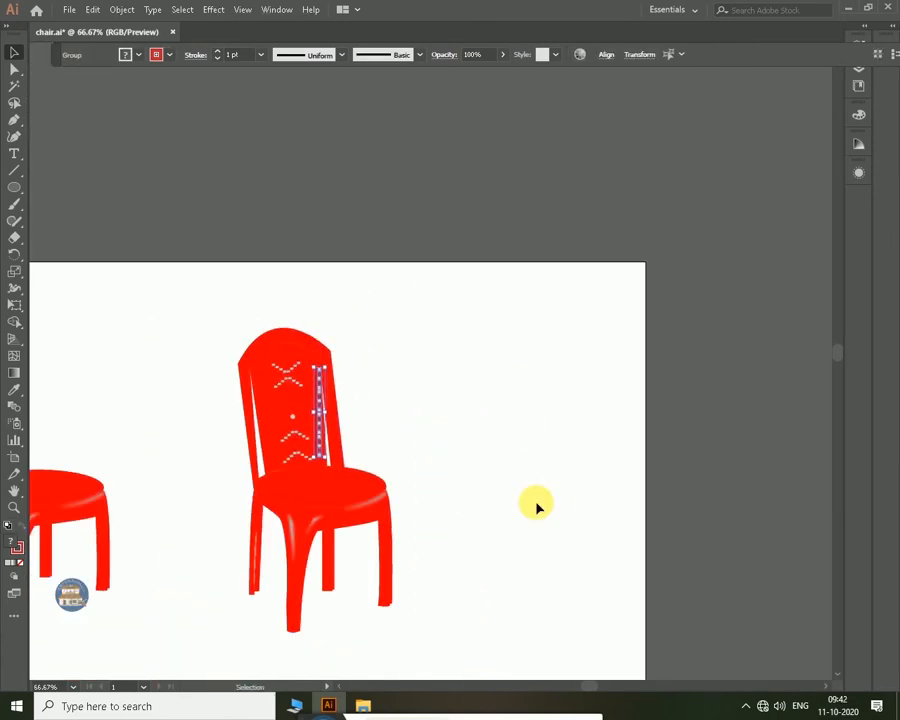
pyautogui.hotkey('ctrl', '+')
pyautogui.hotkey('ctrl', '+')
pyautogui.hotkey('ctrl', '+')
pyautogui.hotkey('ctrl', '+')
pyautogui.moveTo(717, 321); pyautogui.dragTo(787, 388)
pyautogui.moveTo(508, 633); pyautogui.dragTo(488, 455)
pyautogui.moveTo(482, 200); pyautogui.dragTo(498, 310)
pyautogui.click(688, 420)
pyautogui.hotkey('ctrl', '0')
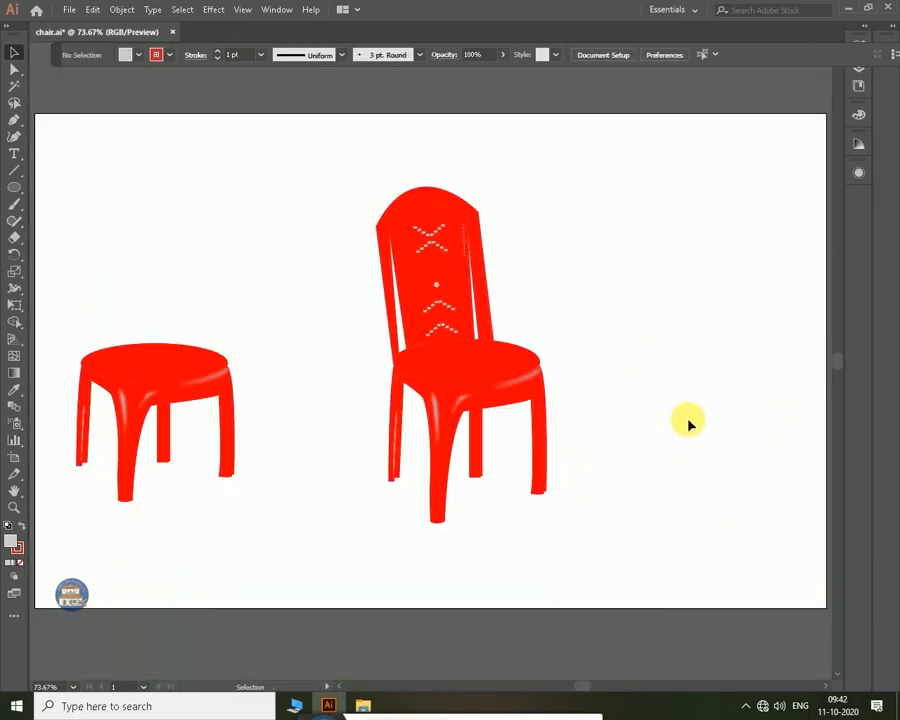
# Select all segments of the tilted strip and place a copy below it along the panel's right edge.
pyautogui.hotkey('ctrl', '+')
pyautogui.hotkey('ctrl', '+')
pyautogui.hotkey('ctrl', '+')
pyautogui.hotkey('ctrl', '+')
pyautogui.hotkey('ctrl', '+')
pyautogui.hotkey('ctrl', '+')
pyautogui.moveTo(572, 110); pyautogui.dragTo(516, 627)
pyautogui.moveTo(640, 190); pyautogui.dragTo(520, 443)
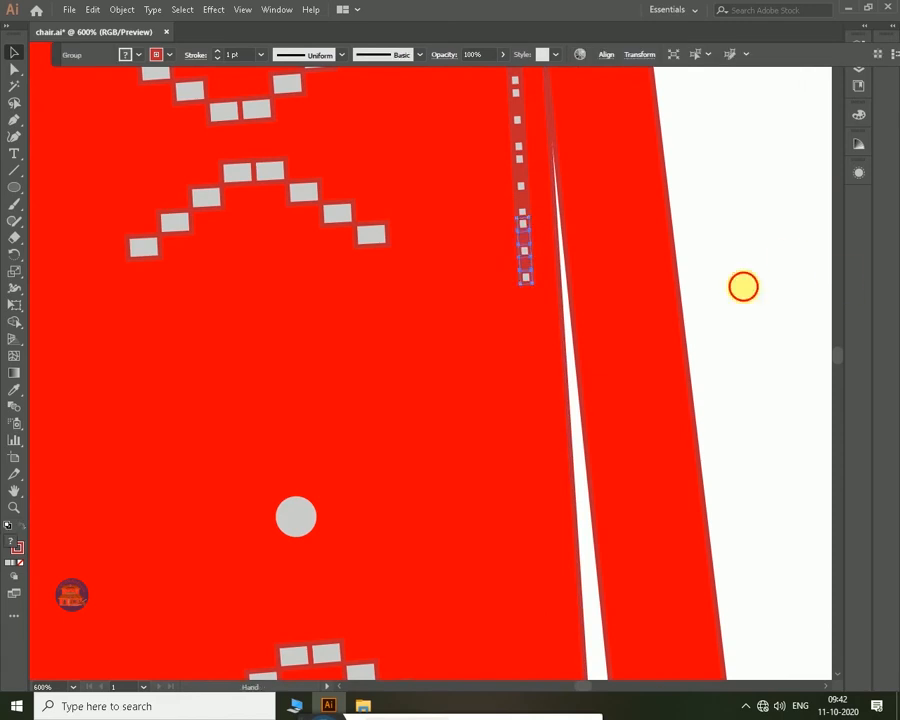
pyautogui.moveTo(743, 287); pyautogui.dragTo(728, 450)
pyautogui.moveTo(508, 364); pyautogui.dragTo(506, 633)
pyautogui.hotkey('ctrl', 'z')
pyautogui.click(502, 215)
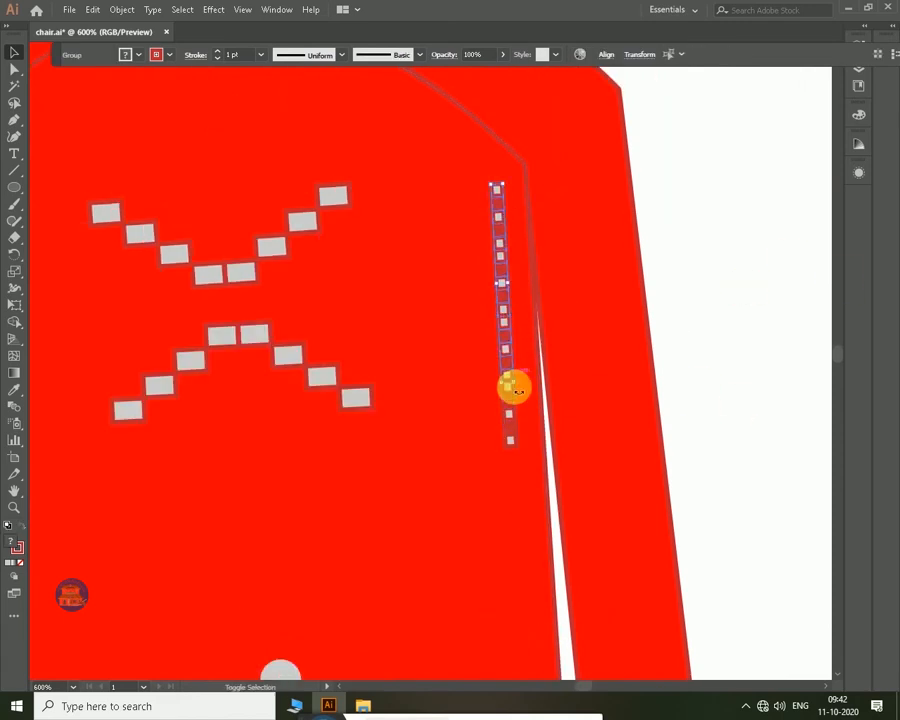
pyautogui.keyDown('shift'); pyautogui.click(510, 410); pyautogui.keyUp('shift')
pyautogui.moveTo(508, 434); pyautogui.dragTo(489, 684)
pyautogui.moveTo(663, 553); pyautogui.dragTo(637, 112)
pyautogui.moveTo(546, 200); pyautogui.dragTo(552, 327)
pyautogui.moveTo(469, 287); pyautogui.dragTo(506, 320)
# Add a third copy of the strip at the lower end of the panel's right edge and deselect it.
pyautogui.moveTo(598, 493); pyautogui.dragTo(574, 243)
pyautogui.moveTo(486, 137); pyautogui.dragTo(501, 428)
pyautogui.click(724, 360)
pyautogui.hotkey('ctrl', '0')
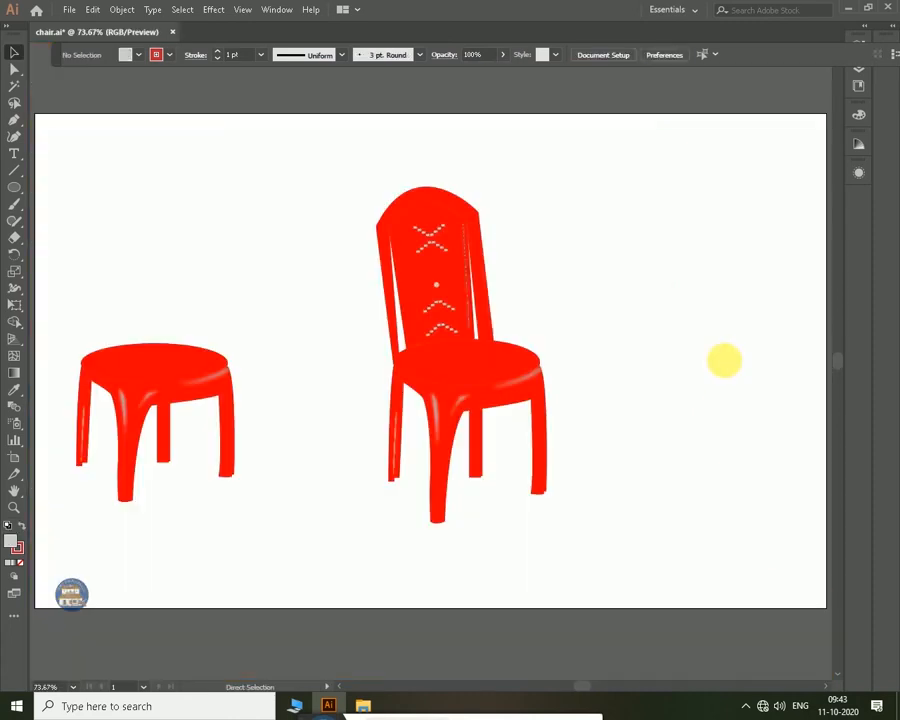
# Select all segments of the lowest strip and shift it right, closer to the panel's edge.
pyautogui.hotkey('ctrl', '=')
pyautogui.hotkey('ctrl', '=')
pyautogui.hotkey('ctrl', '=')
pyautogui.hotkey('ctrl', '=')
pyautogui.hotkey('ctrl', '=')
pyautogui.moveTo(641, 135); pyautogui.dragTo(403, 620)
pyautogui.click(388, 600)
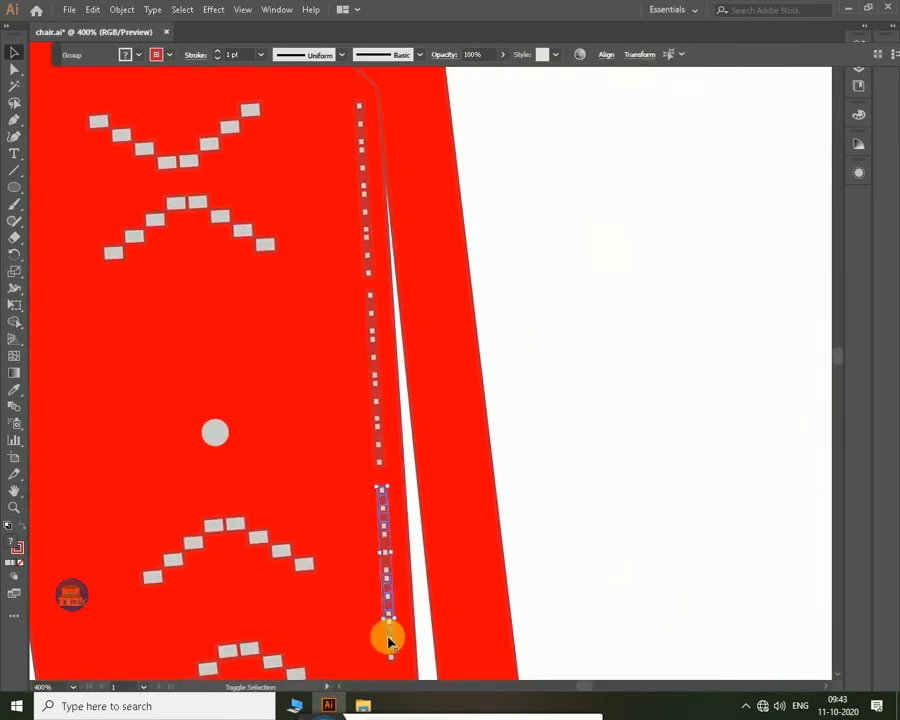
pyautogui.moveTo(374, 563); pyautogui.dragTo(384, 563)
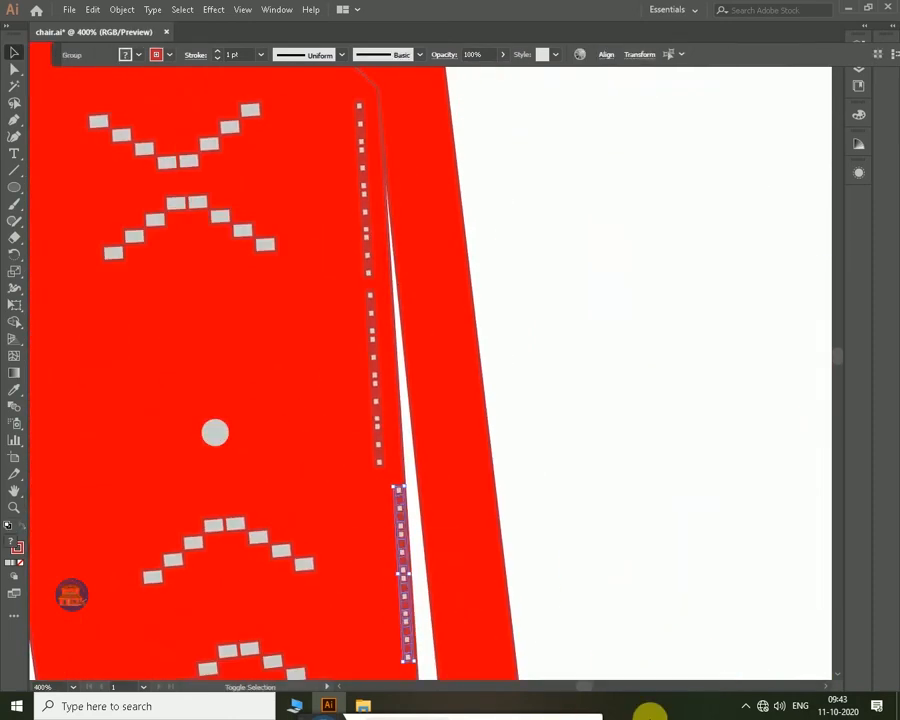
# Shift the middle strip slightly right so it lines up along the panel's slanted edge.
pyautogui.click(379, 408)
pyautogui.moveTo(379, 366); pyautogui.dragTo(388, 366)
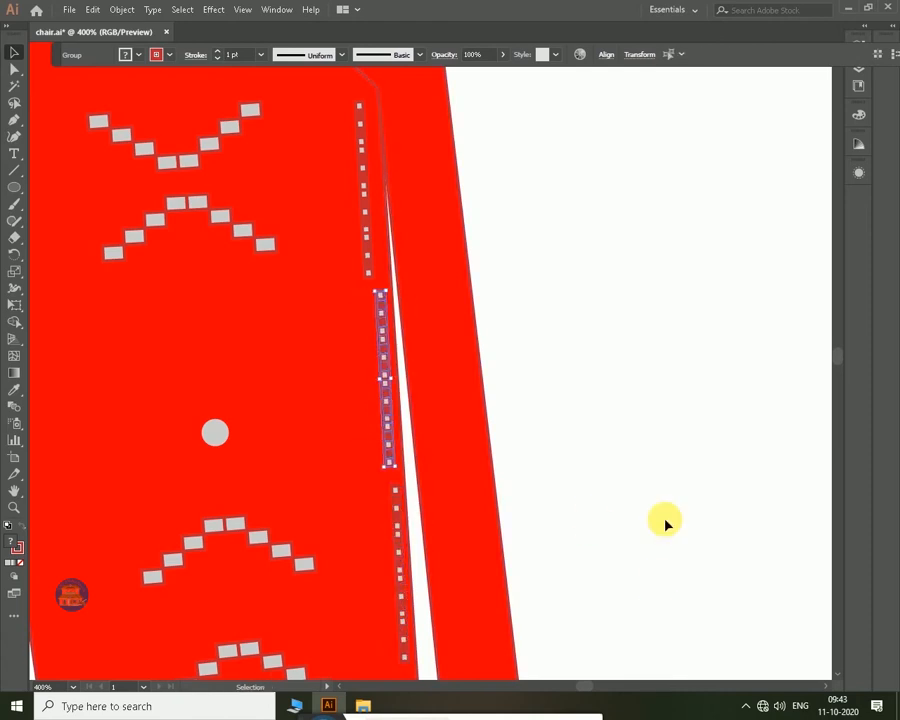
pyautogui.moveTo(411, 479); pyautogui.dragTo(414, 479)
pyautogui.hotkey('ctrl', '+')
pyautogui.hotkey('ctrl', '+')
pyautogui.hotkey('ctrl', '+')
pyautogui.moveTo(464, 639)
pyautogui.mouseDown()
pyautogui.moveTo(455, 641)
pyautogui.moveTo(465, 645)
pyautogui.mouseUp()
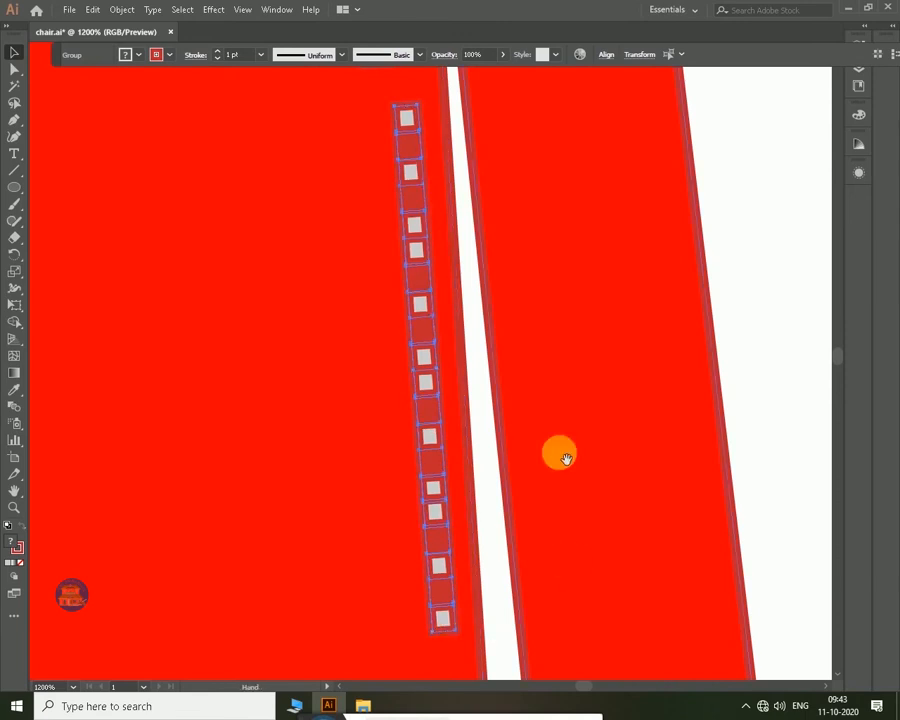
# Select all segments of the top strip, nudge it slightly right towards the panel's edge, and deselect it.
pyautogui.moveTo(558, 457); pyautogui.dragTo(546, 690)
pyautogui.click(325, 156)
pyautogui.keyDown('shift'); pyautogui.click(343, 425); pyautogui.keyUp('shift')
pyautogui.keyDown('shift'); pyautogui.click(360, 542); pyautogui.keyUp('shift')
pyautogui.press('Right')
pyautogui.press('Right')
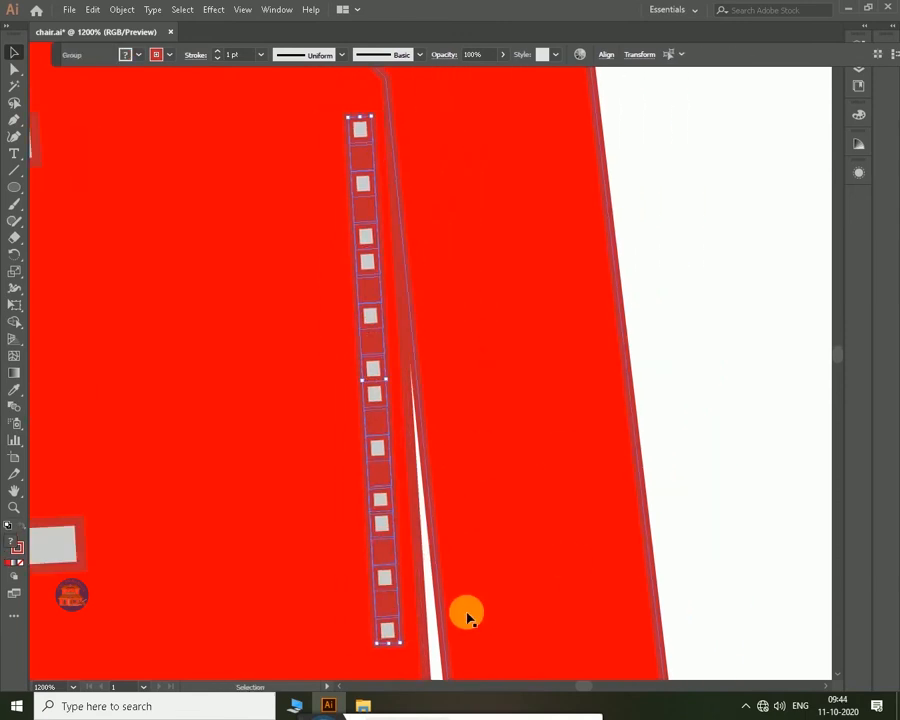
pyautogui.hotkey('ctrl', '0')
pyautogui.click(641, 283)
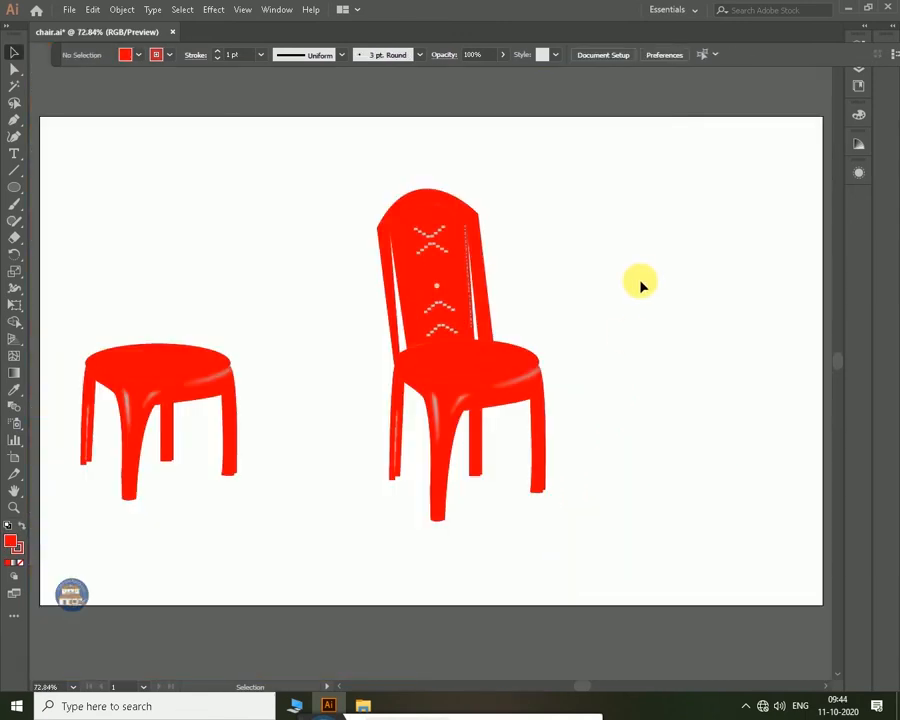
# Duplicate the dot and place the copy higher on the backrest panel, just below the upper motifs, then deselect it.
pyautogui.click(436, 287)
pyautogui.hotkey('ctrl', '+')
pyautogui.hotkey('ctrl', '+')
pyautogui.hotkey('ctrl', '+')
pyautogui.moveTo(432, 361); pyautogui.dragTo(416, 238)
pyautogui.click(710, 315)
# Copy segments of the middle edge strip, rotate them and place them as a slightly tilted divider across the panel between the two dots.
pyautogui.click(551, 285)
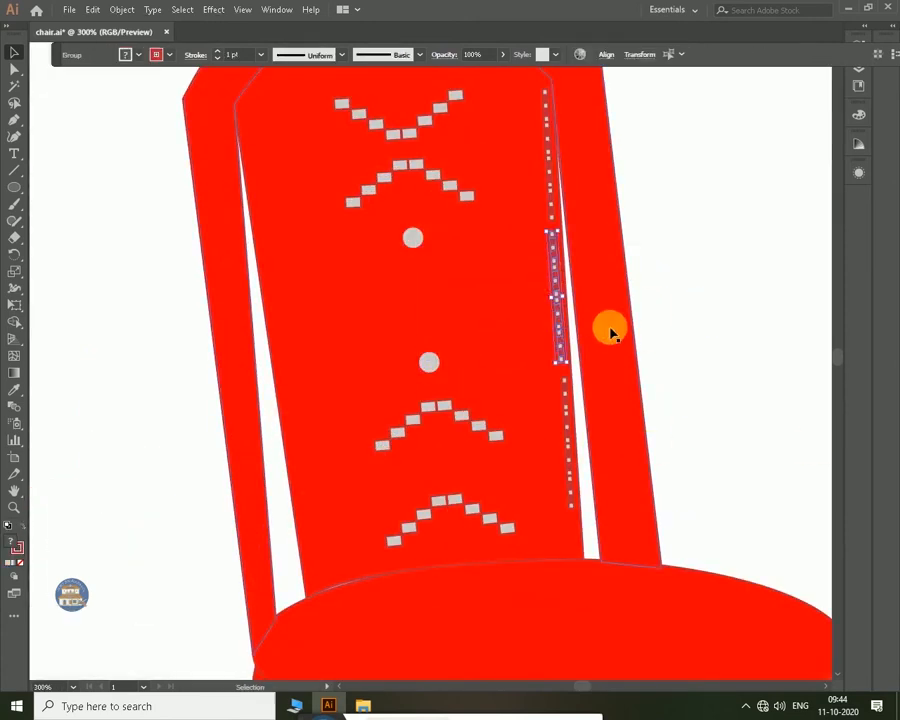
pyautogui.moveTo(557, 330); pyautogui.dragTo(442, 330)
pyautogui.moveTo(288, 218); pyautogui.dragTo(525, 292)
pyautogui.press('Left')
pyautogui.press('Left')
pyautogui.press('Left')
pyautogui.press('Left')
pyautogui.press('Left')
pyautogui.press('Down')
pyautogui.press('Right')
pyautogui.press('Right')
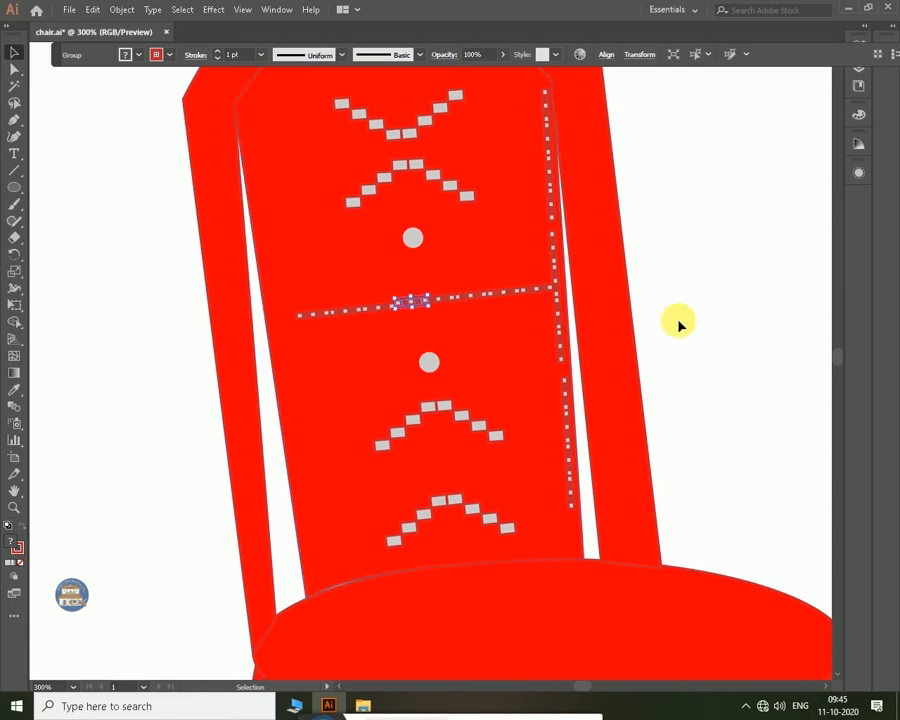
# Nudge the left-hand segments of the divider up so they align in one straight line, and deselect them.
pyautogui.click(678, 322)
pyautogui.click(384, 307)
pyautogui.press('Up')
pyautogui.click(342, 311)
pyautogui.press('Up')
pyautogui.click(299, 315)
pyautogui.press('Up')
pyautogui.click(704, 468)
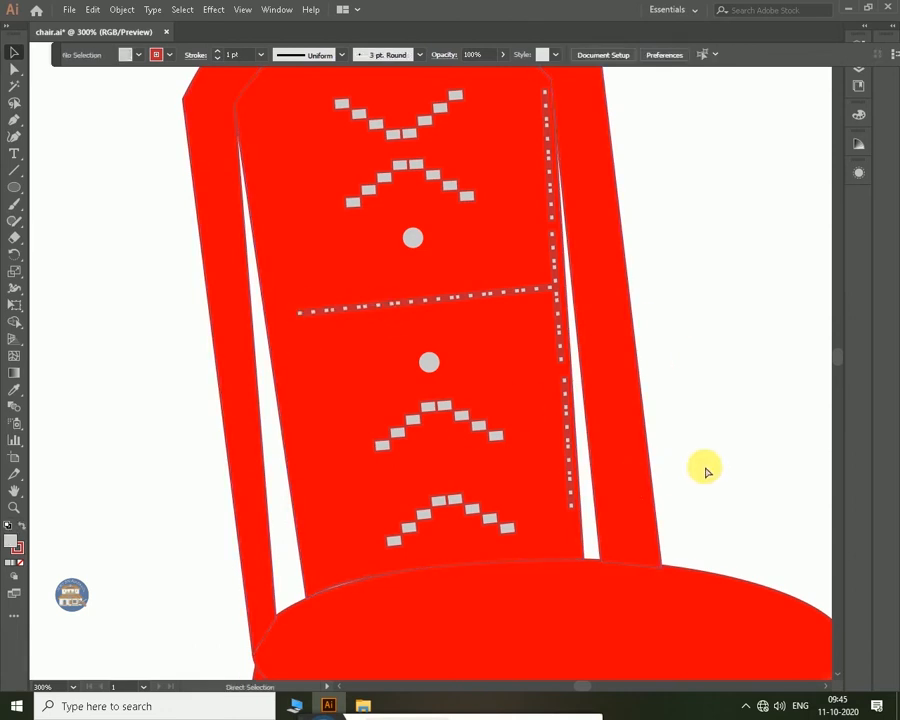
# Select all strip segments along the panel's right edge and copy them to the panel's left edge.
pyautogui.hotkey('ctrl', '0')
pyautogui.hotkey('ctrl', '+')
pyautogui.hotkey('ctrl', '+')
pyautogui.hotkey('ctrl', '+')
pyautogui.hotkey('ctrl', '+')
pyautogui.moveTo(615, 80); pyautogui.dragTo(575, 384)
pyautogui.click(509, 139)
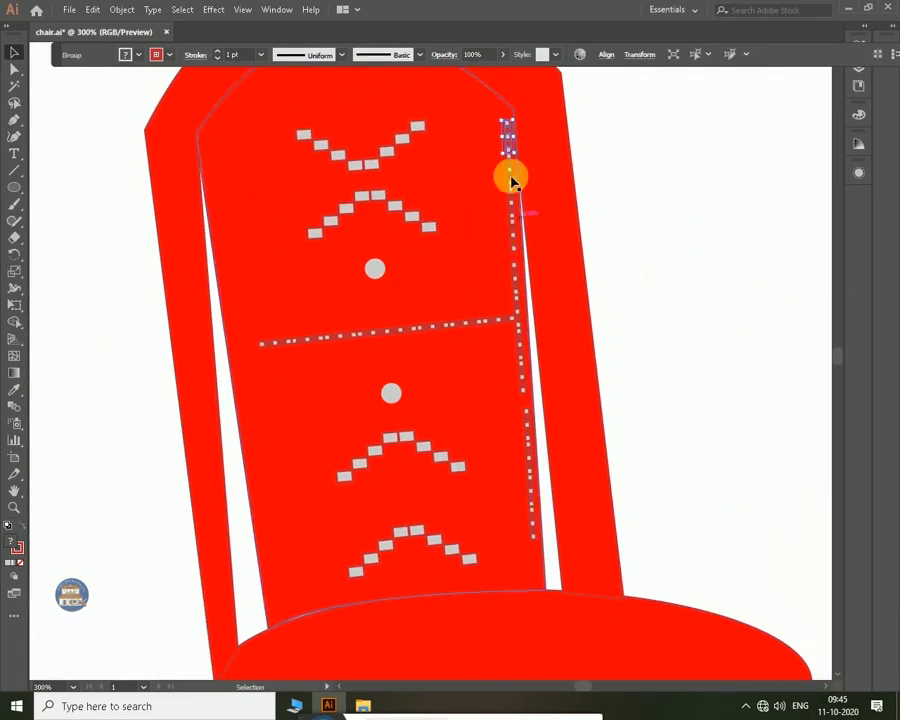
pyautogui.keyDown('shift'); pyautogui.click(511, 179); pyautogui.keyUp('shift')
pyautogui.keyDown('shift'); pyautogui.click(512, 205); pyautogui.keyUp('shift')
pyautogui.keyDown('shift'); pyautogui.click(528, 466); pyautogui.keyUp('shift')
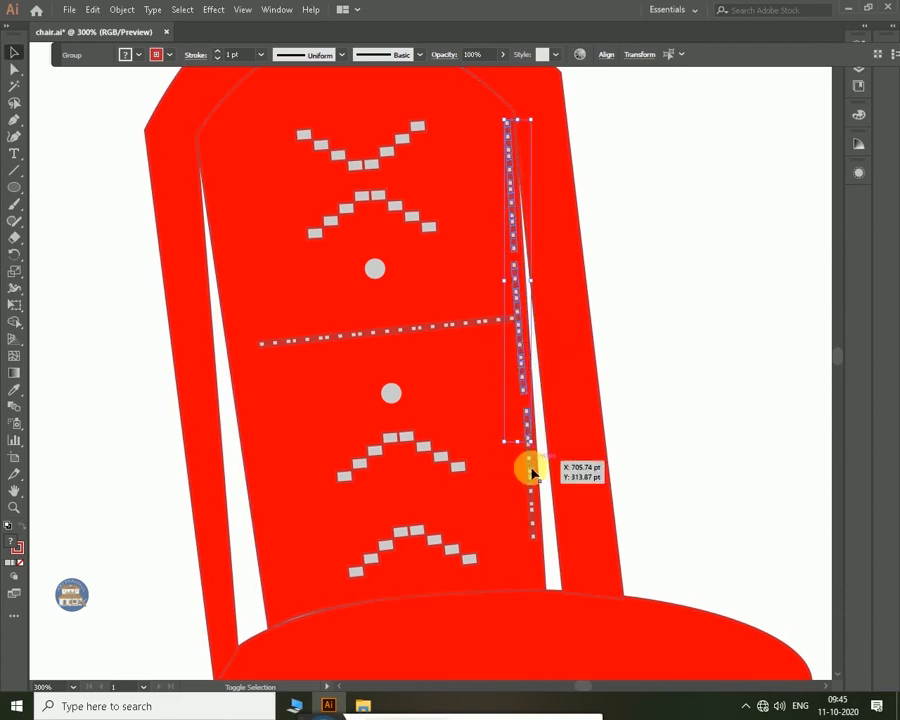
pyautogui.moveTo(504, 312); pyautogui.dragTo(231, 335)
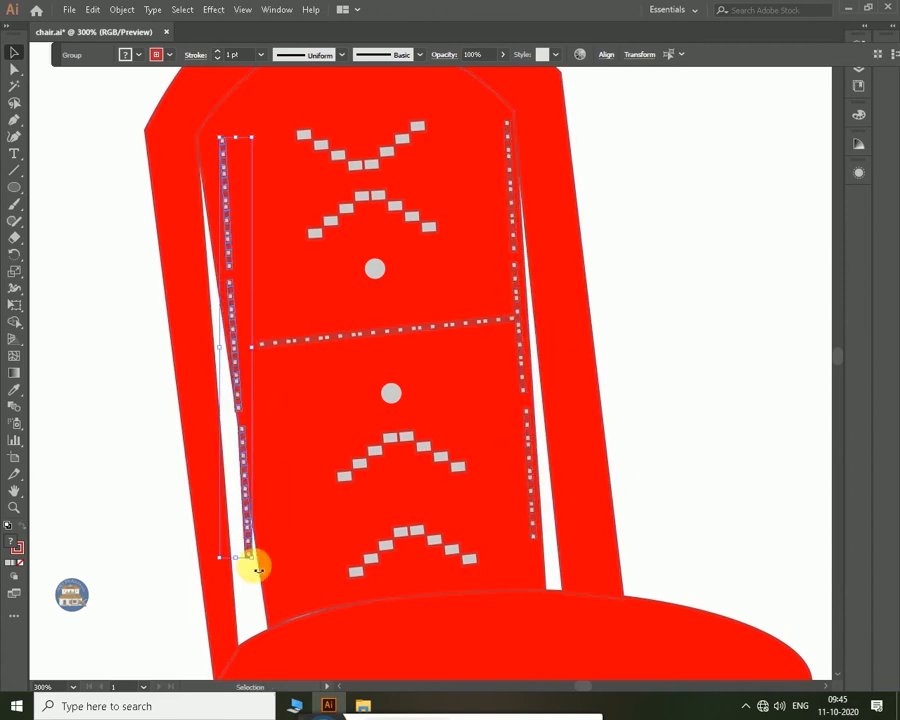
# Rotate the copied strips to follow the slant of the panel's left edge and fine-tune their vertical position.
pyautogui.moveTo(255, 564); pyautogui.dragTo(273, 563)
pyautogui.press('Down')
pyautogui.press('Down')
pyautogui.press('Down')
pyautogui.press('Down')
pyautogui.press('Down')
pyautogui.press('Down')
pyautogui.press('Down')
pyautogui.press('Down')
pyautogui.press('Down')
pyautogui.press('Down')
pyautogui.press('Up')
pyautogui.press('Up')
pyautogui.press('Up')
pyautogui.press('Up')
pyautogui.press('Up')
pyautogui.press('Up')
pyautogui.press('Up')
pyautogui.press('Up')
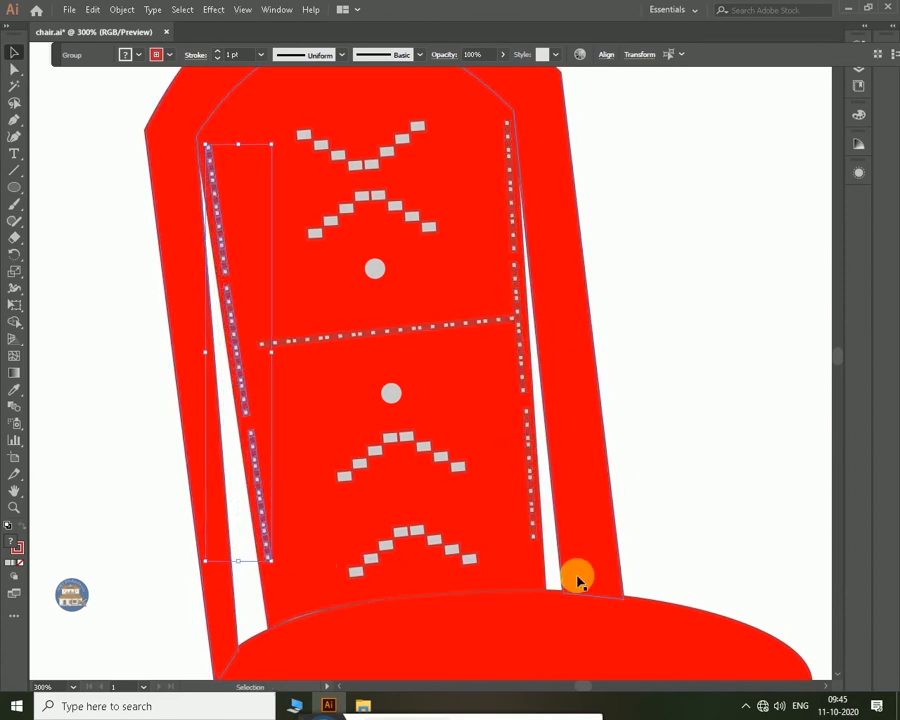
# Extend the left and right edge strips down to the seat with a copy of the lowest segment on each side.
pyautogui.click(348, 490)
pyautogui.click(267, 549)
pyautogui.moveTo(267, 549); pyautogui.dragTo(275, 628)
pyautogui.click(673, 462)
pyautogui.moveTo(528, 495); pyautogui.dragTo(533, 540)
pyautogui.click(665, 470)
pyautogui.hotkey('ctrl', '0')
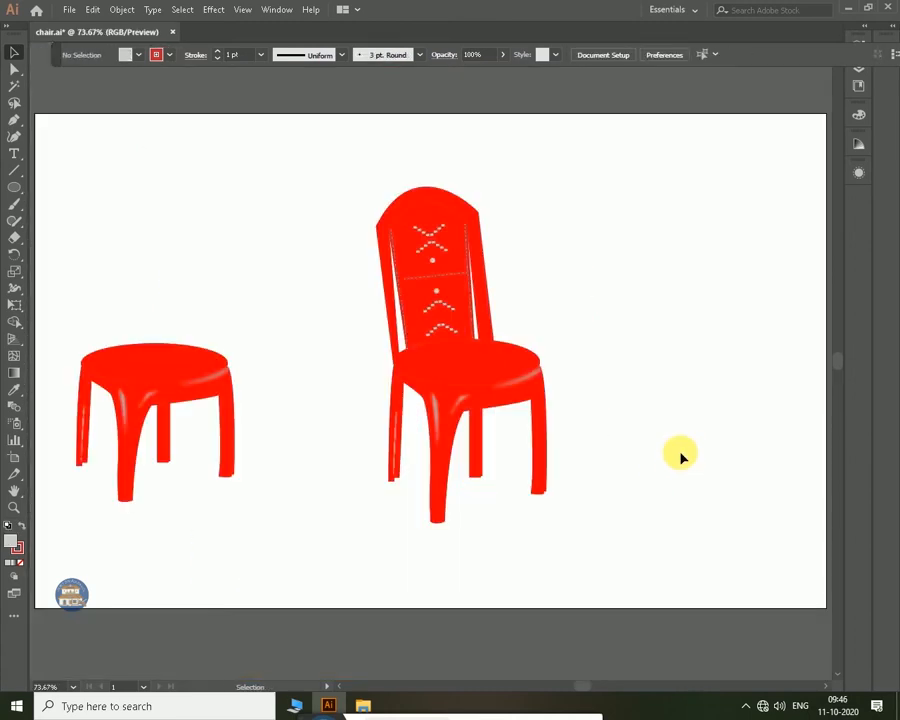
# Copy the top segment of the left edge strip upward and rotate it to start following the panel's arch.
pyautogui.hotkey('ctrl', '+')
pyautogui.hotkey('ctrl', '+')
pyautogui.hotkey('ctrl', '+')
pyautogui.hotkey('ctrl', '+')
pyautogui.hotkey('ctrl', '+')
pyautogui.moveTo(619, 306); pyautogui.dragTo(524, 701)
pyautogui.moveTo(430, 250); pyautogui.dragTo(522, 525)
pyautogui.hotkey('ctrl', '+')
pyautogui.hotkey('ctrl', '+')
pyautogui.moveTo(309, 270); pyautogui.dragTo(532, 482)
pyautogui.click(239, 510)
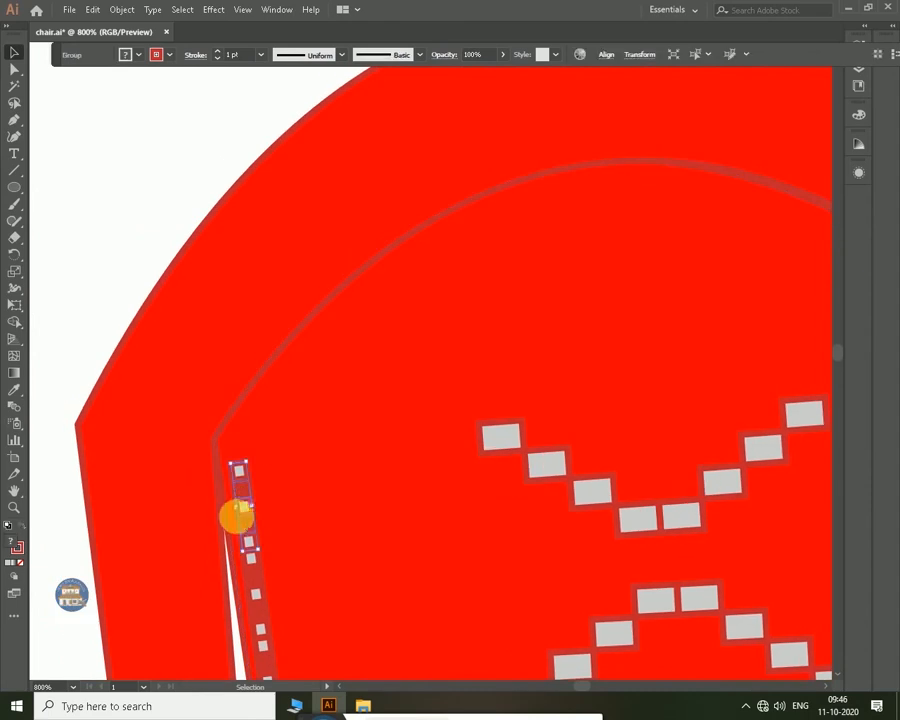
pyautogui.moveTo(239, 510); pyautogui.dragTo(256, 419)
pyautogui.moveTo(280, 469); pyautogui.dragTo(243, 463)
# Continue the strip along the left half of the arch with rotated segment copies up to near its peak.
pyautogui.moveTo(261, 414); pyautogui.dragTo(310, 338)
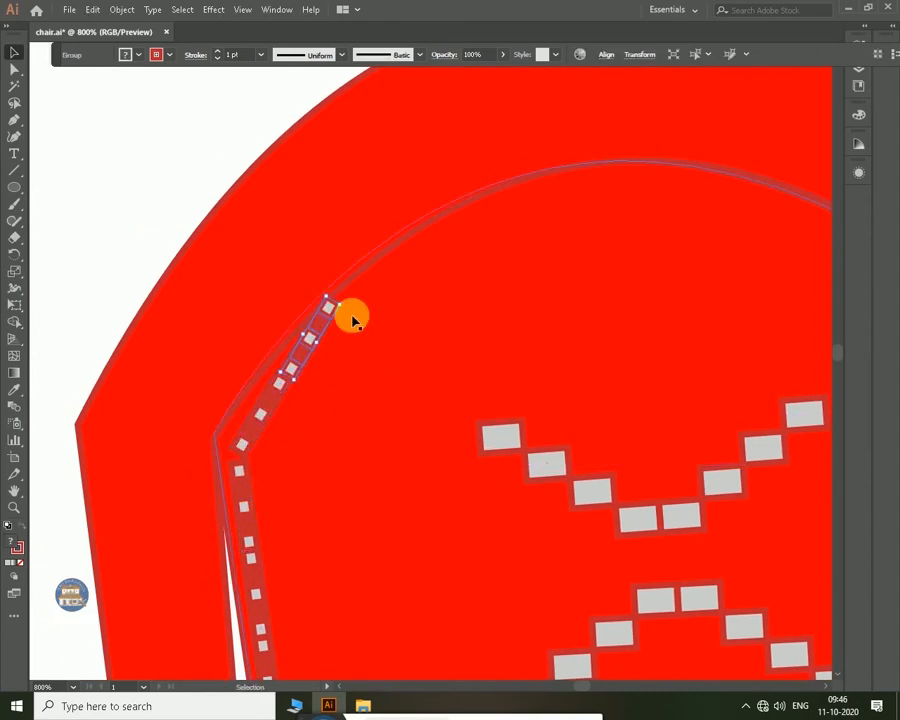
pyautogui.moveTo(362, 317); pyautogui.dragTo(566, 199)
pyautogui.moveTo(622, 202); pyautogui.dragTo(622, 199)
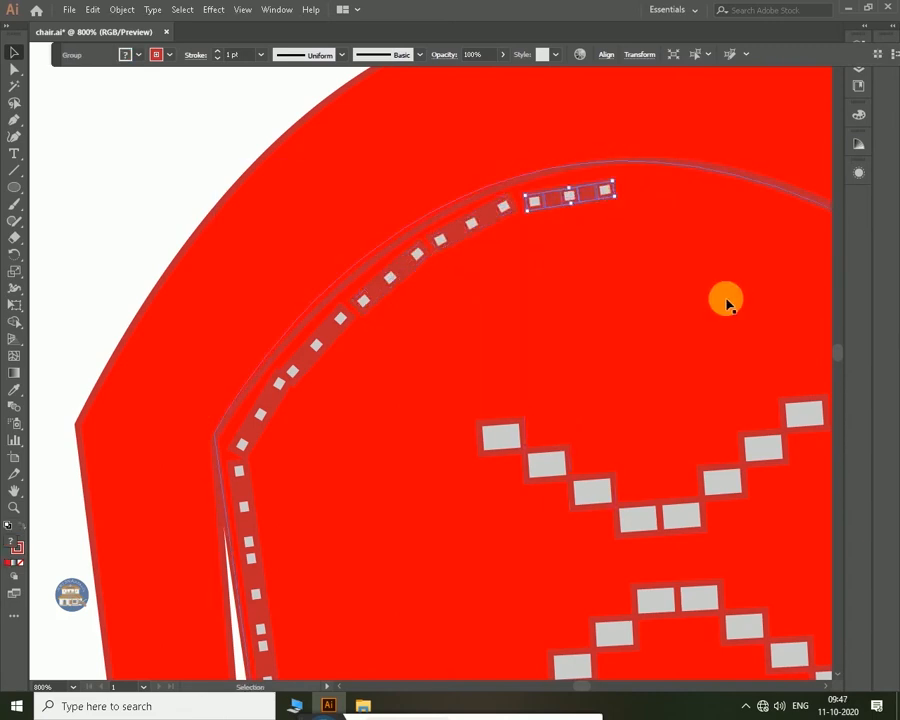
pyautogui.press('Up')
# Add rotated segment copies over the peak and down the right half of the arch to meet the right edge strip.
pyautogui.press('space')
pyautogui.moveTo(683, 308); pyautogui.dragTo(373, 303)
pyautogui.moveTo(273, 187); pyautogui.dragTo(380, 190)
pyautogui.moveTo(422, 195); pyautogui.dragTo(398, 228)
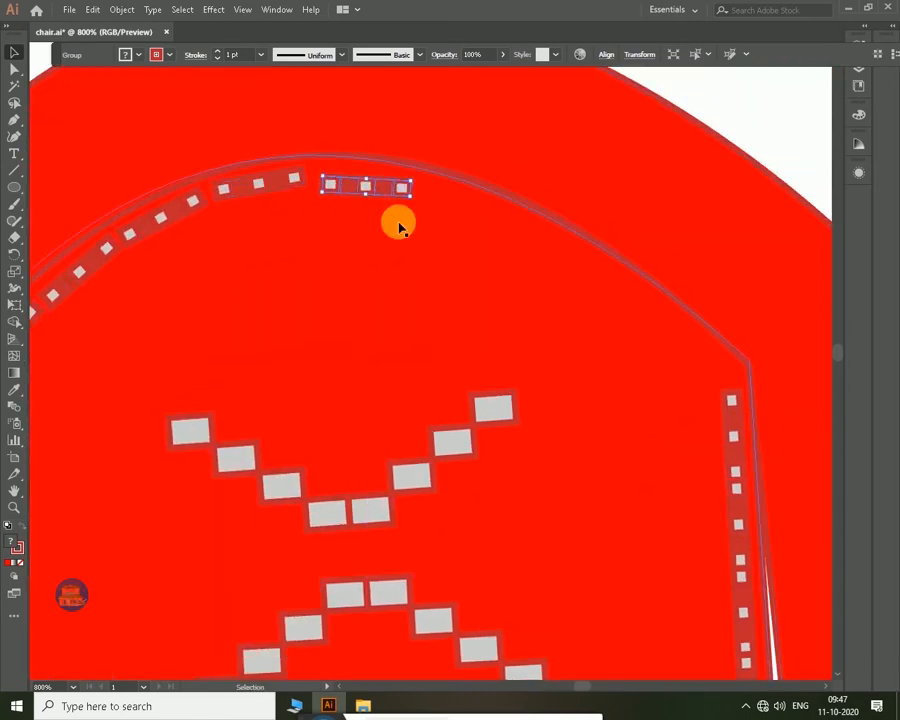
pyautogui.moveTo(372, 181); pyautogui.dragTo(468, 197)
pyautogui.moveTo(518, 216); pyautogui.dragTo(510, 234)
pyautogui.moveTo(477, 203); pyautogui.dragTo(476, 214)
pyautogui.moveTo(474, 212); pyautogui.dragTo(567, 252)
pyautogui.moveTo(598, 284); pyautogui.dragTo(735, 393)
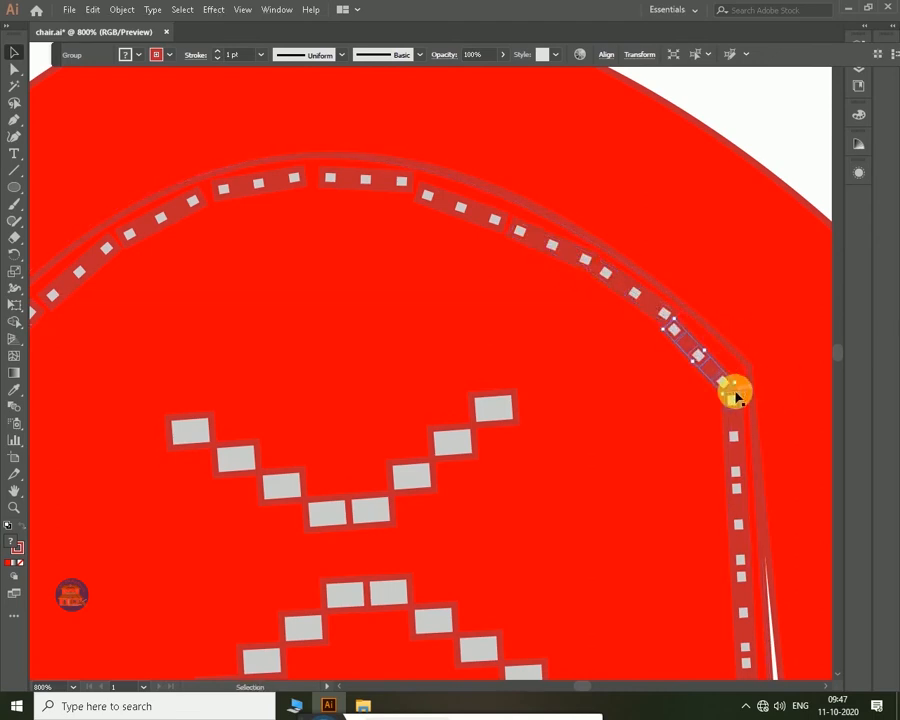
pyautogui.hotkey('ctrl', '0')
pyautogui.click(673, 320)
# Draw a small filler shape with the Pen tool in the gap where the panel's lower-left corner meets the seat.
pyautogui.hotkey('ctrl', '=')
pyautogui.hotkey('ctrl', '=')
pyautogui.hotkey('ctrl', '=')
pyautogui.hotkey('ctrl', '=')
pyautogui.hotkey('ctrl', '=')
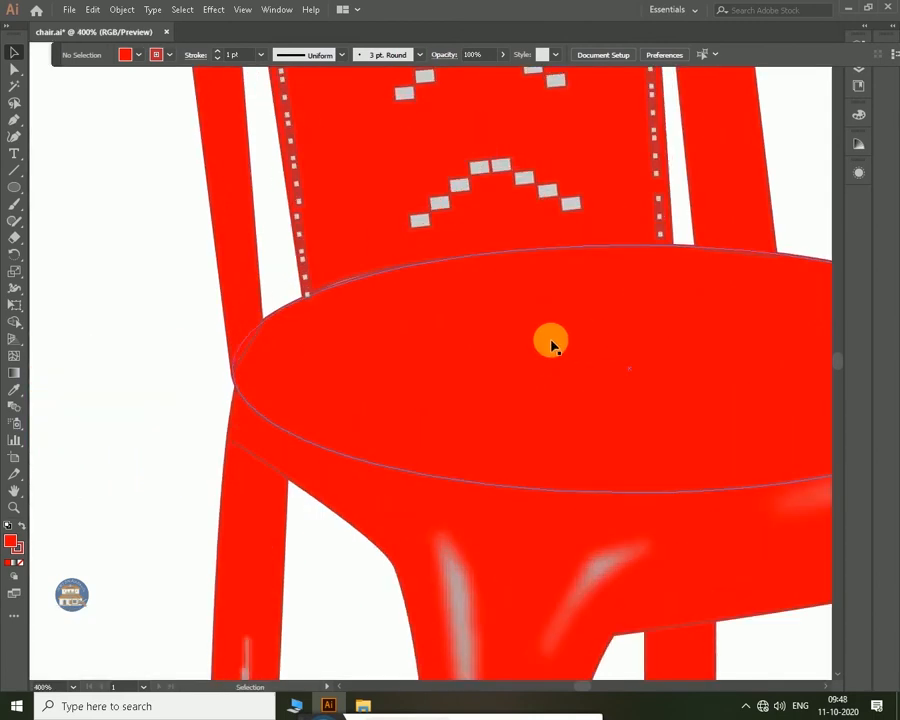
pyautogui.press('p')
pyautogui.click(271, 313)
pyautogui.click(297, 253)
pyautogui.click(306, 298)
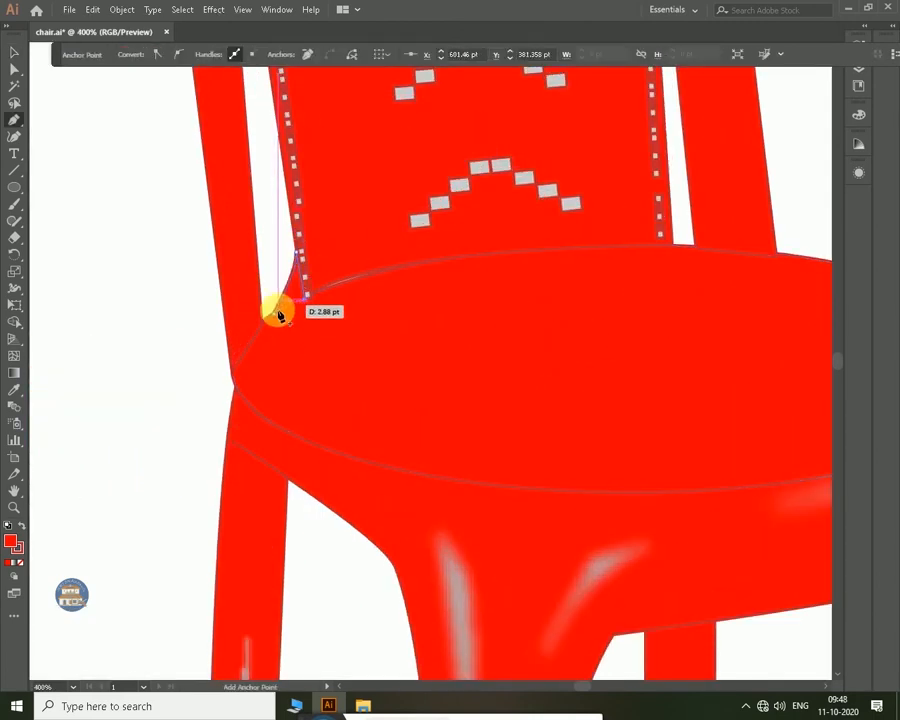
# Give the corner filler shape a red fill without a stroke and deselect it.
pyautogui.click(14, 52)
pyautogui.click(299, 281)
pyautogui.click(169, 55)
pyautogui.click(20, 78)
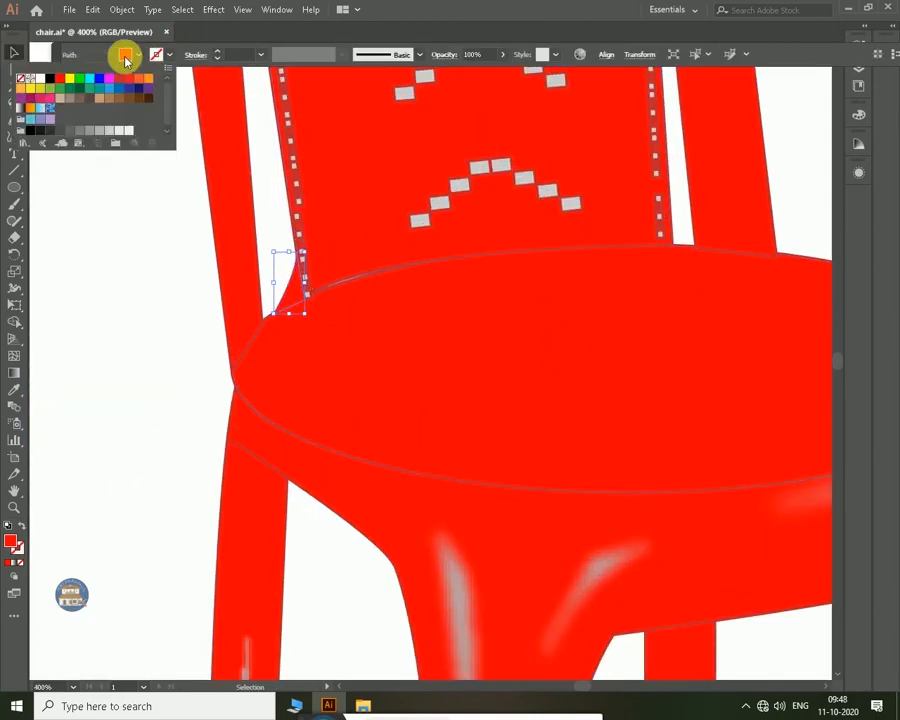
pyautogui.click(163, 244)
# Draw a tiny red triangular filler at the inner foot of the right backrest post with the Pen tool and deselect it.
pyautogui.moveTo(758, 330); pyautogui.dragTo(583, 431)
pyautogui.press('p')
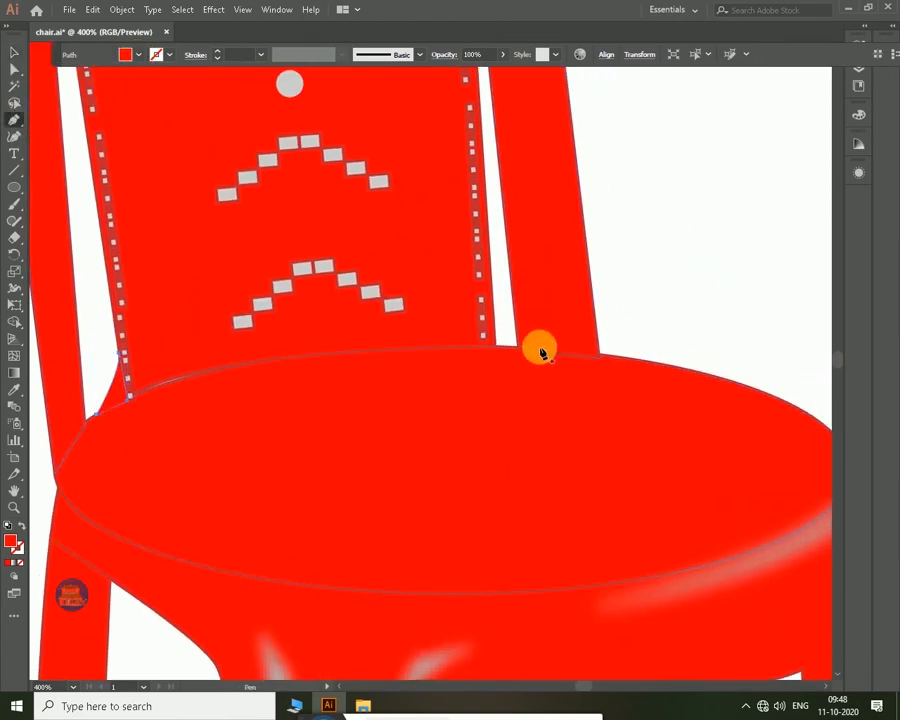
pyautogui.click(511, 349)
pyautogui.click(517, 336)
pyautogui.click(519, 349)
pyautogui.click(508, 348)
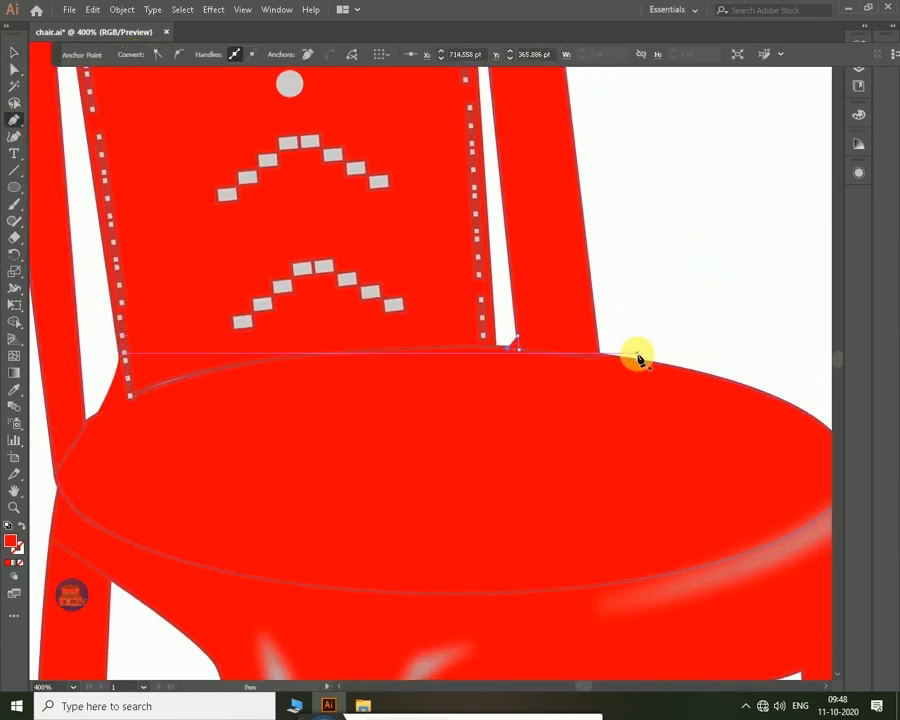
pyautogui.click(14, 53)
pyautogui.click(720, 302)
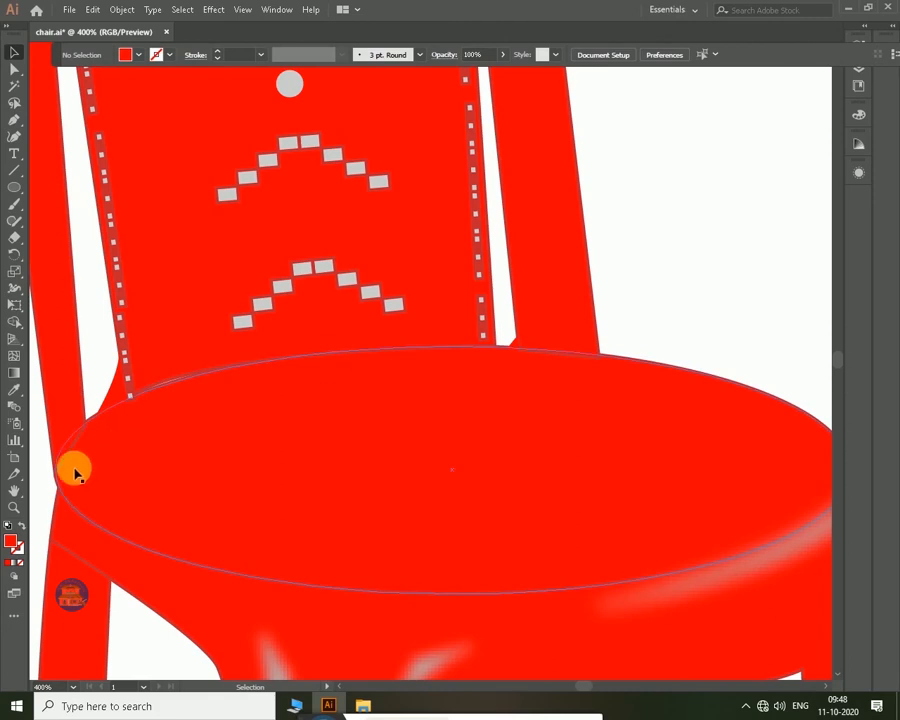
# Draw a closed crescent with the Pen tool along the seat's rear-left rim, from its left end to the right post's inner foot.
pyautogui.press('p')
pyautogui.click(56, 477)
pyautogui.moveTo(517, 350); pyautogui.dragTo(844, 368)
pyautogui.moveTo(259, 424); pyautogui.dragTo(862, 492)
pyautogui.moveTo(763, 530); pyautogui.dragTo(438, 469)
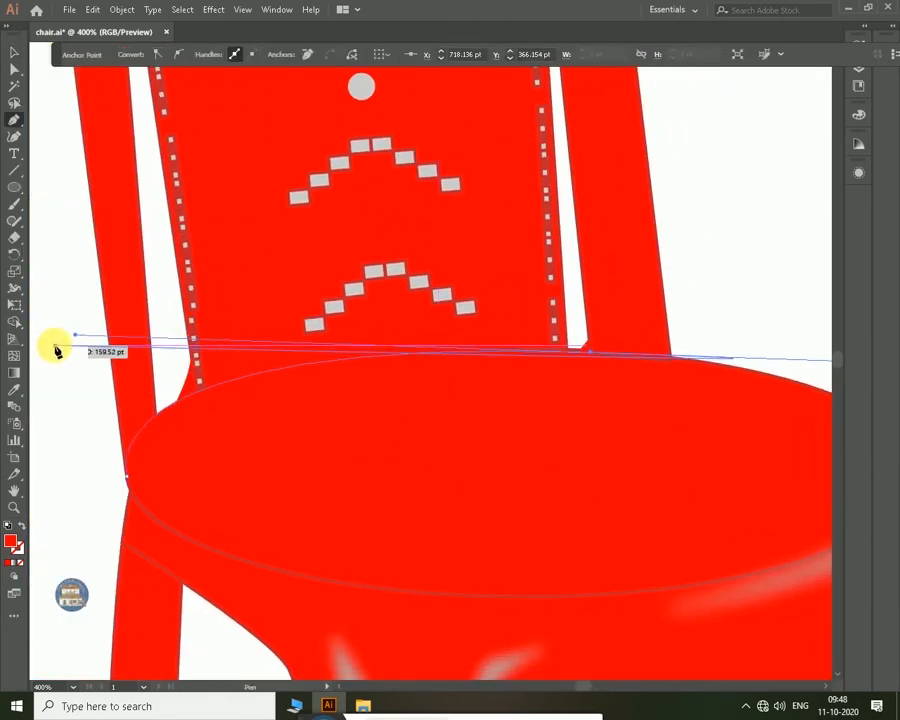
pyautogui.keyDown('ctrl'); pyautogui.moveTo(74, 334); pyautogui.dragTo(100, 337); pyautogui.keyUp('ctrl')
pyautogui.moveTo(590, 353); pyautogui.dragTo(380, 388)
pyautogui.moveTo(127, 476); pyautogui.dragTo(39, 582)
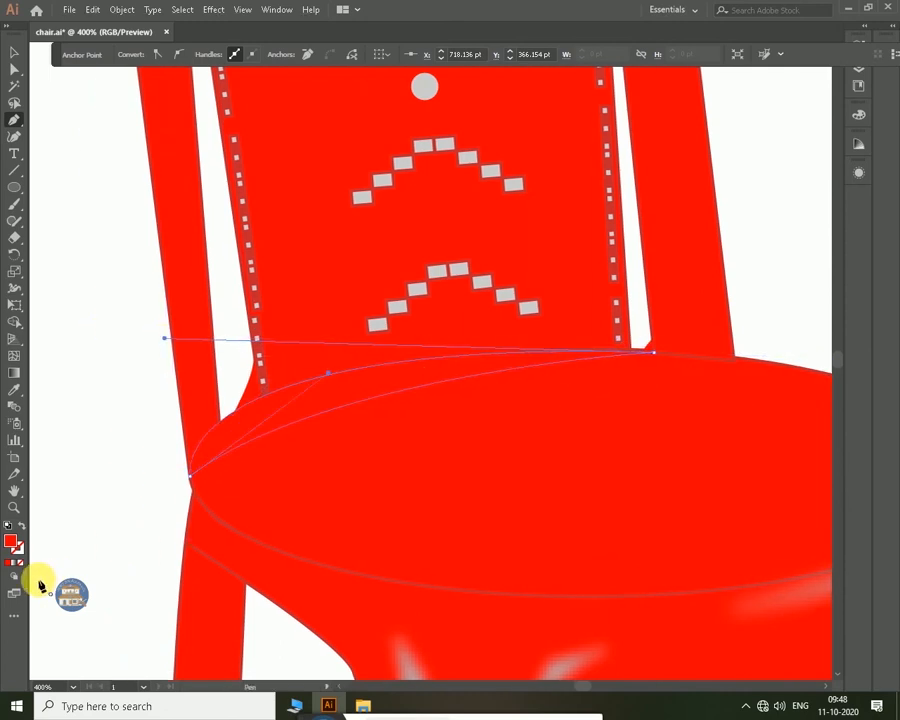
pyautogui.moveTo(605, 473); pyautogui.dragTo(468, 547)
# Fill the crescent on the seat with a darker red as a shadow.
pyautogui.click(14, 52)
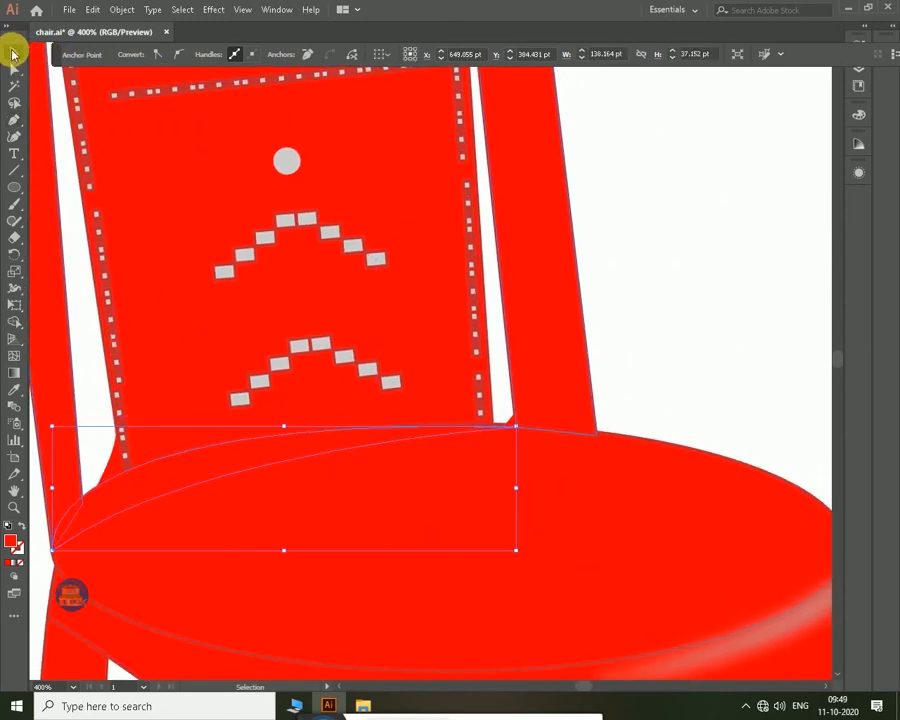
pyautogui.click(156, 56)
pyautogui.click(110, 80)
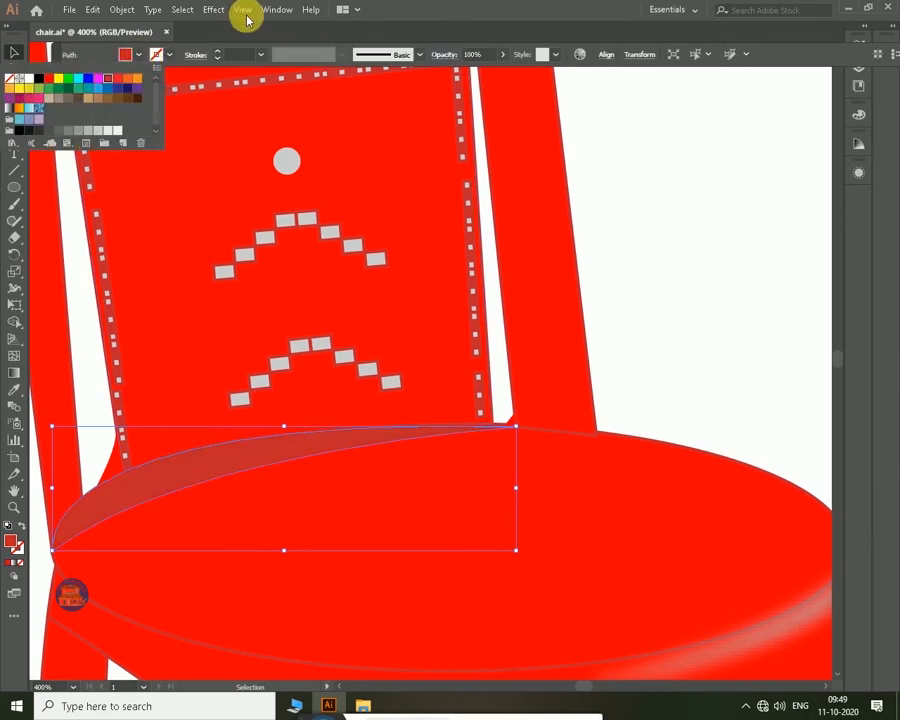
# Apply a Gaussian Blur with a radius of 1.2 pixels to the crescent shadow.
pyautogui.click(222, 13)
pyautogui.click(218, 12)
pyautogui.moveTo(321, 243)
pyautogui.click(410, 246)
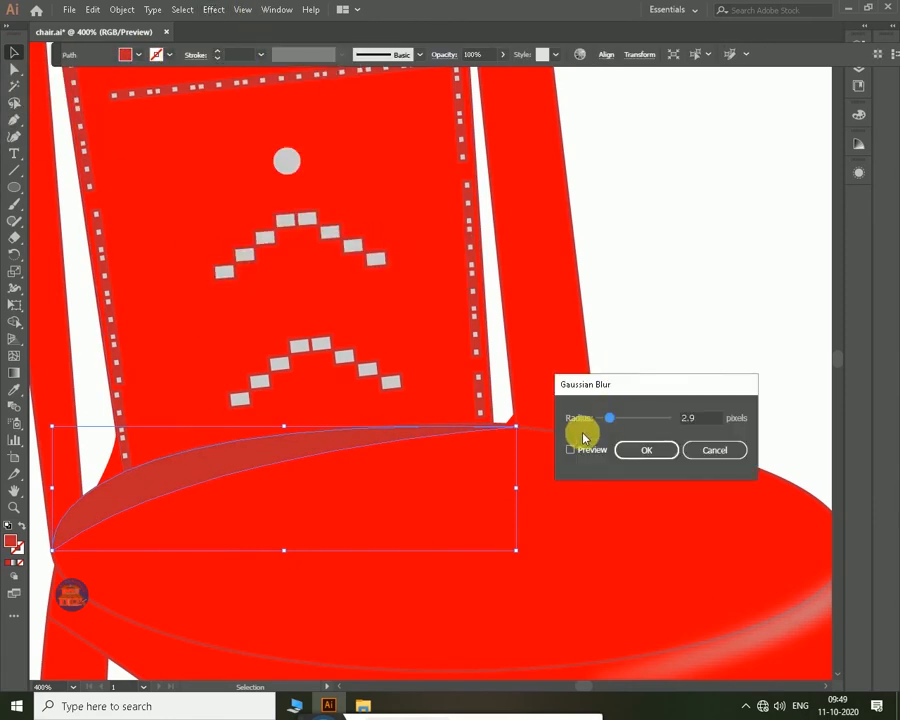
pyautogui.click(629, 448)
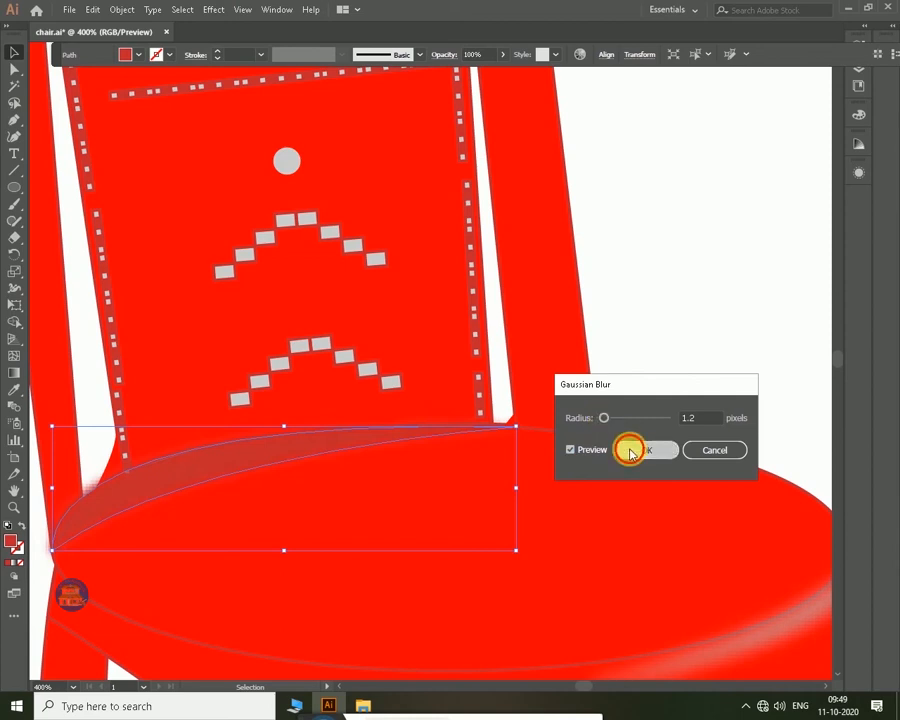
pyautogui.click(657, 354)
pyautogui.hotkey('ctrl', '0')
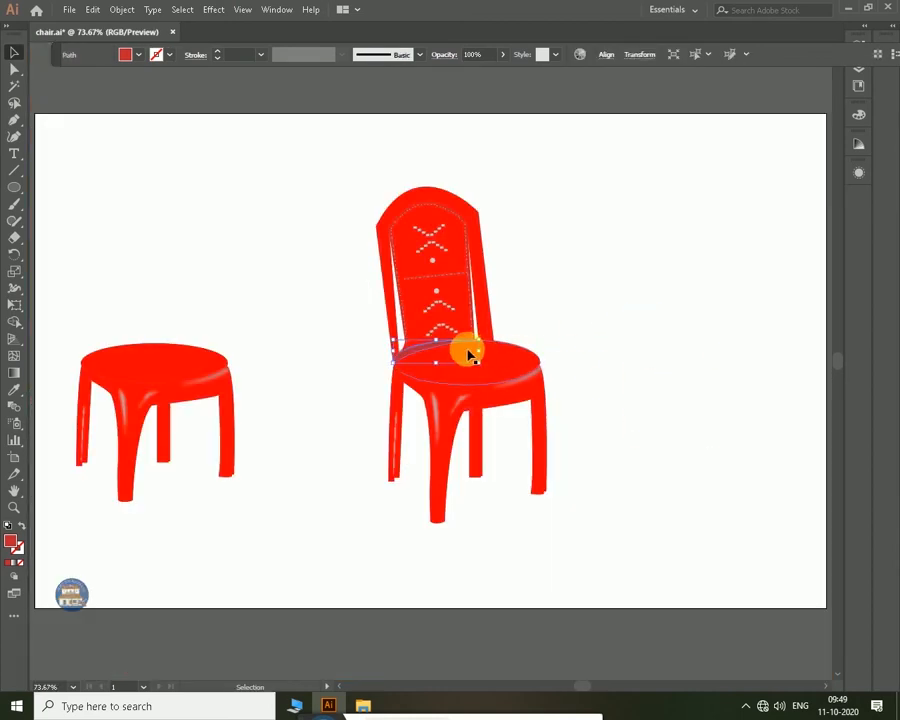
# Apply another, stronger Gaussian Blur to the crescent shadow to soften it further, and deselect it.
pyautogui.click(217, 10)
pyautogui.moveTo(290, 244)
pyautogui.click(402, 246)
pyautogui.click(520, 382)
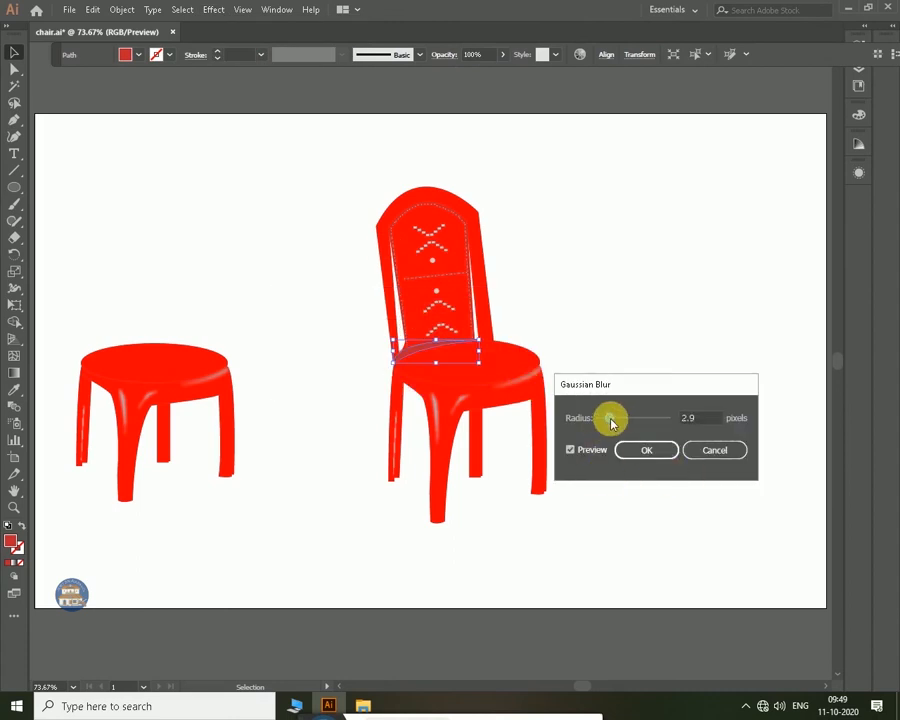
pyautogui.moveTo(613, 422); pyautogui.dragTo(622, 418)
pyautogui.click(634, 452)
pyautogui.click(636, 290)
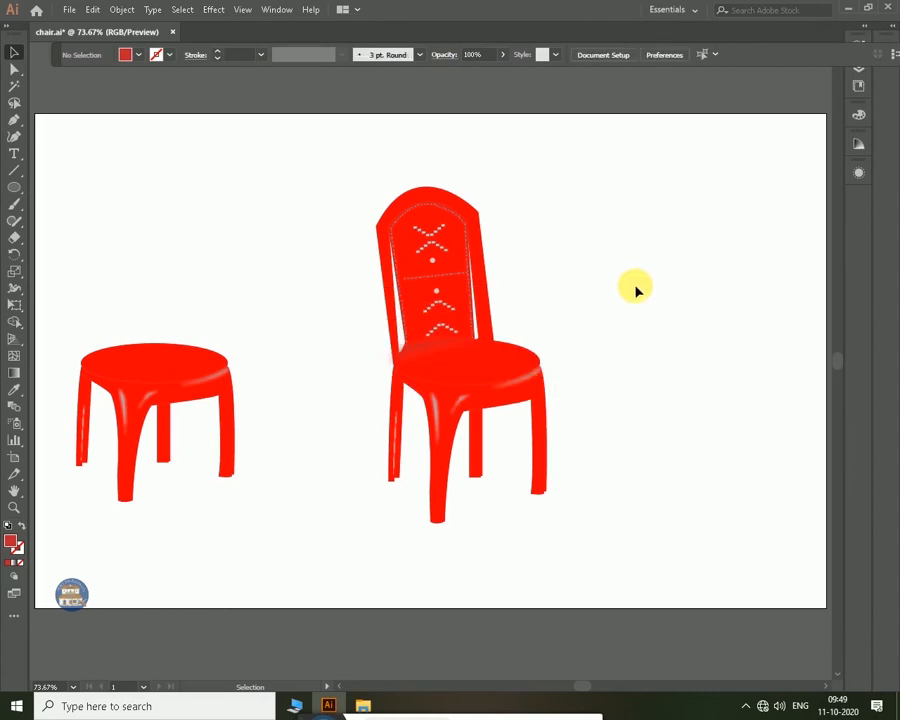
# Draw a small filler shape with the Pen tool in the gap between the panel's lower-right corner and the right post.
pyautogui.hotkey('ctrl', '+')
pyautogui.hotkey('ctrl', '+')
pyautogui.hotkey('ctrl', '+')
pyautogui.hotkey('ctrl', '+')
pyautogui.moveTo(492, 325); pyautogui.dragTo(301, 385)
pyautogui.press('p')
pyautogui.click(421, 317)
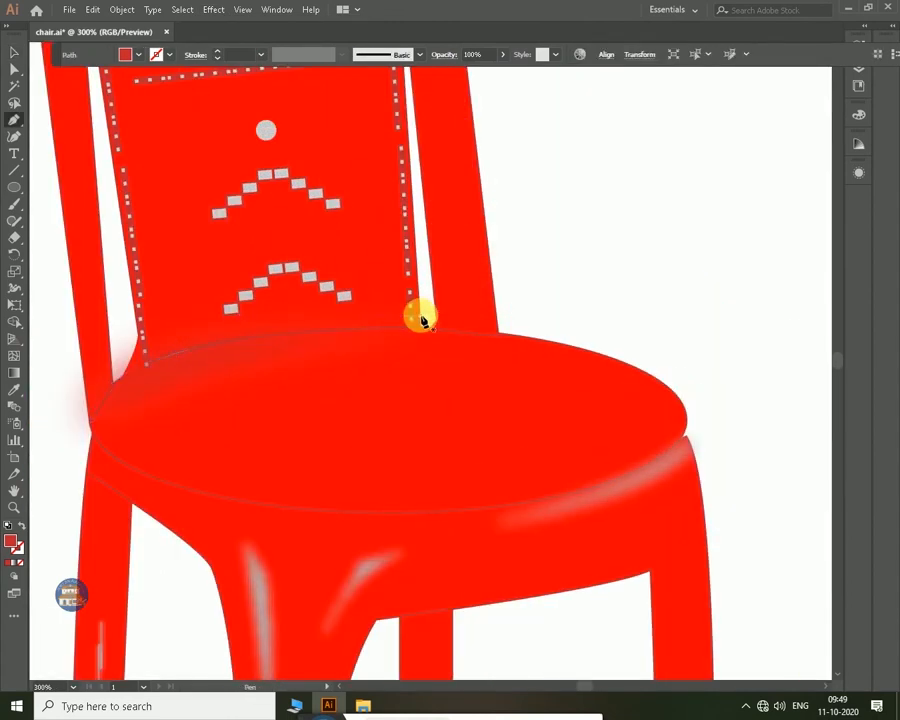
pyautogui.moveTo(444, 338); pyautogui.dragTo(421, 320)
pyautogui.click(427, 328)
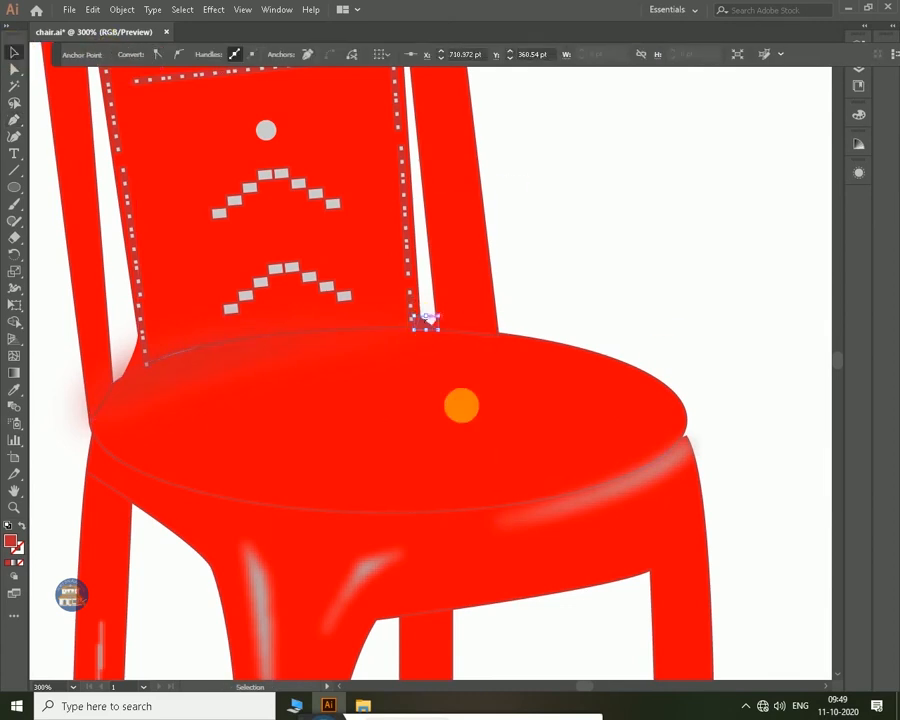
# Fill the small shape at the panel's lower-right corner with bright red and deselect it.
pyautogui.click(139, 55)
pyautogui.click(58, 79)
pyautogui.click(590, 281)
pyautogui.click(654, 268)
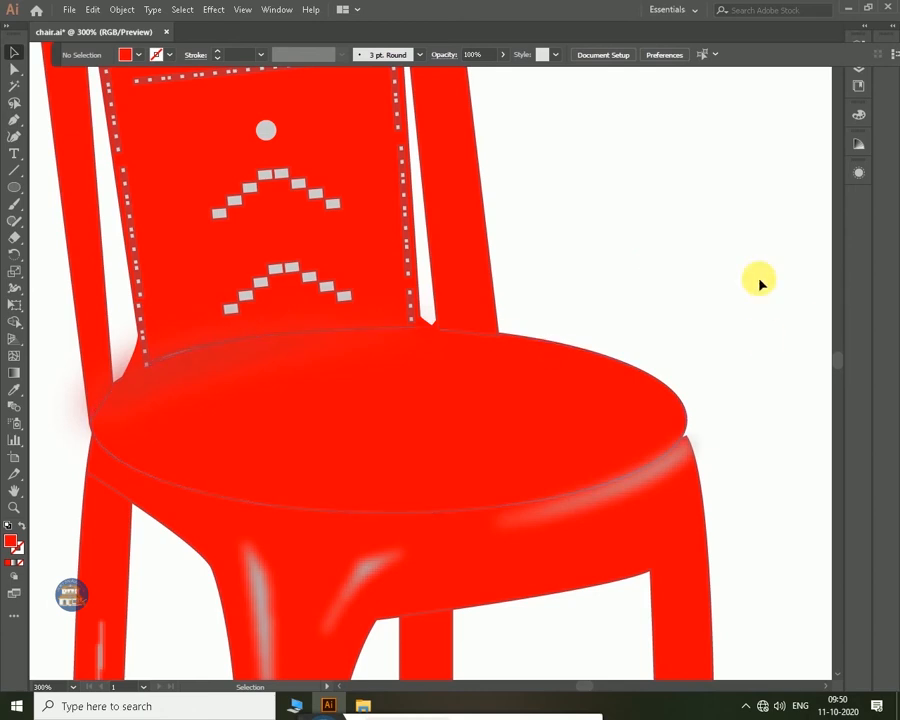
# Shift the grey highlight under the seat's right rim slightly up so it sits against the rim, and deselect it.
pyautogui.moveTo(737, 333); pyautogui.dragTo(641, 135)
pyautogui.click(595, 246)
pyautogui.keyDown('shift'); pyautogui.click(590, 240); pyautogui.keyUp('shift')
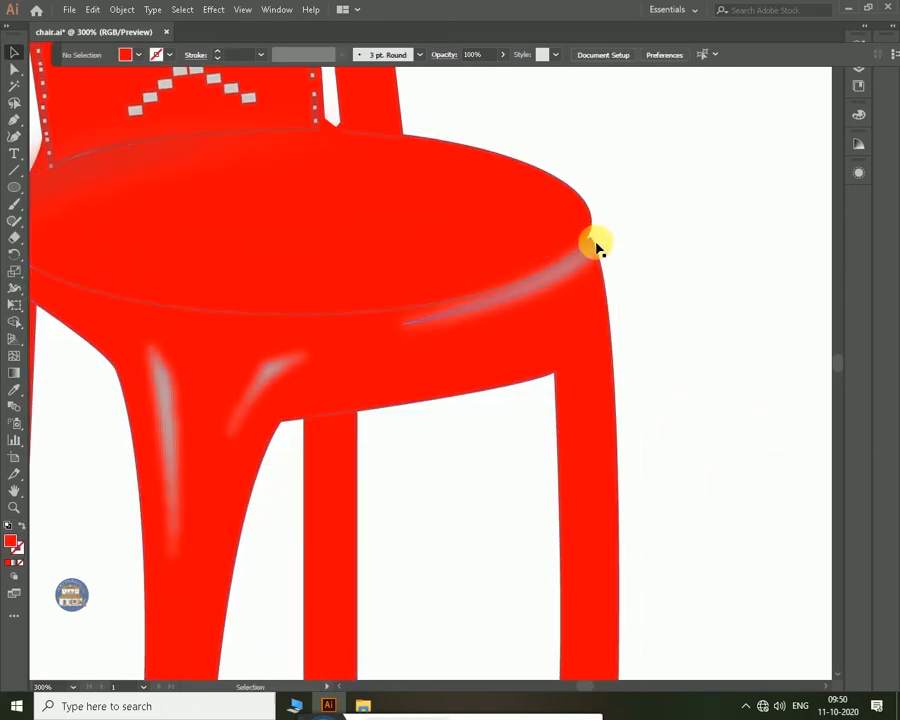
pyautogui.moveTo(591, 241); pyautogui.dragTo(591, 237)
pyautogui.click(610, 262)
pyautogui.click(603, 277)
pyautogui.click(608, 254)
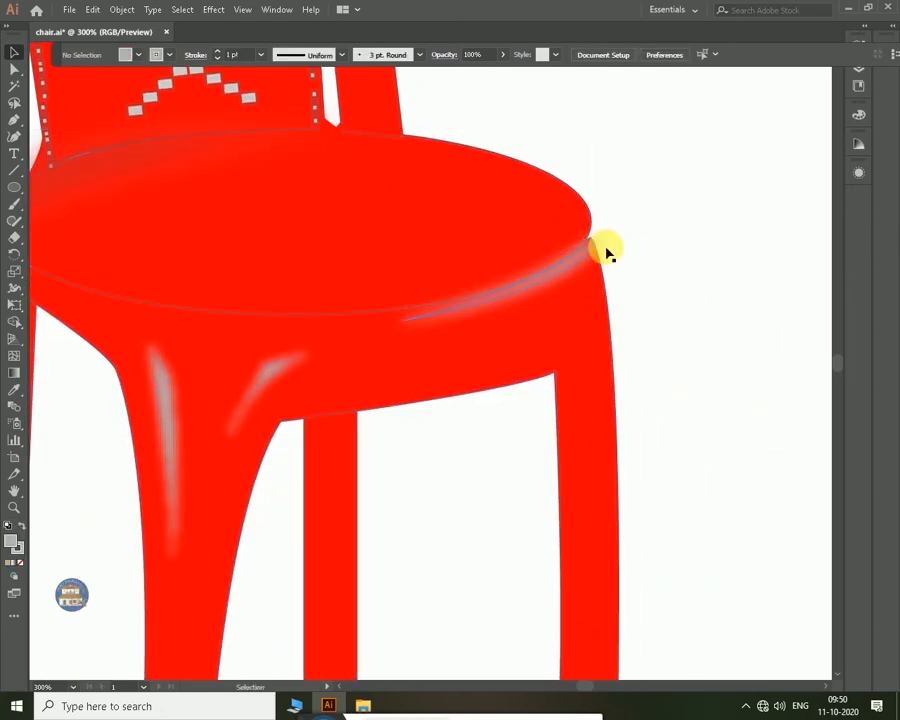
# Draw a closed crescent band with the Pen tool under the seat's right rim, tapering toward the middle of the seat's front edge.
pyautogui.press('p')
pyautogui.click(591, 223)
pyautogui.click(600, 260)
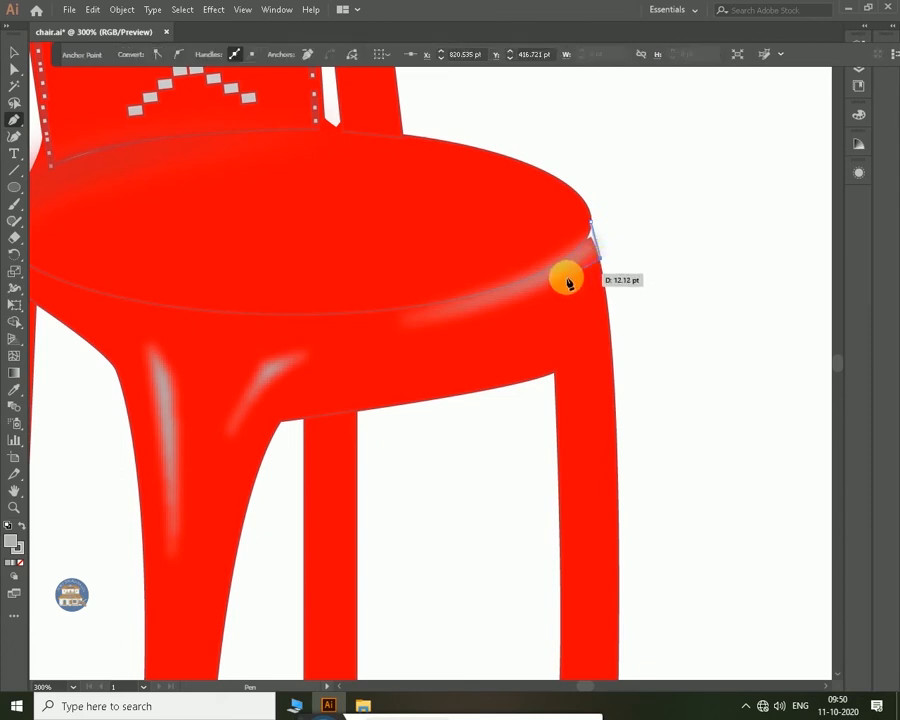
pyautogui.moveTo(400, 335); pyautogui.dragTo(252, 306)
pyautogui.click(267, 314)
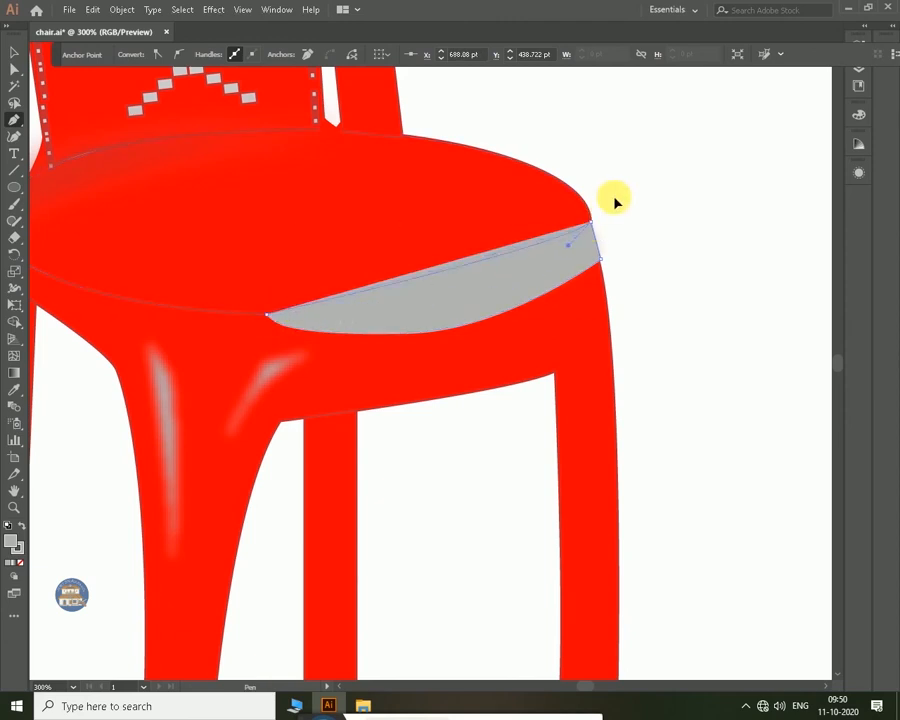
pyautogui.moveTo(592, 221); pyautogui.dragTo(661, 338)
pyautogui.hotkey('ctrl', '0')
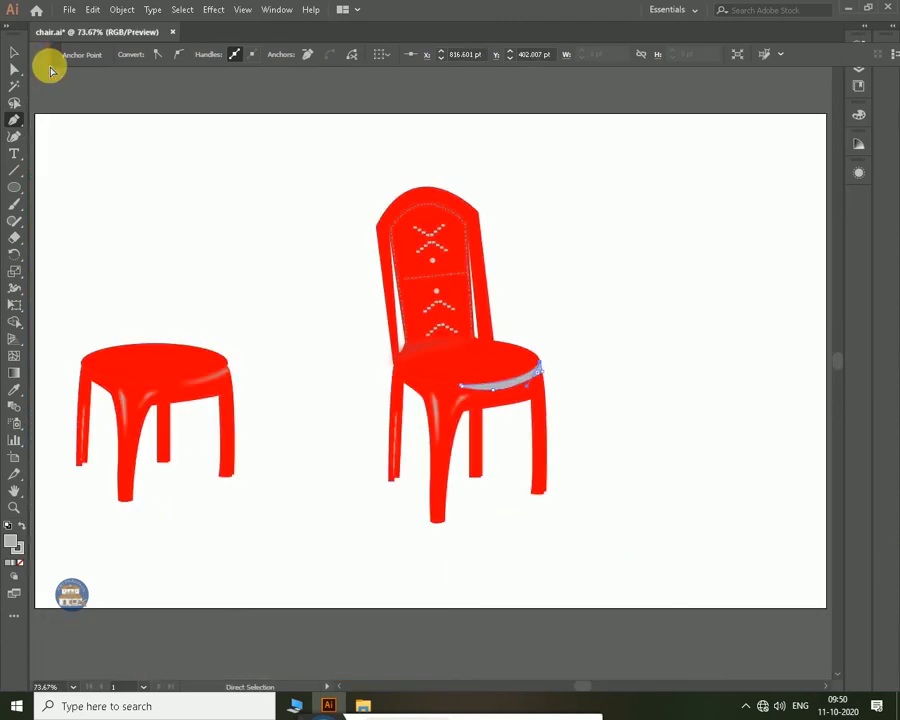
pyautogui.click(15, 52)
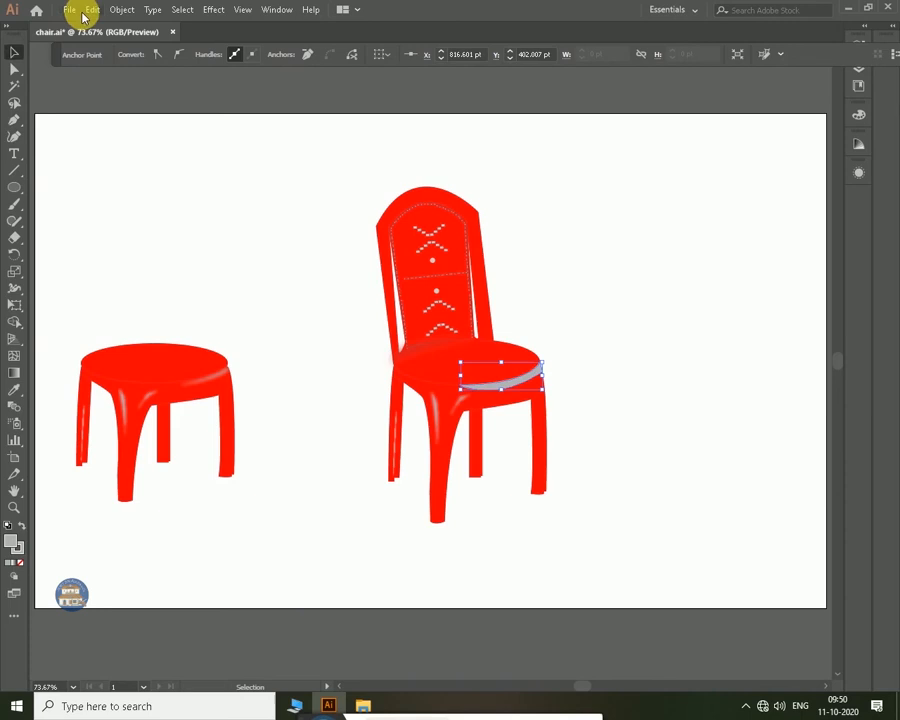
# Fill the crescent band under the right rim with dark red, soften it with a 3.4-pixel Gaussian Blur, and deselect it.
pyautogui.click(505, 375)
pyautogui.click(156, 54)
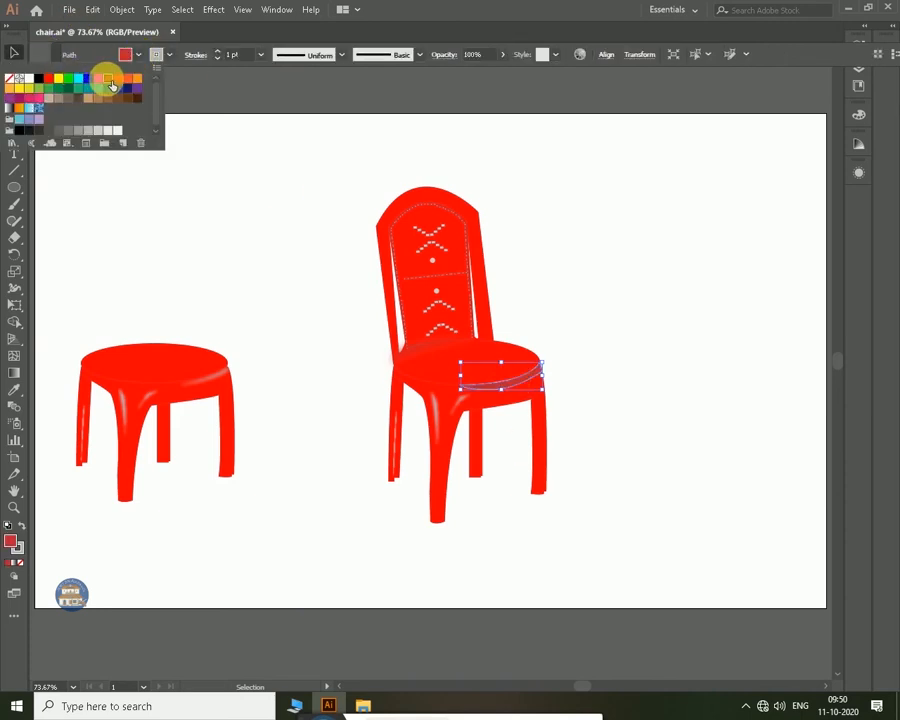
pyautogui.click(214, 10)
pyautogui.click(250, 34)
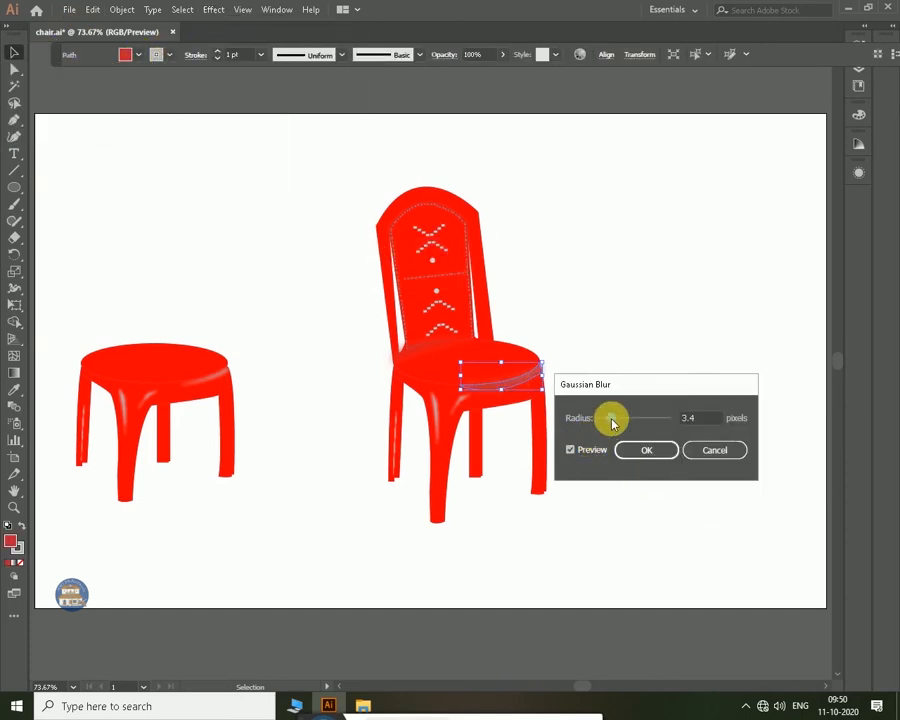
pyautogui.click(638, 448)
pyautogui.click(640, 466)
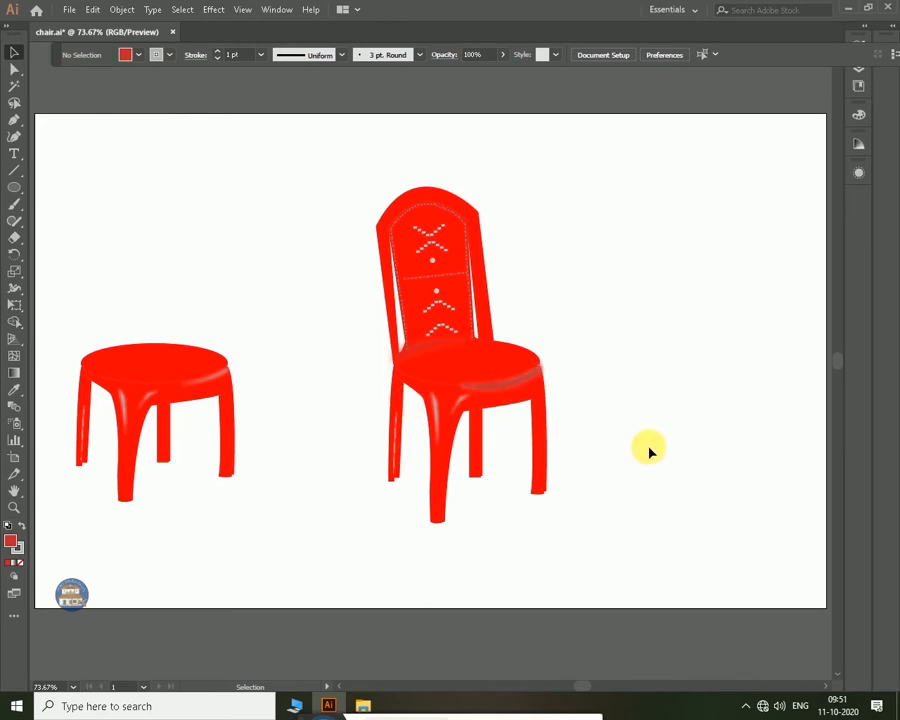
pyautogui.hotkey('ctrl', '=')
pyautogui.hotkey('ctrl', '=')
pyautogui.hotkey('ctrl', '=')
pyautogui.hotkey('ctrl', '=')
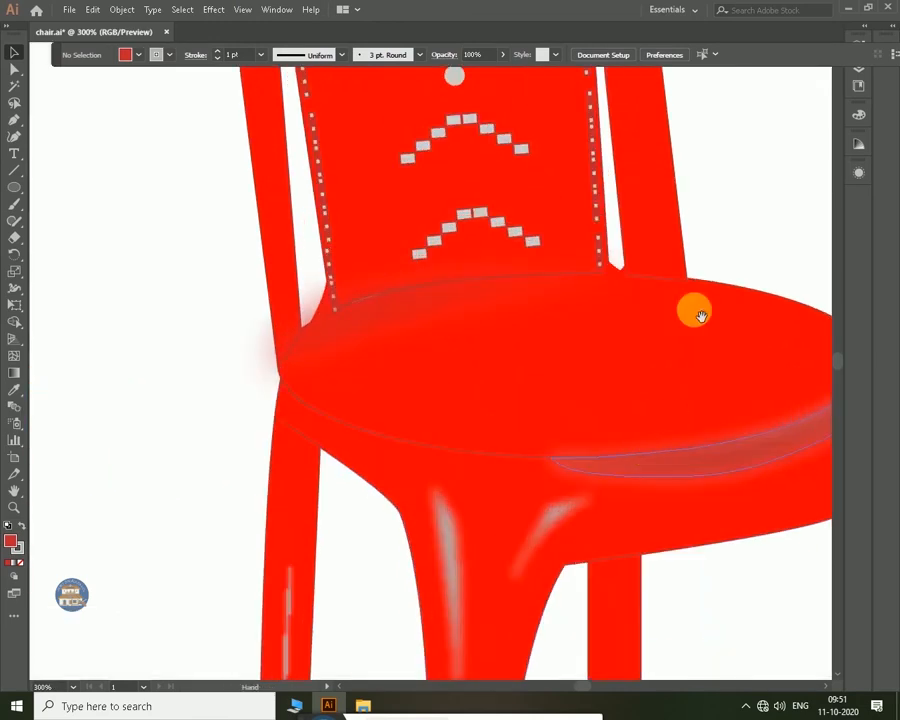
pyautogui.moveTo(695, 311); pyautogui.dragTo(427, 632)
pyautogui.click(375, 592)
pyautogui.keyDown('shift'); pyautogui.click(411, 607); pyautogui.keyUp('shift')
pyautogui.keyDown('ctrl'); pyautogui.click(442, 632); pyautogui.keyUp('ctrl')
pyautogui.hotkey('ctrl', 'z')
pyautogui.hotkey('ctrl', 'z')
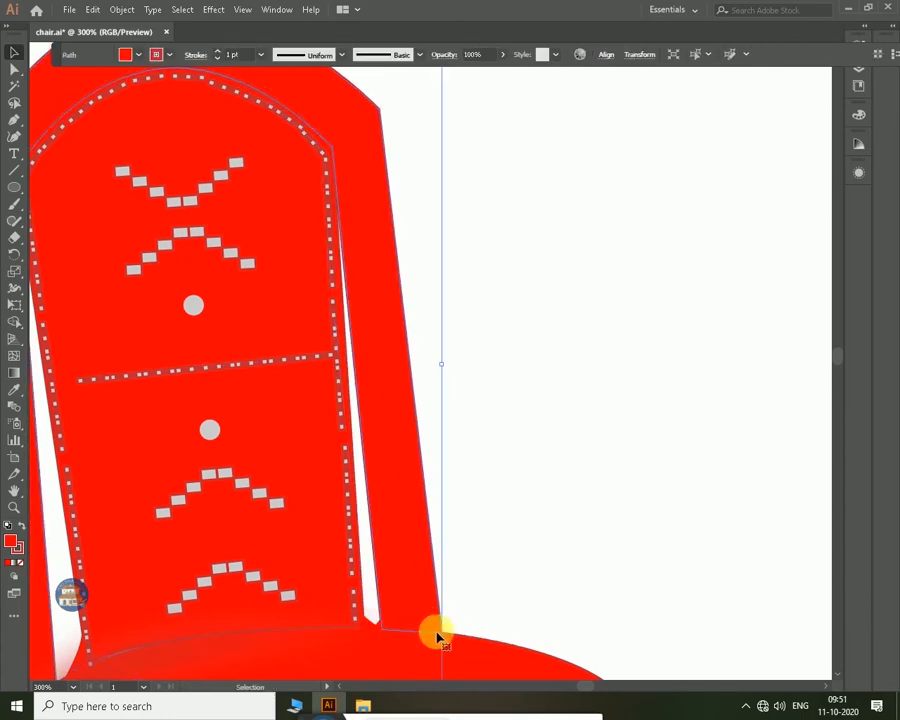
# Curve the outer edge of the right backrest post with the Pen tool so it flares into the seat, and deselect it.
pyautogui.press('p')
pyautogui.moveTo(444, 635); pyautogui.dragTo(452, 631)
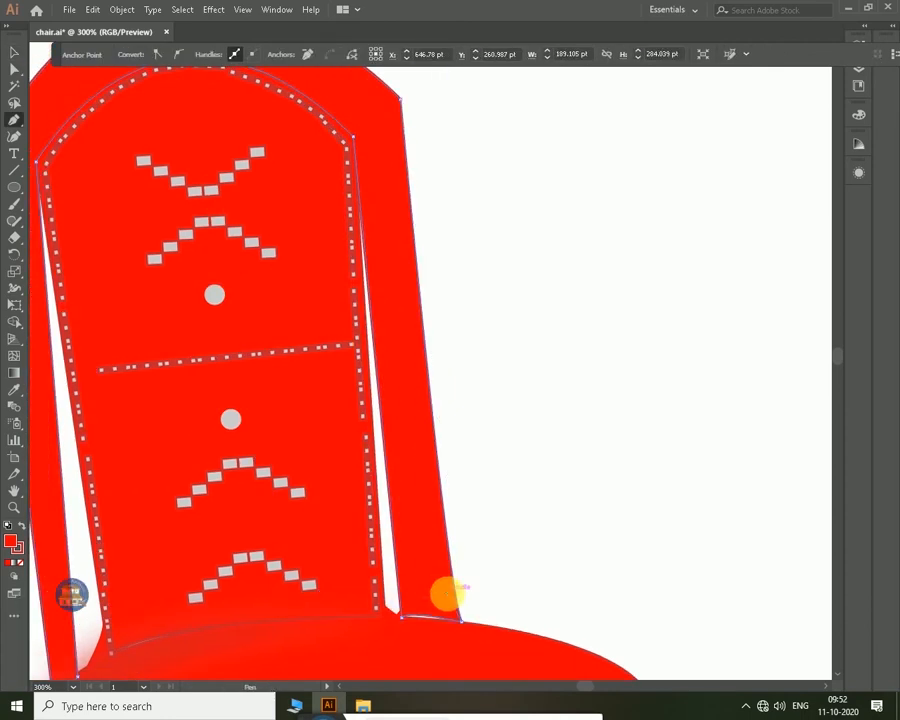
pyautogui.moveTo(446, 594); pyautogui.dragTo(421, 595)
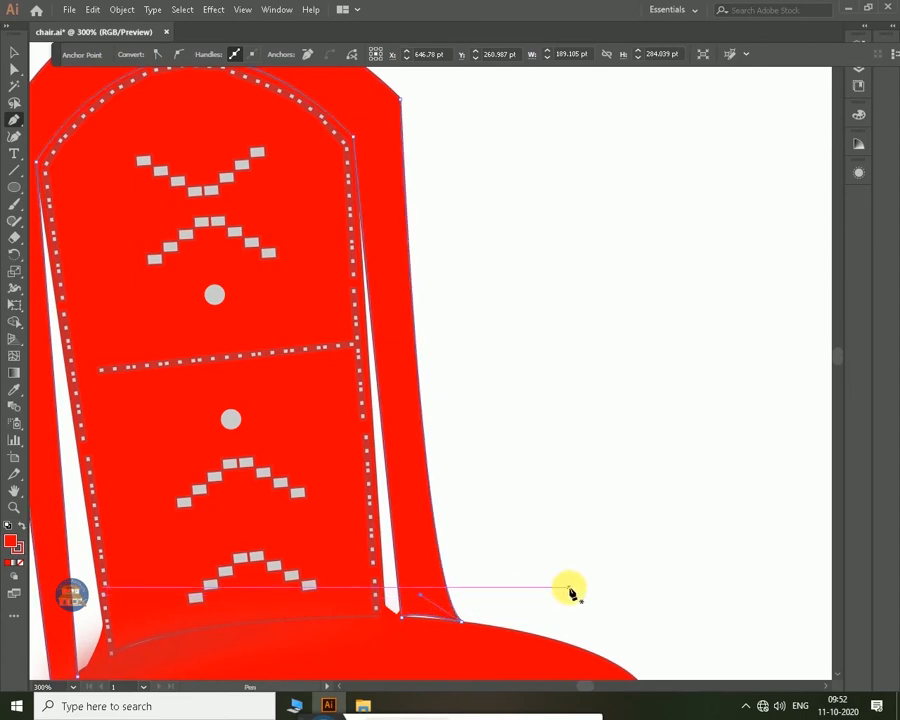
pyautogui.hotkey('ctrl', '0')
pyautogui.click(12, 48)
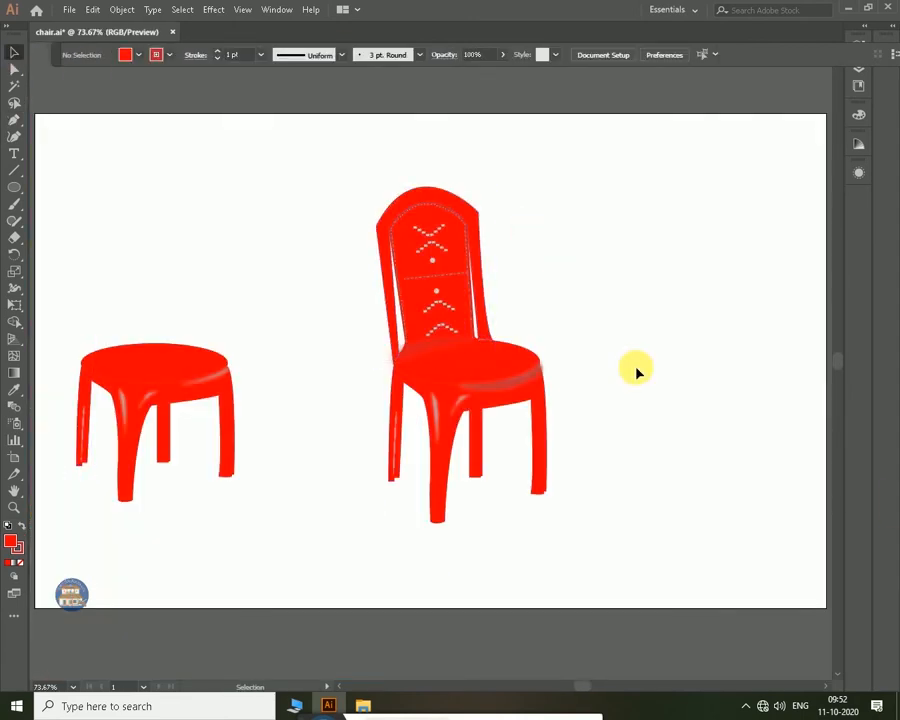
# Draw a narrow closed filler shape with the Pen tool from the seat's right edge down along the right leg's outer edge.
pyautogui.click(526, 378)
pyautogui.scroll(5, 526, 378)
pyautogui.moveTo(608, 411); pyautogui.dragTo(284, 468)
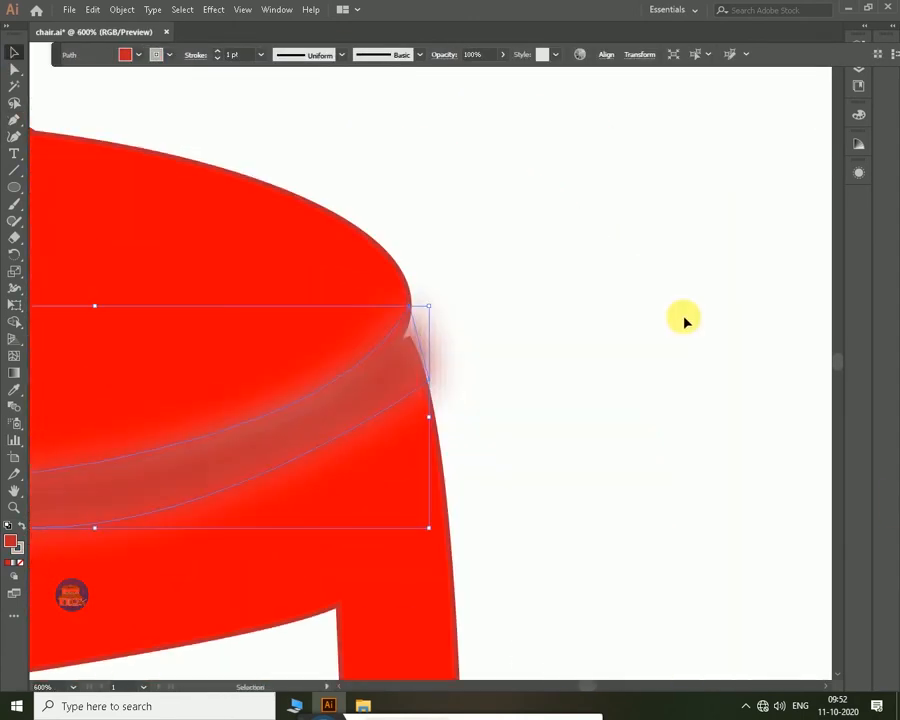
pyautogui.click(683, 319)
pyautogui.press('p')
pyautogui.click(408, 297)
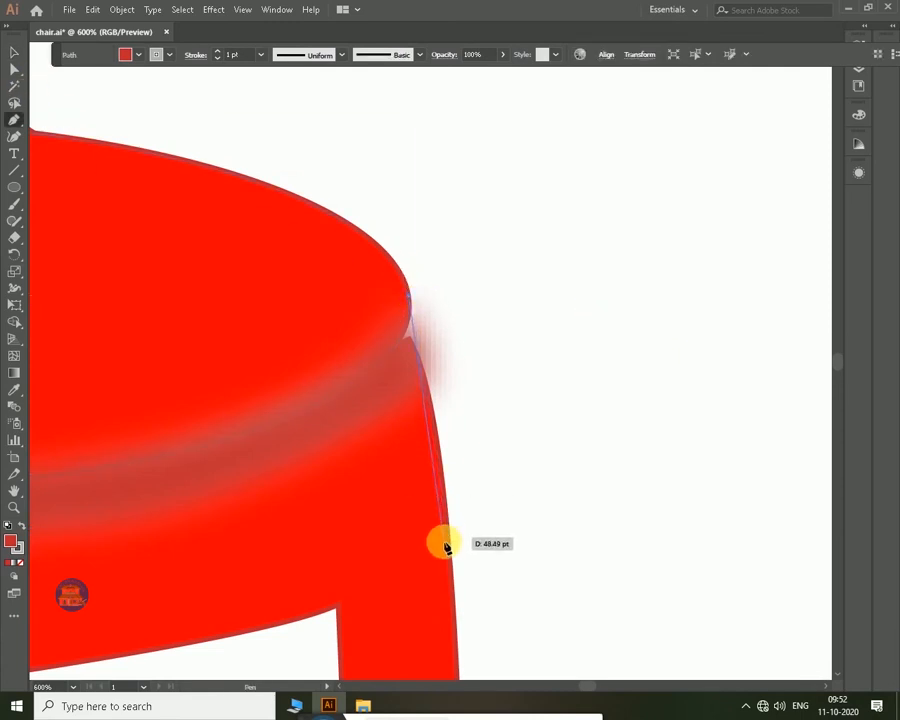
pyautogui.moveTo(447, 545); pyautogui.dragTo(442, 634)
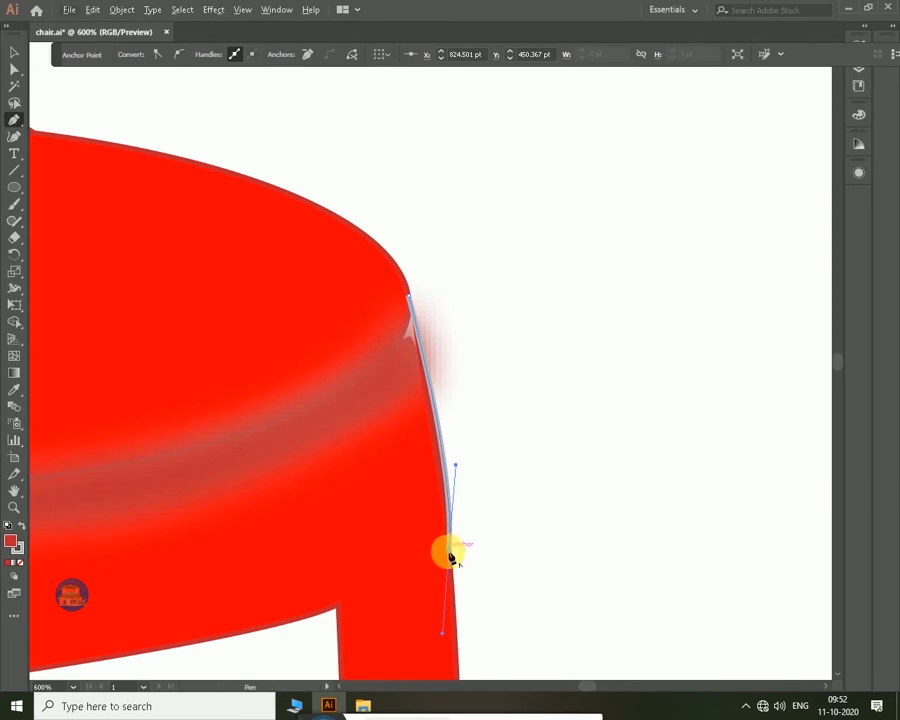
pyautogui.moveTo(400, 345); pyautogui.dragTo(381, 325)
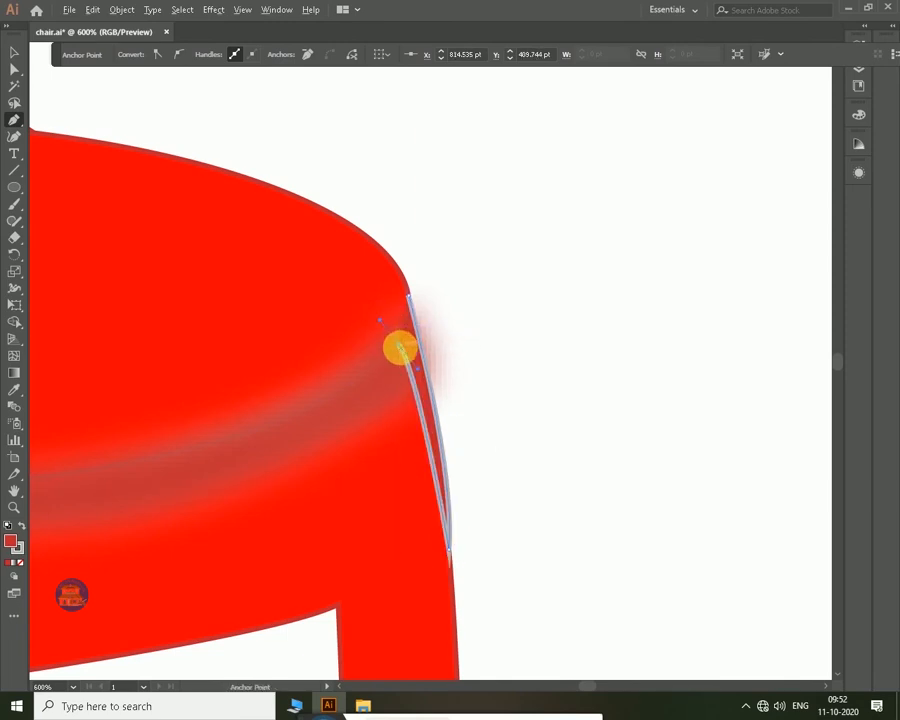
pyautogui.click(406, 301)
pyautogui.moveTo(404, 262); pyautogui.dragTo(403, 261)
pyautogui.click(14, 52)
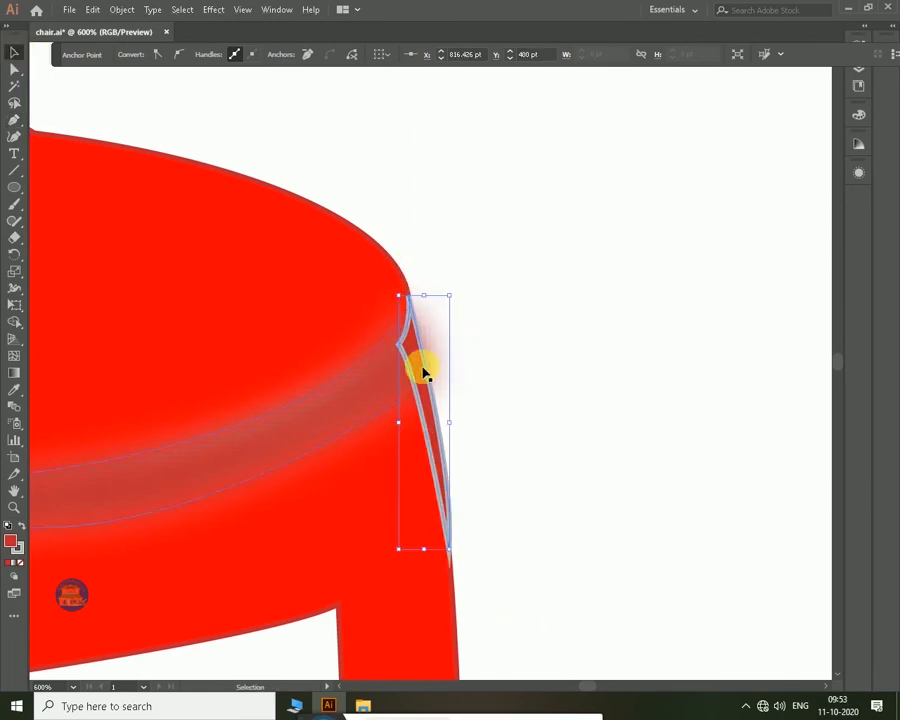
# Remove the outline from the filler shape at the seat's right edge and deselect it.
pyautogui.click(423, 367)
pyautogui.click(170, 55)
pyautogui.click(28, 83)
pyautogui.click(152, 54)
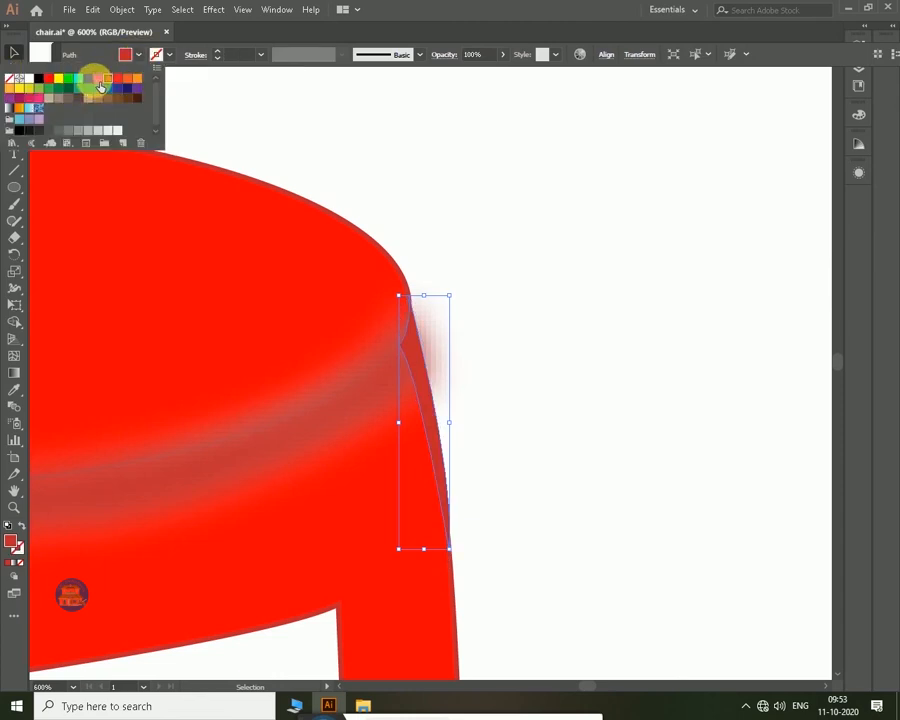
pyautogui.click(573, 436)
pyautogui.click(573, 436)
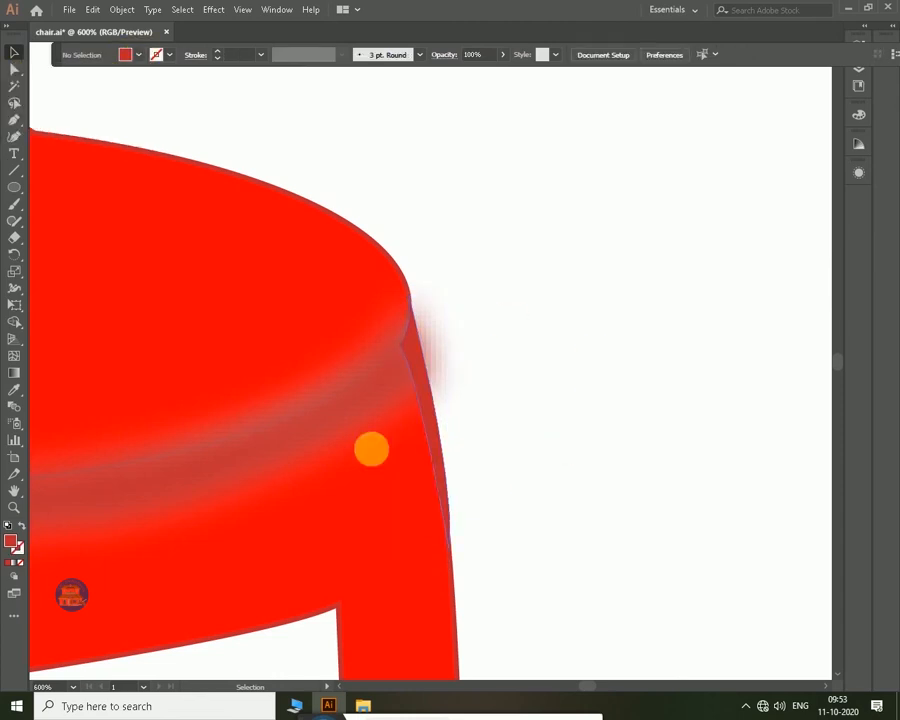
# Move the blurred dark red band under the right rim slightly down and inward, and deselect it.
pyautogui.click(358, 432)
pyautogui.moveTo(403, 478); pyautogui.dragTo(623, 338)
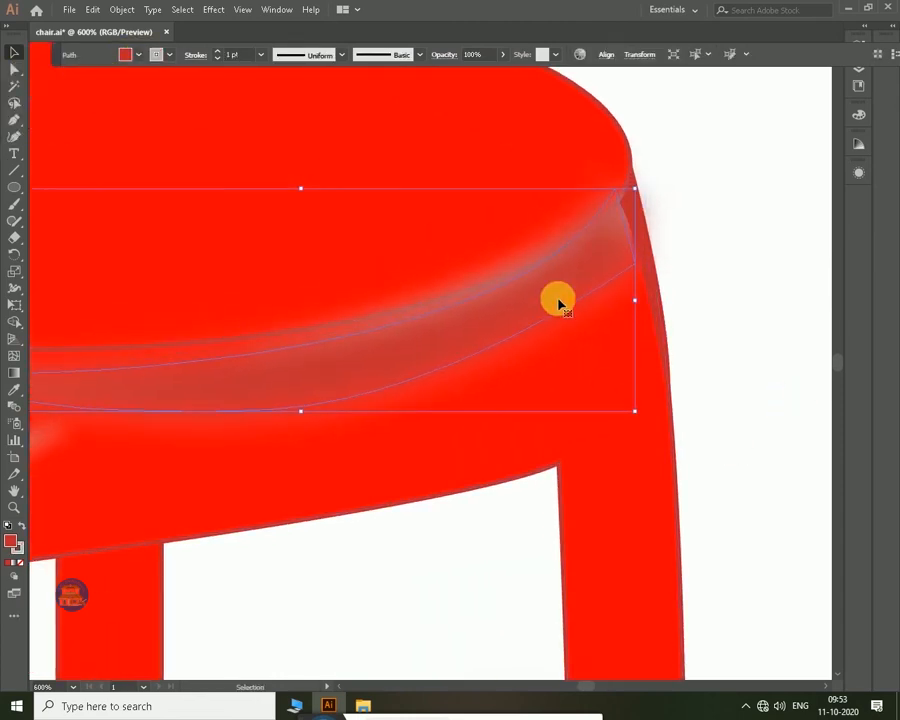
pyautogui.click(738, 300)
pyautogui.hotkey('ctrl', '0')
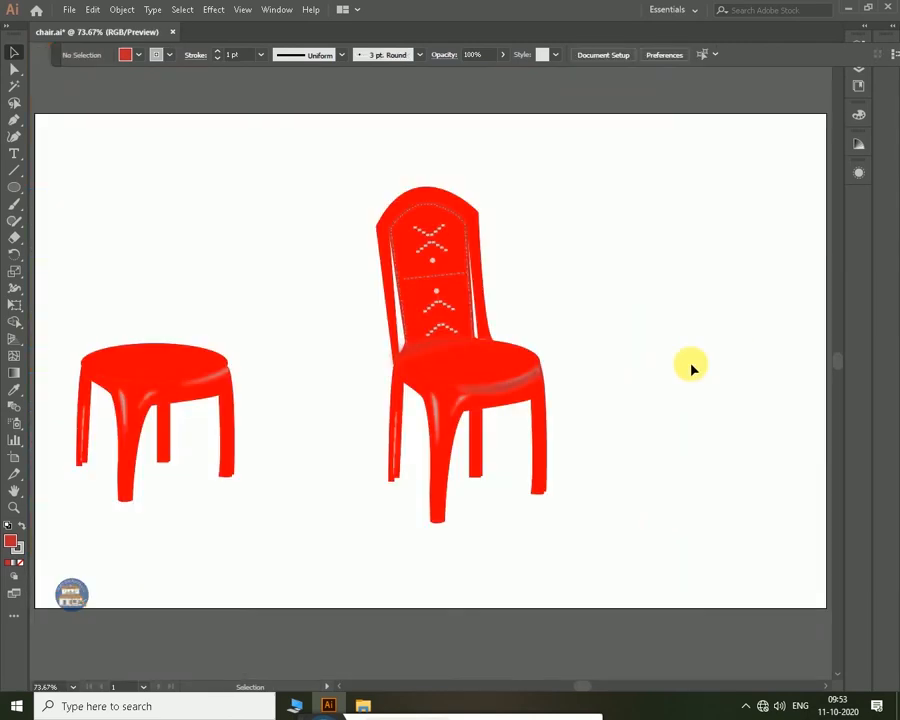
# Draw a long, narrow closed shadow shape with the Pen tool along the inner edge of the right leg, starting just below the seat.
pyautogui.press('p')
pyautogui.moveTo(530, 400); pyautogui.dragTo(532, 455)
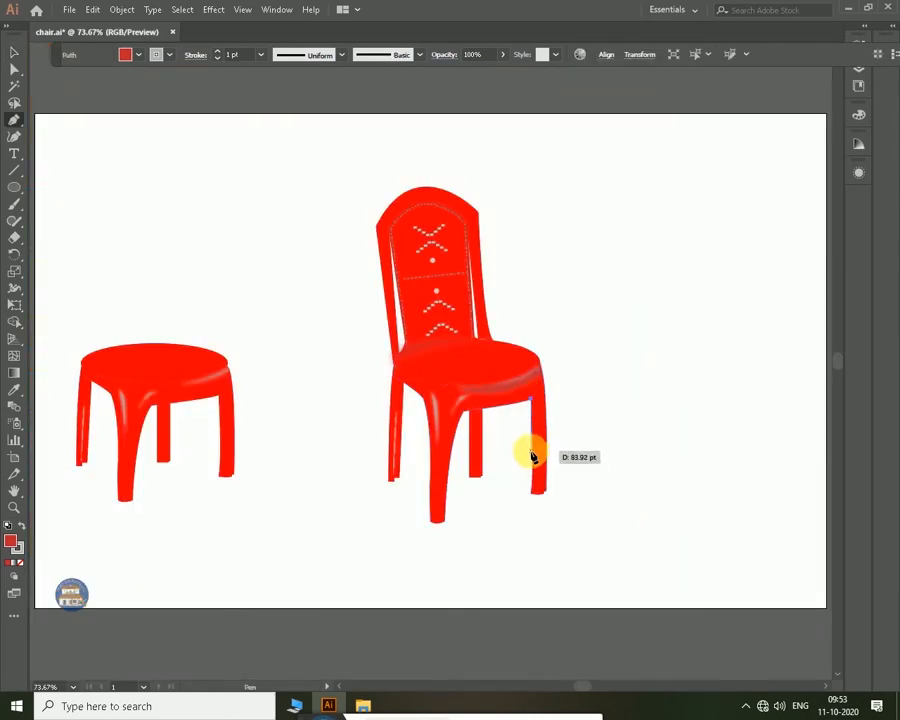
pyautogui.click(532, 466)
pyautogui.moveTo(535, 399); pyautogui.dragTo(532, 384)
pyautogui.hotkey('ctrl', '+')
pyautogui.hotkey('ctrl', '+')
pyautogui.hotkey('ctrl', '+')
pyautogui.hotkey('ctrl', '+')
pyautogui.hotkey('ctrl', '+')
pyautogui.hotkey('ctrl', '+')
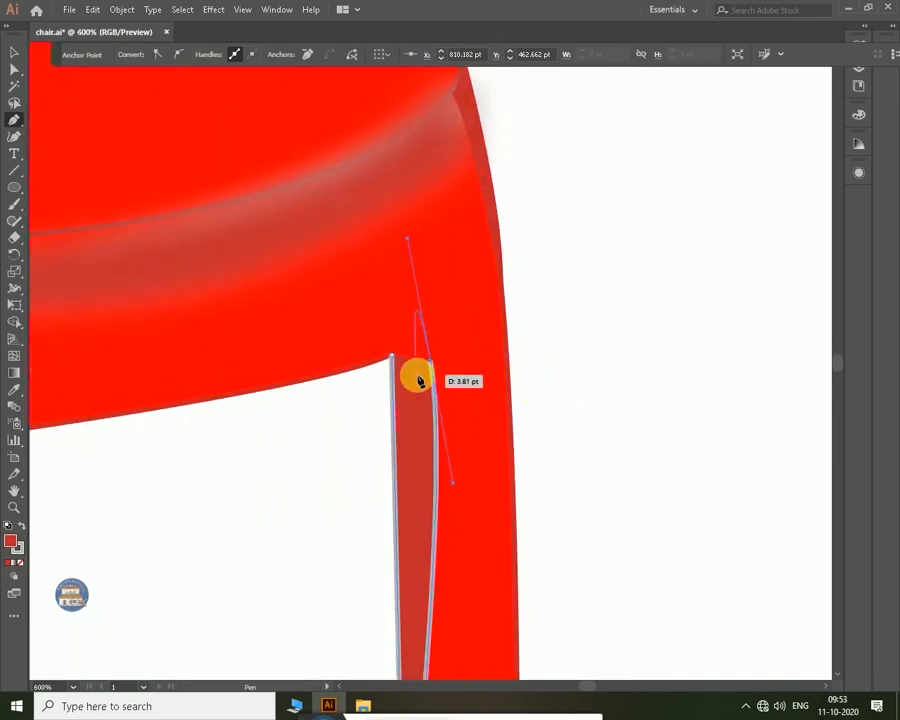
pyautogui.moveTo(419, 381); pyautogui.dragTo(382, 368)
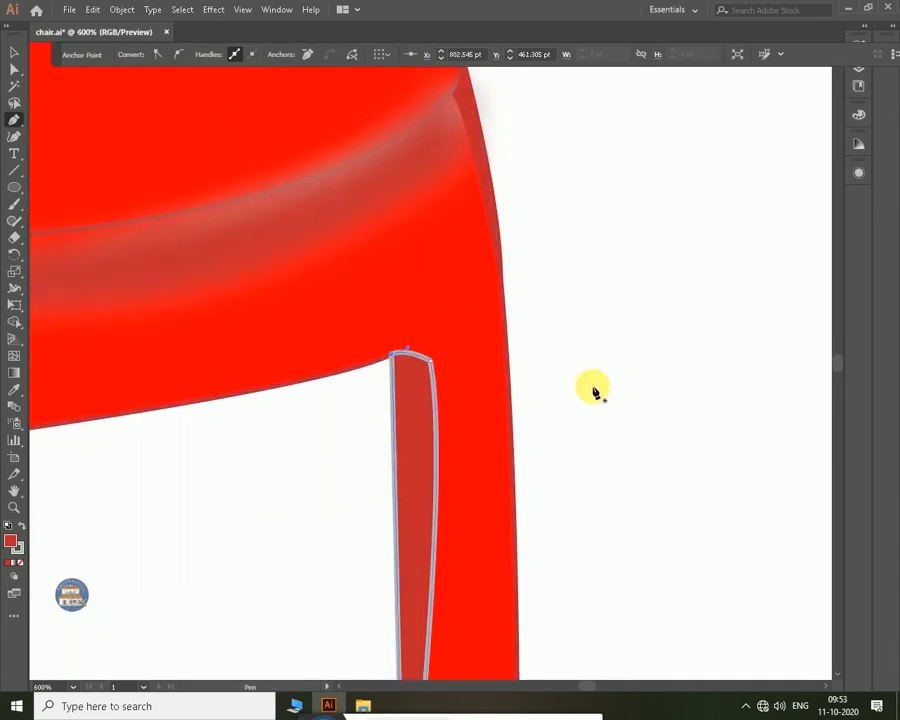
# Remove the outline from the shadow shape on the right leg's inner edge.
pyautogui.click(14, 52)
pyautogui.click(402, 404)
pyautogui.click(158, 58)
pyautogui.click(26, 80)
# Try several progressively darker grey fills on the right leg's shadow shape.
pyautogui.click(138, 57)
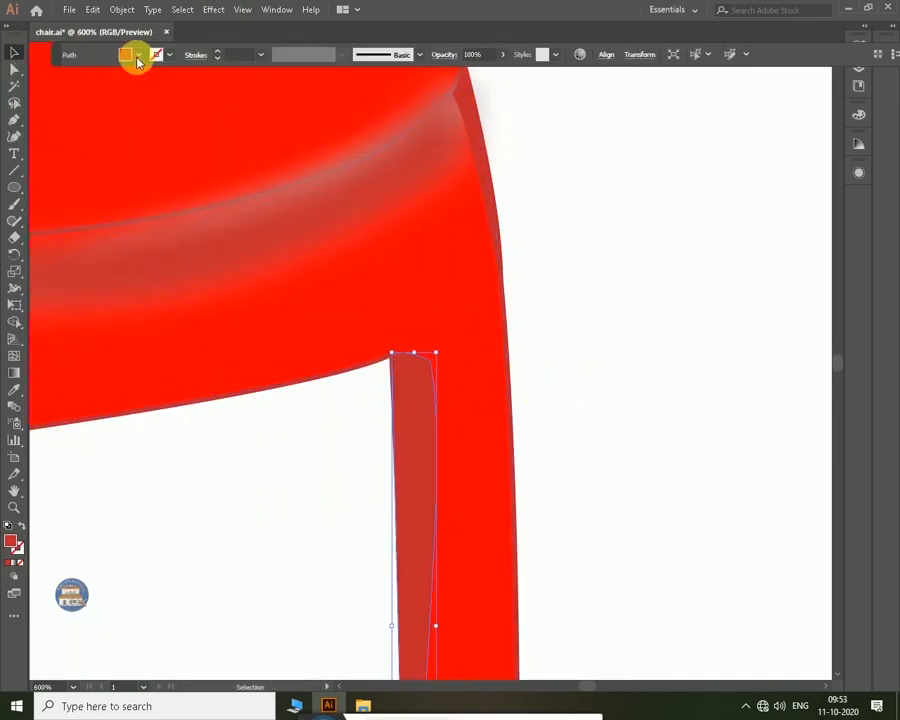
pyautogui.click(138, 57)
pyautogui.click(74, 131)
pyautogui.click(58, 131)
pyautogui.click(50, 131)
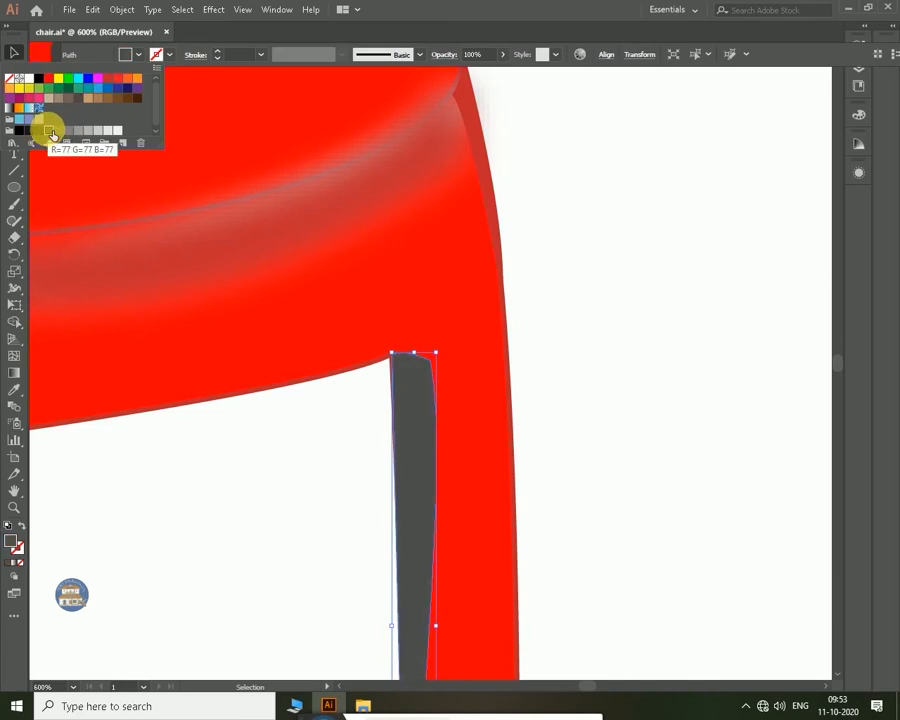
pyautogui.click(42, 131)
pyautogui.press('Escape')
# Fill the right leg's shadow shape with the dark grey swatch R=77 G=77 B=77.
pyautogui.hotkey('ctrl', '=')
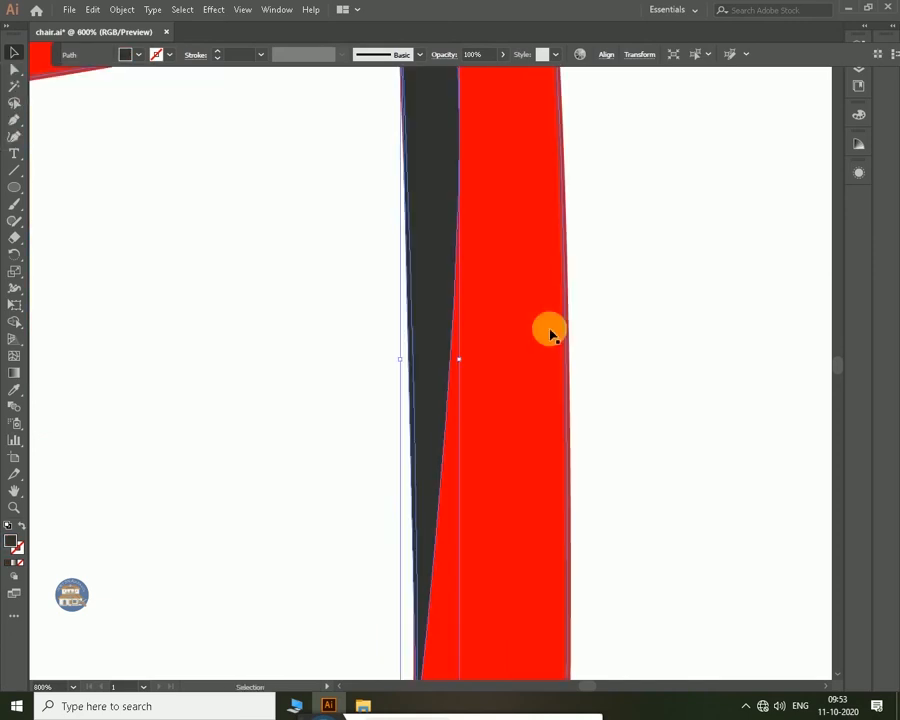
pyautogui.hotkey('ctrl', '-')
pyautogui.hotkey('ctrl', '-')
pyautogui.hotkey('ctrl', '-')
pyautogui.hotkey('ctrl', '-')
pyautogui.hotkey('ctrl', '-')
pyautogui.hotkey('ctrl', '-')
pyautogui.hotkey('ctrl', '-')
pyautogui.hotkey('ctrl', '-')
pyautogui.hotkey('ctrl', '=')
pyautogui.hotkey('ctrl', '=')
pyautogui.hotkey('ctrl', '=')
pyautogui.hotkey('ctrl', '=')
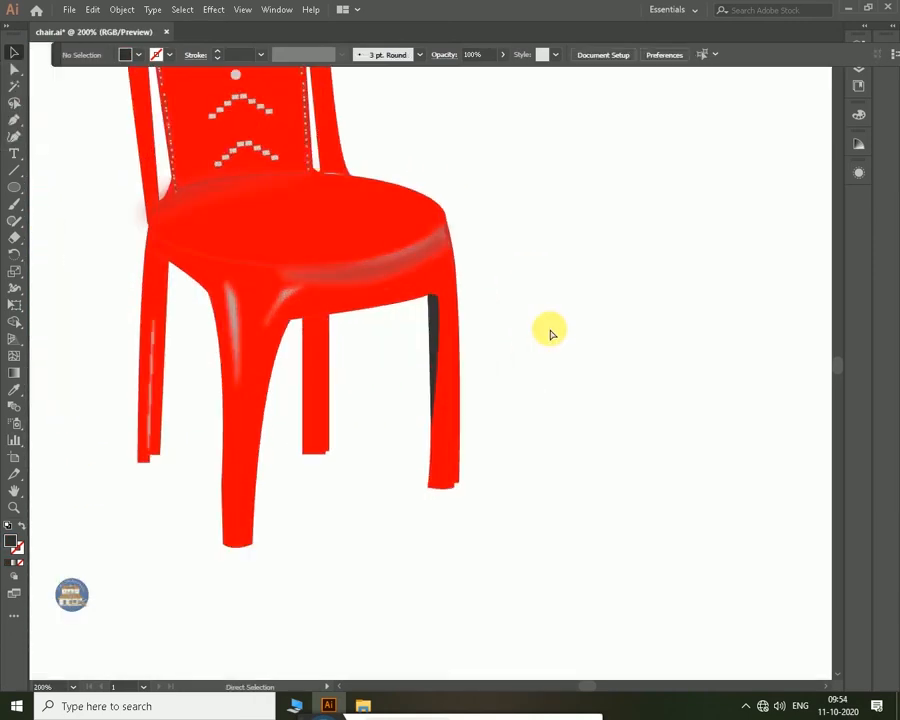
pyautogui.click(438, 323)
pyautogui.click(137, 55)
pyautogui.click(84, 133)
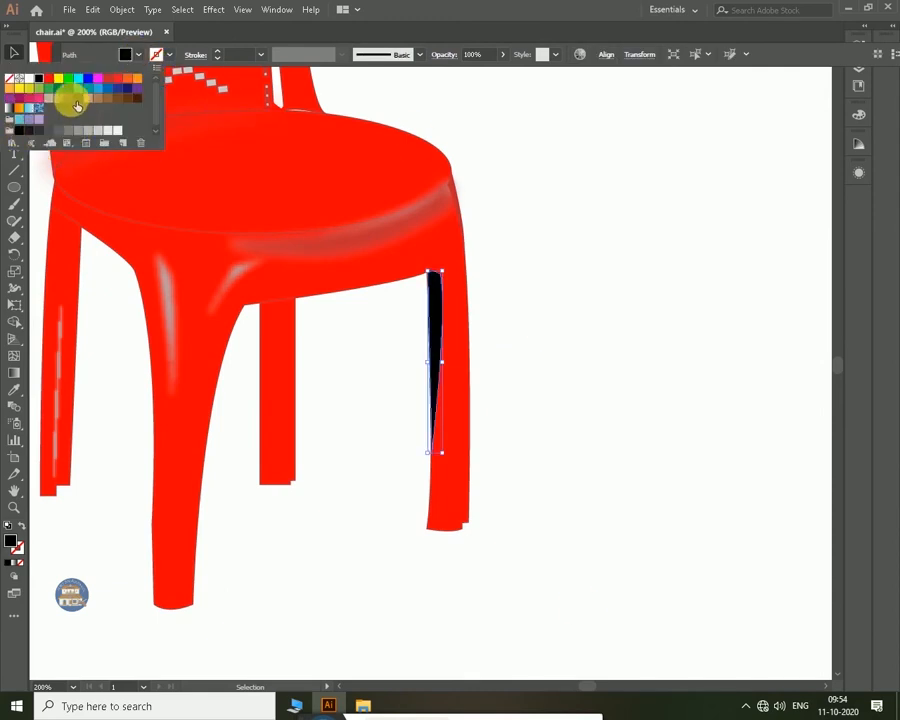
pyautogui.click(88, 97)
pyautogui.click(49, 131)
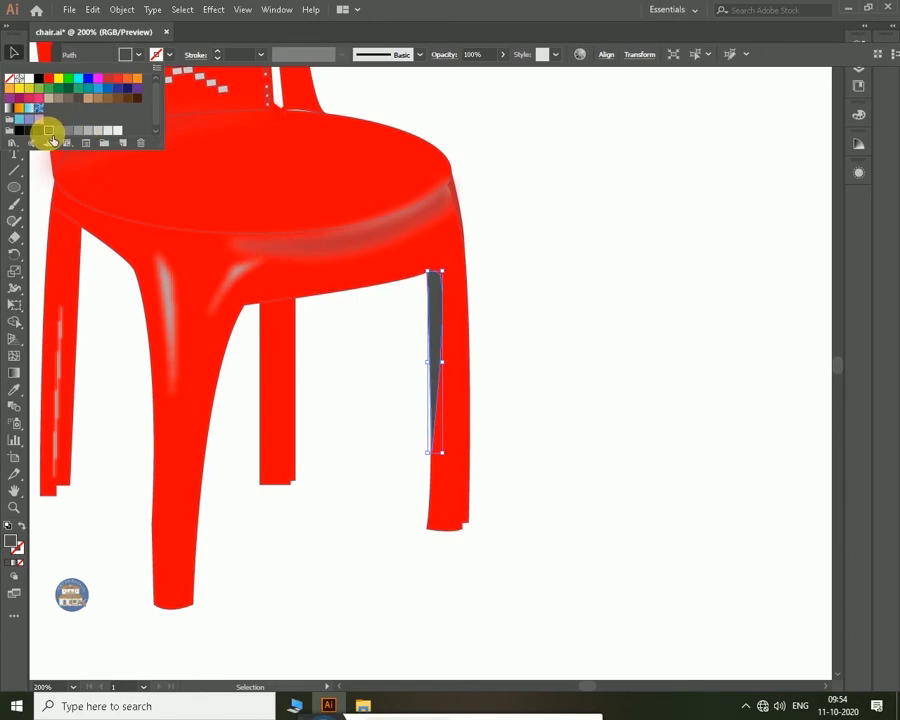
# Apply a 3.4-pixel Gaussian Blur to the right leg's dark grey shadow shape and deselect it.
pyautogui.click(224, 12)
pyautogui.click(410, 241)
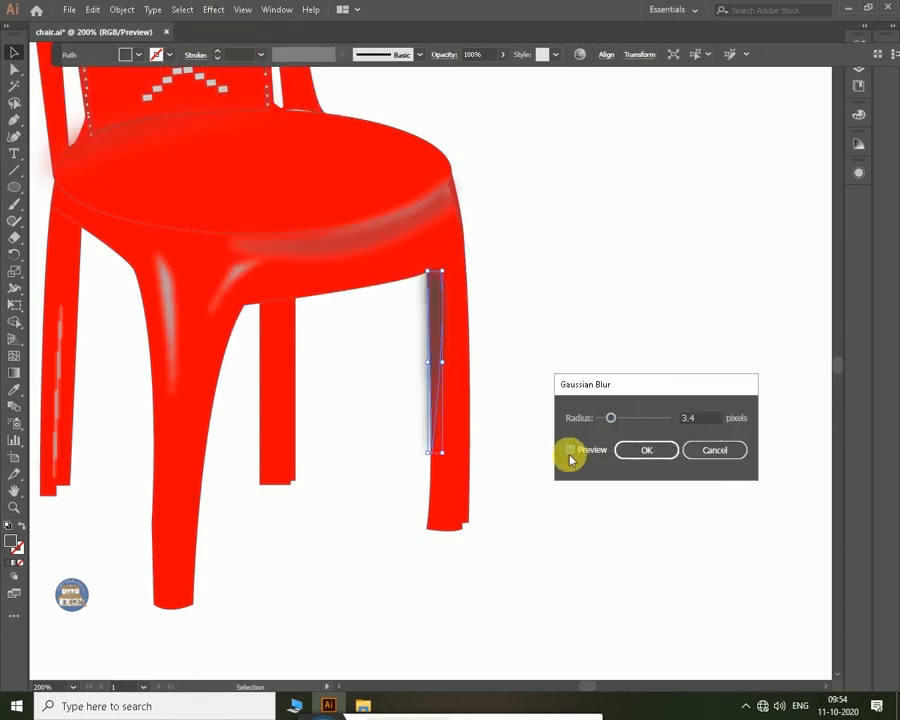
pyautogui.click(620, 450)
pyautogui.click(620, 452)
pyautogui.hotkey('ctrl', '0')
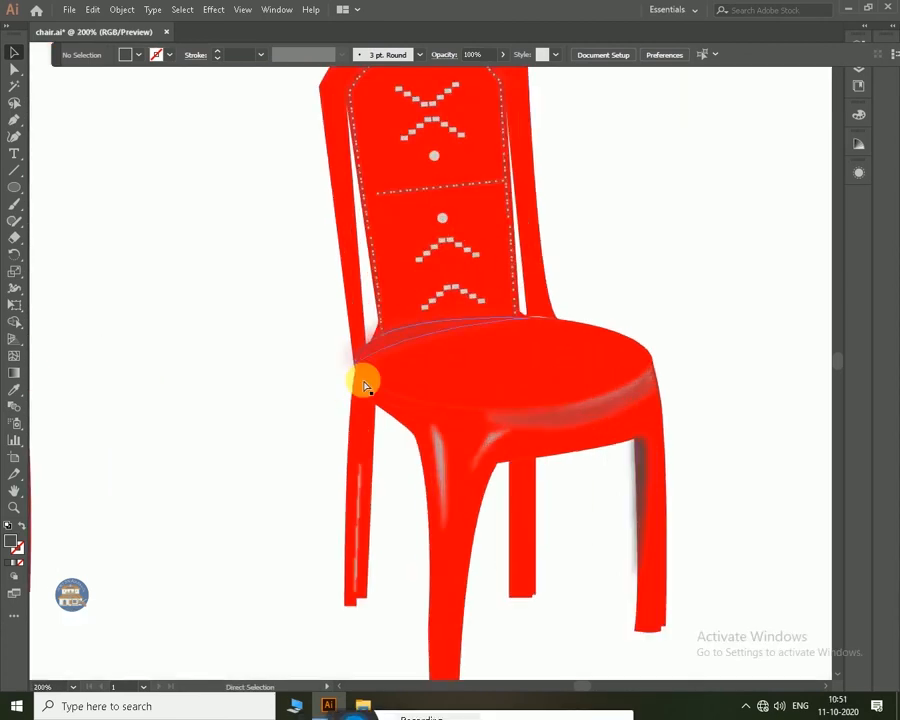
# Draw a closed filler shape with a curved lower edge between the chair's left rear leg and the seat apron.
pyautogui.hotkey('ctrl', '+')
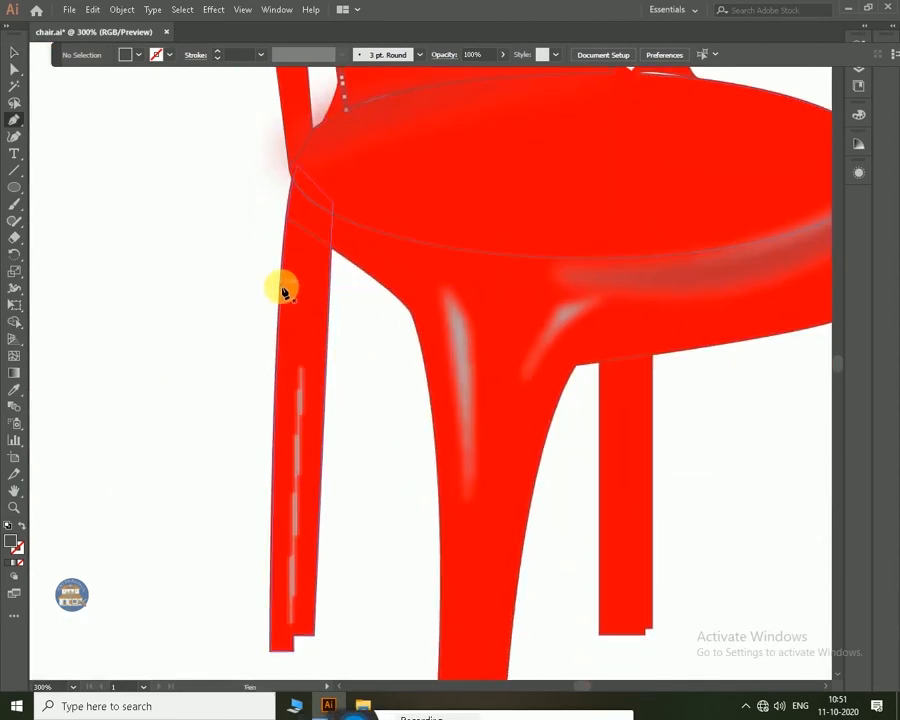
pyautogui.click(282, 274)
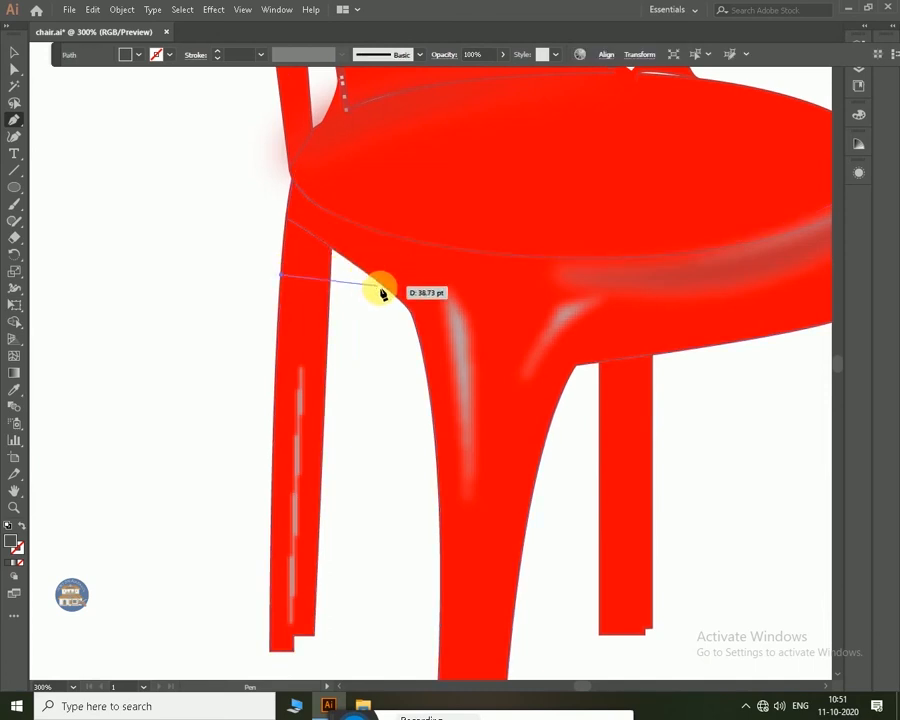
pyautogui.moveTo(390, 290); pyautogui.dragTo(431, 319)
pyautogui.click(390, 290)
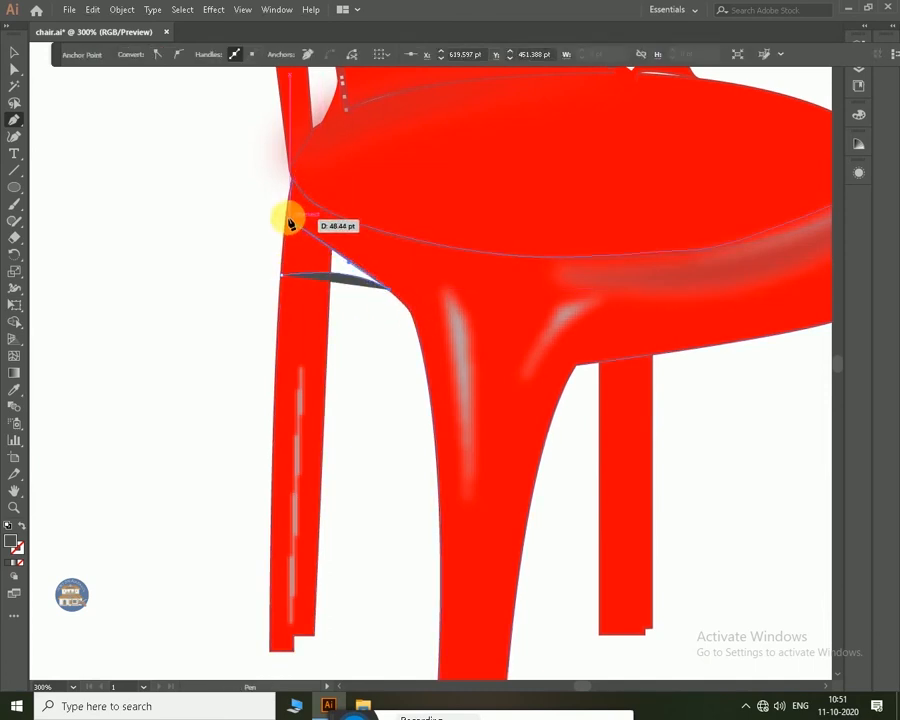
pyautogui.click(286, 218)
pyautogui.click(282, 275)
# Give the filler shape at the left rear leg joint a red fill and red outline, and deselect it.
pyautogui.click(14, 52)
pyautogui.click(335, 261)
pyautogui.click(139, 54)
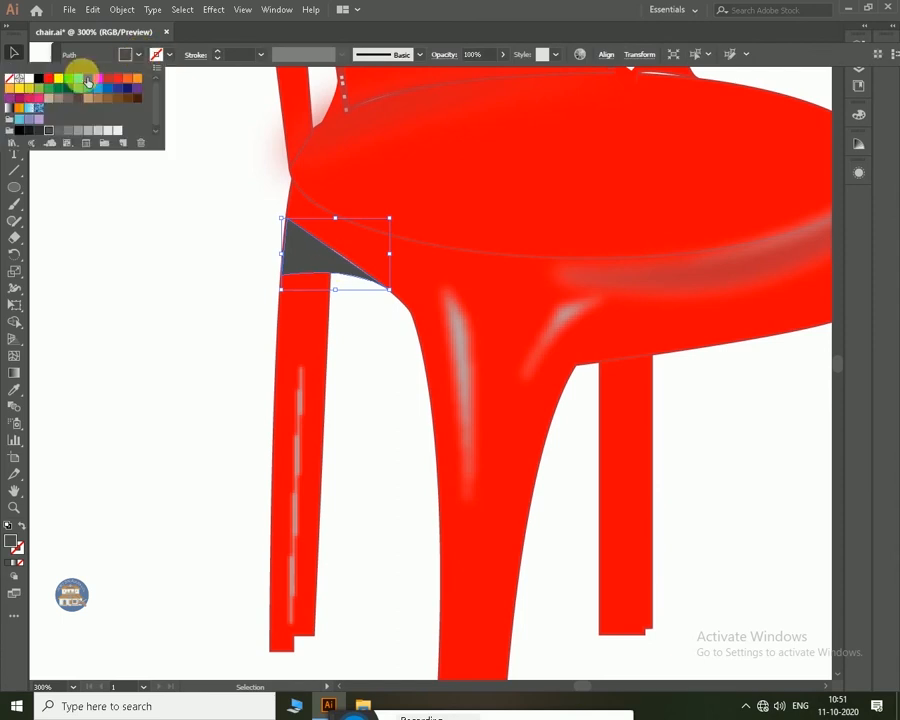
pyautogui.click(135, 259)
pyautogui.click(346, 268)
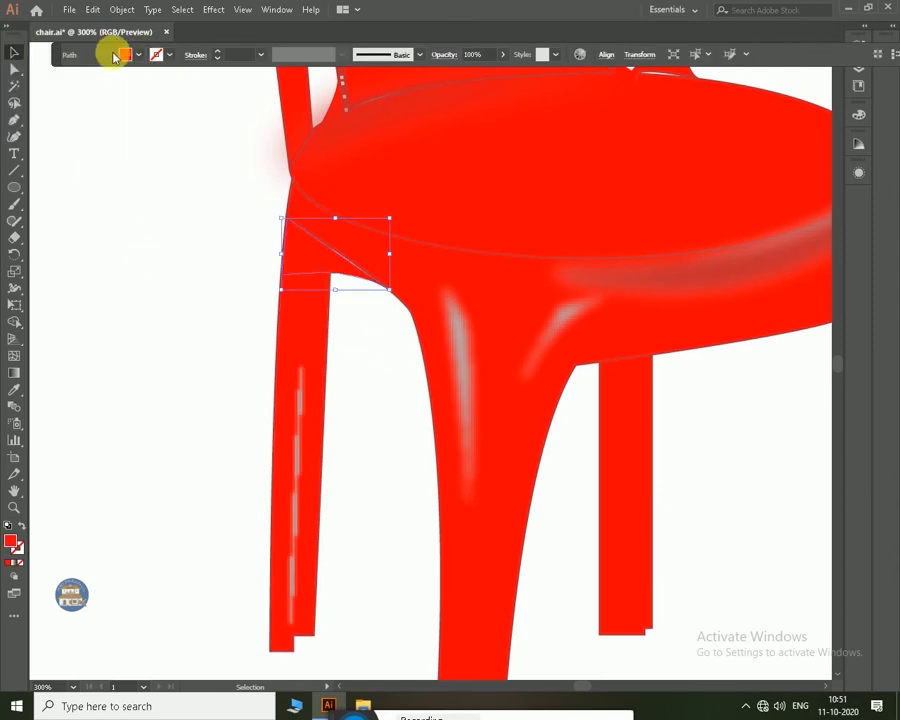
pyautogui.click(139, 54)
pyautogui.click(169, 55)
pyautogui.click(169, 55)
pyautogui.click(119, 78)
pyautogui.click(172, 302)
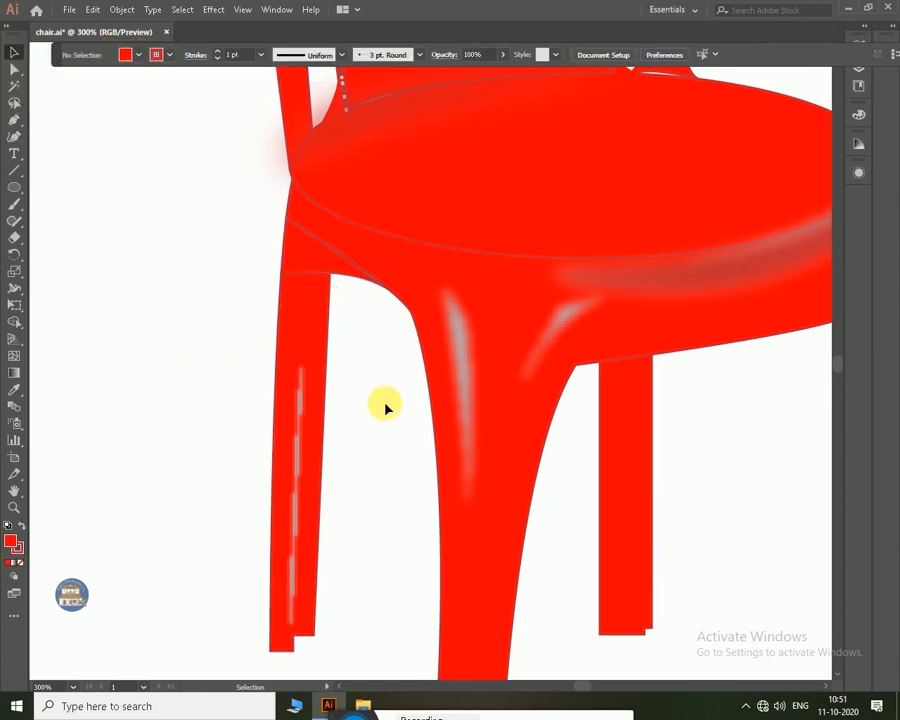
# Draw a gently curved line from the middle of the chair's seat towards its right edge with the Pen tool.
pyautogui.hotkey('ctrl', '0')
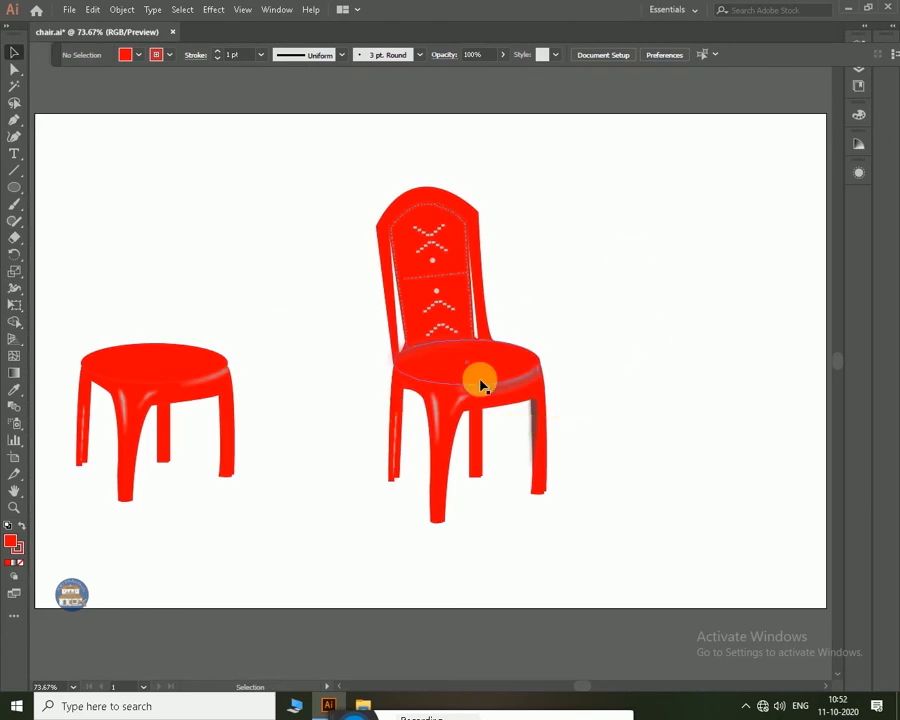
pyautogui.hotkey('ctrl', '+')
pyautogui.hotkey('ctrl', '+')
pyautogui.hotkey('ctrl', '+')
pyautogui.hotkey('ctrl', '+')
pyautogui.hotkey('ctrl', '+')
pyautogui.moveTo(562, 385); pyautogui.dragTo(341, 374)
pyautogui.press('p')
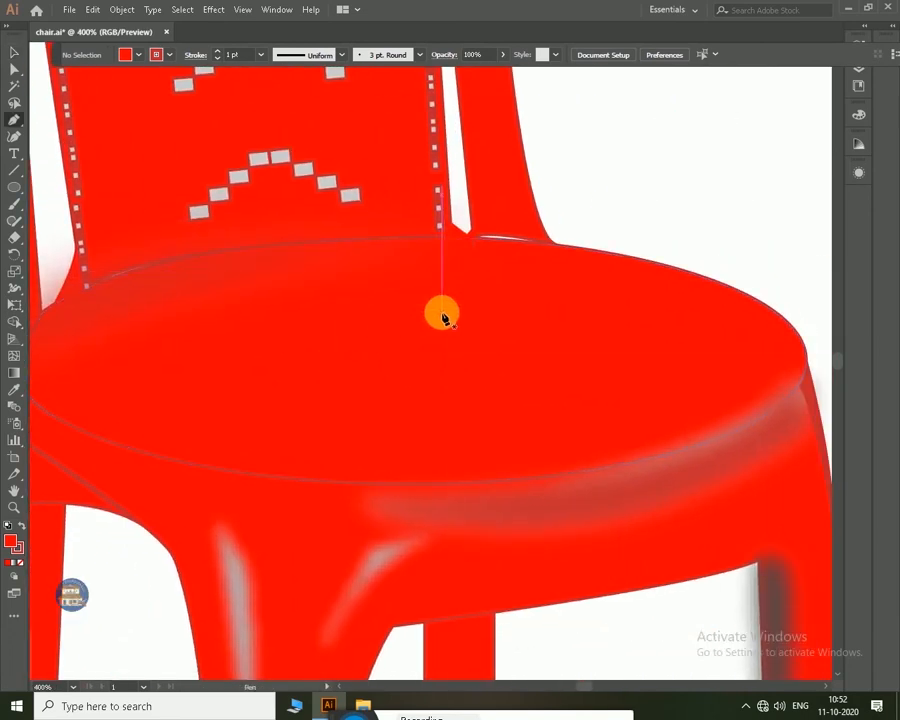
pyautogui.click(442, 314)
pyautogui.moveTo(741, 338); pyautogui.dragTo(751, 345)
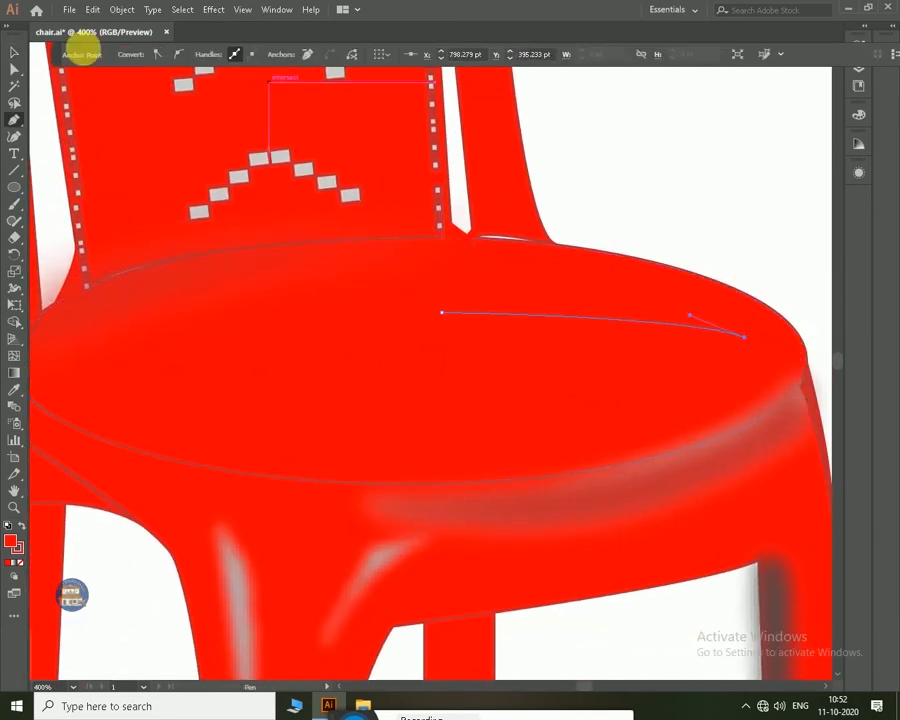
# Set the stroke weight of the curved line on the chair's seat to 4 pt.
pyautogui.click(14, 52)
pyautogui.click(656, 160)
pyautogui.click(581, 320)
pyautogui.click(213, 9)
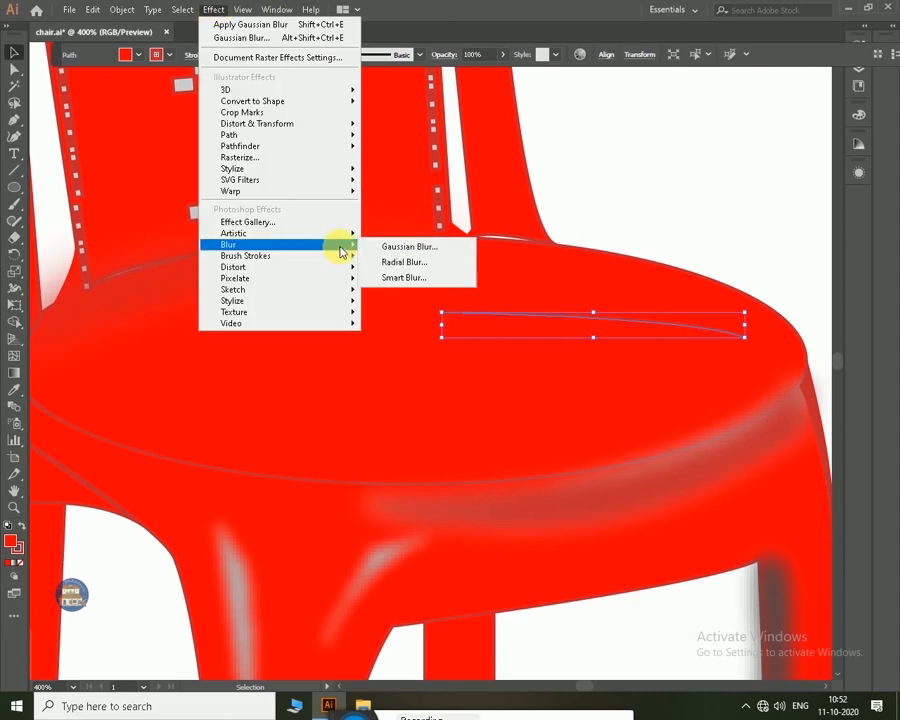
pyautogui.click(387, 84)
pyautogui.click(581, 325)
pyautogui.click(420, 57)
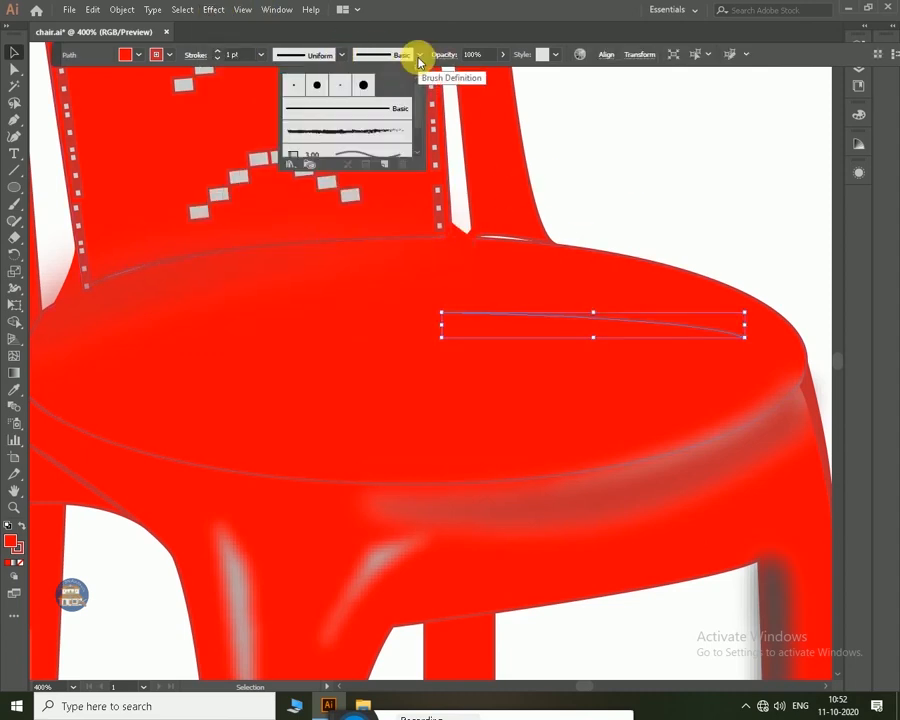
pyautogui.click(341, 56)
pyautogui.click(260, 57)
pyautogui.click(268, 161)
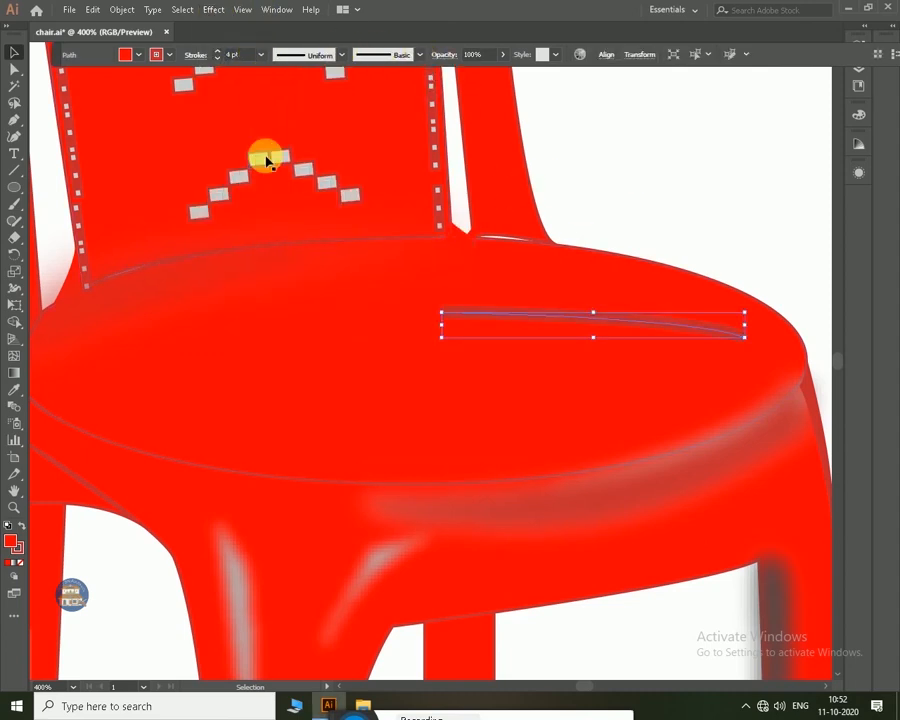
# Apply a Gaussian Blur to the 4 pt curved line on the seat and deselect it.
pyautogui.click(224, 9)
pyautogui.click(410, 243)
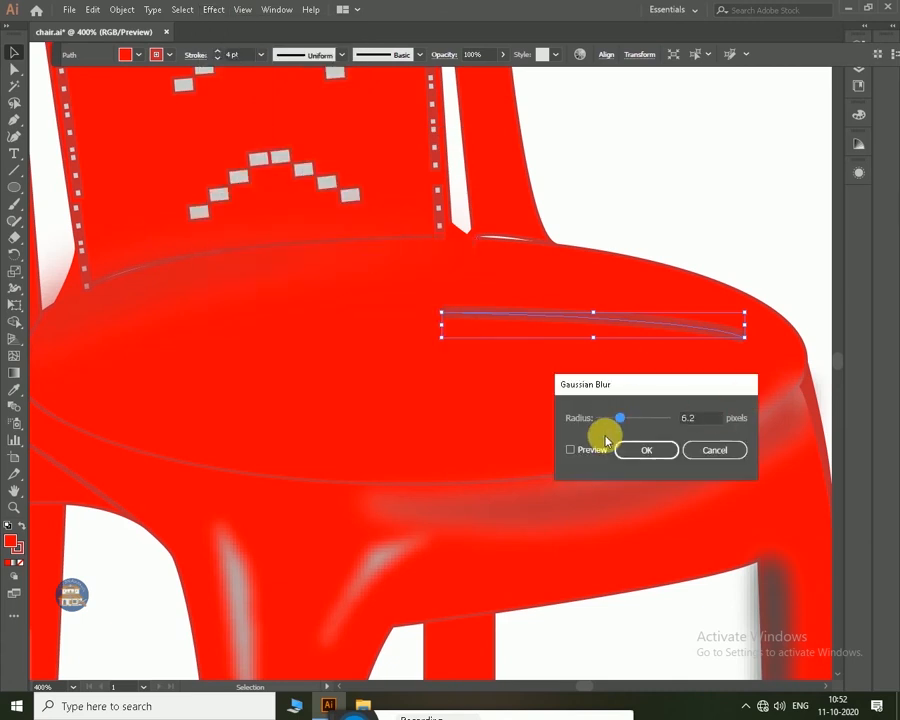
pyautogui.click(648, 450)
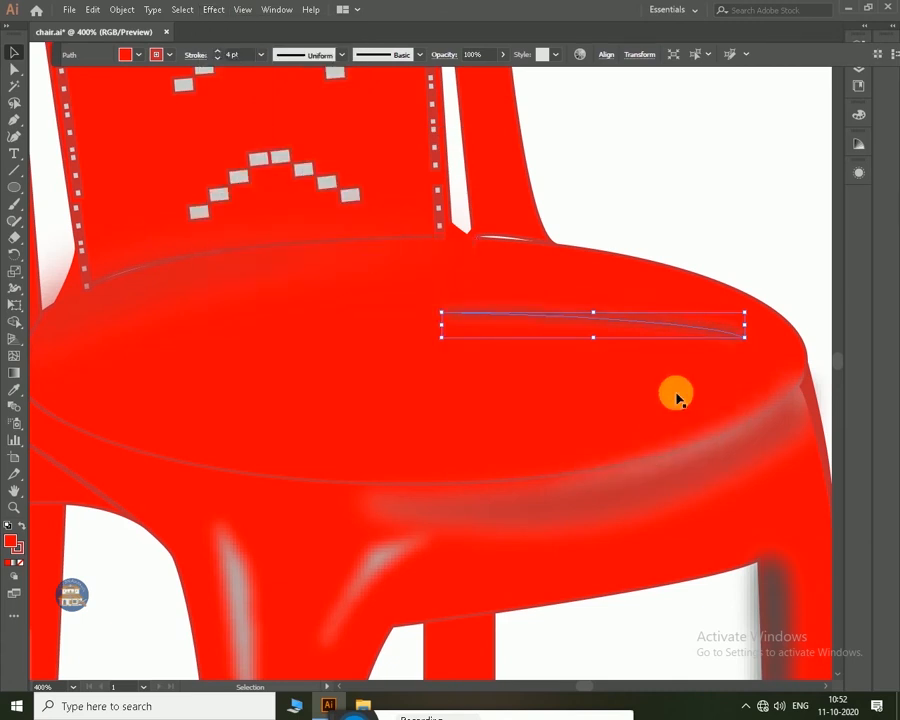
pyautogui.click(681, 260)
# Apply Gaussian Blur again to the seat's curved line with a radius of 2.1 pixels and deselect it.
pyautogui.click(643, 319)
pyautogui.click(211, 12)
pyautogui.moveTo(340, 246)
pyautogui.click(405, 246)
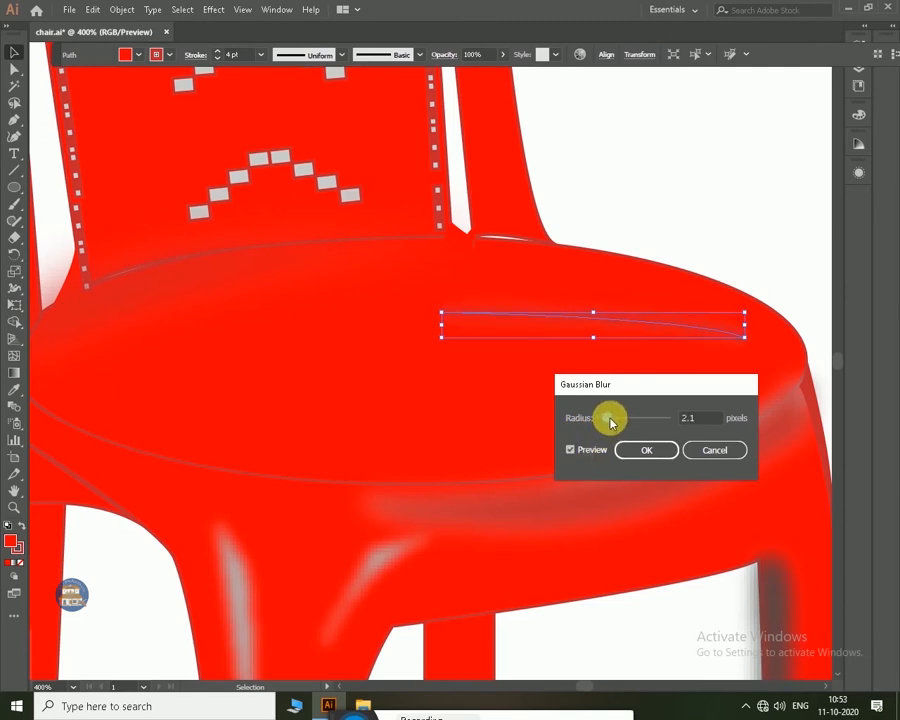
pyautogui.click(648, 450)
pyautogui.click(672, 212)
# Copy the blurred line to the seat's front left, angle it diagonally, shorten it and adjust its placement.
pyautogui.moveTo(669, 328); pyautogui.dragTo(323, 376)
pyautogui.moveTo(414, 379); pyautogui.dragTo(322, 336)
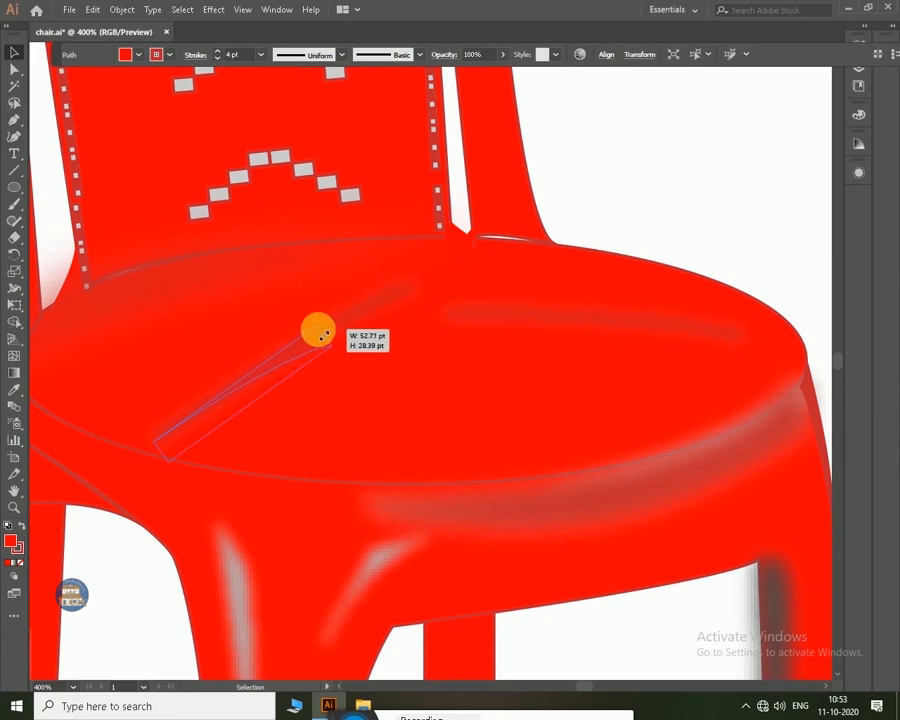
pyautogui.click(684, 161)
pyautogui.hotkey('ctrl', '0')
pyautogui.click(440, 381)
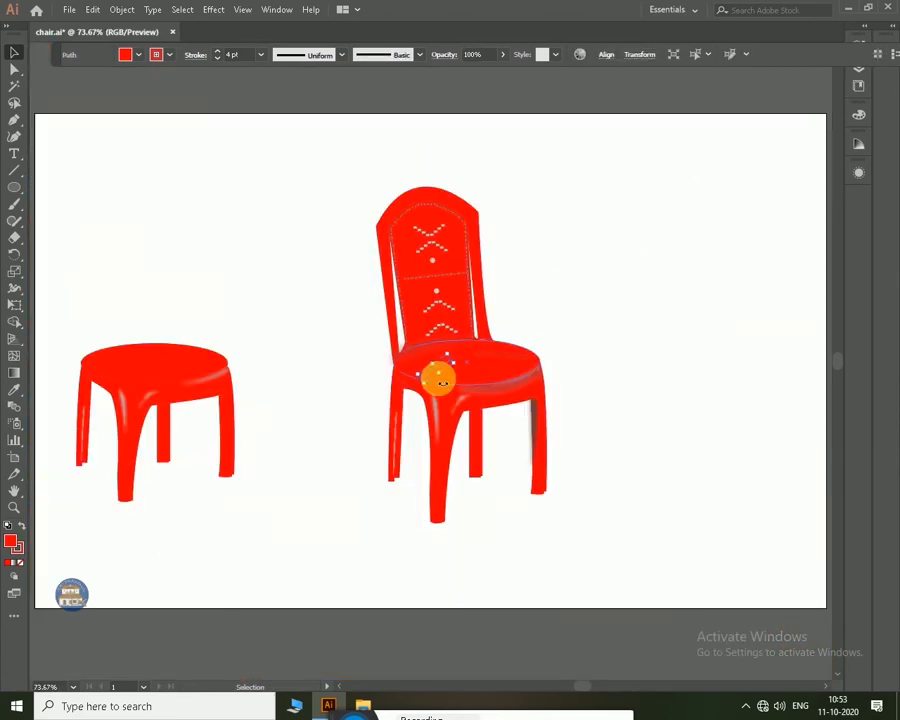
pyautogui.moveTo(447, 380); pyautogui.dragTo(468, 344)
pyautogui.click(573, 454)
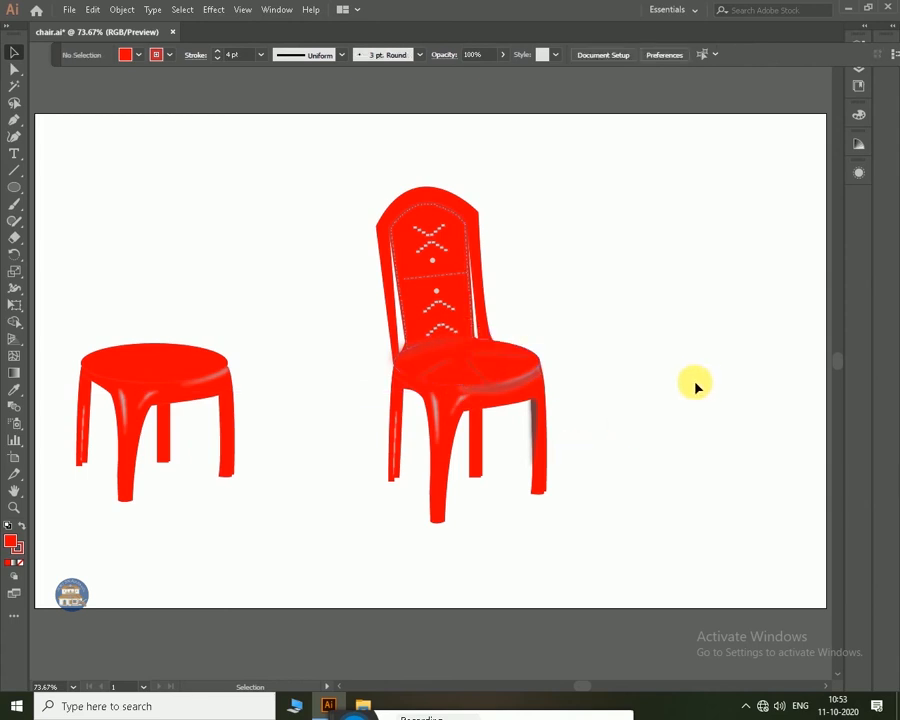
# Apply a new instance of Gaussian Blur to the blurred line near the front of the chair's seat.
pyautogui.click(480, 378)
pyautogui.click(213, 9)
pyautogui.click(405, 246)
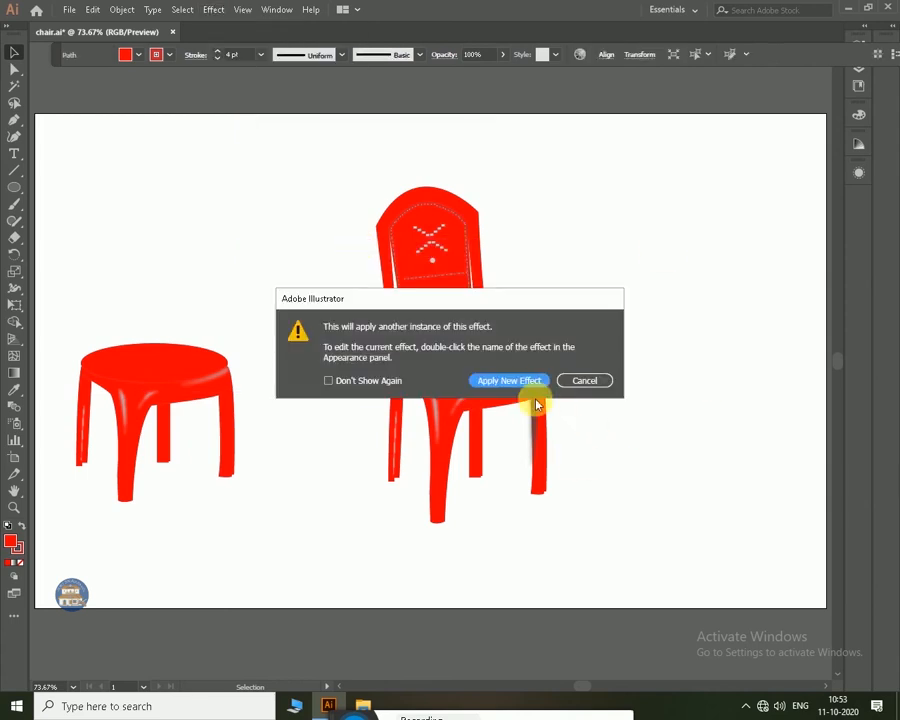
pyautogui.click(540, 379)
pyautogui.click(645, 450)
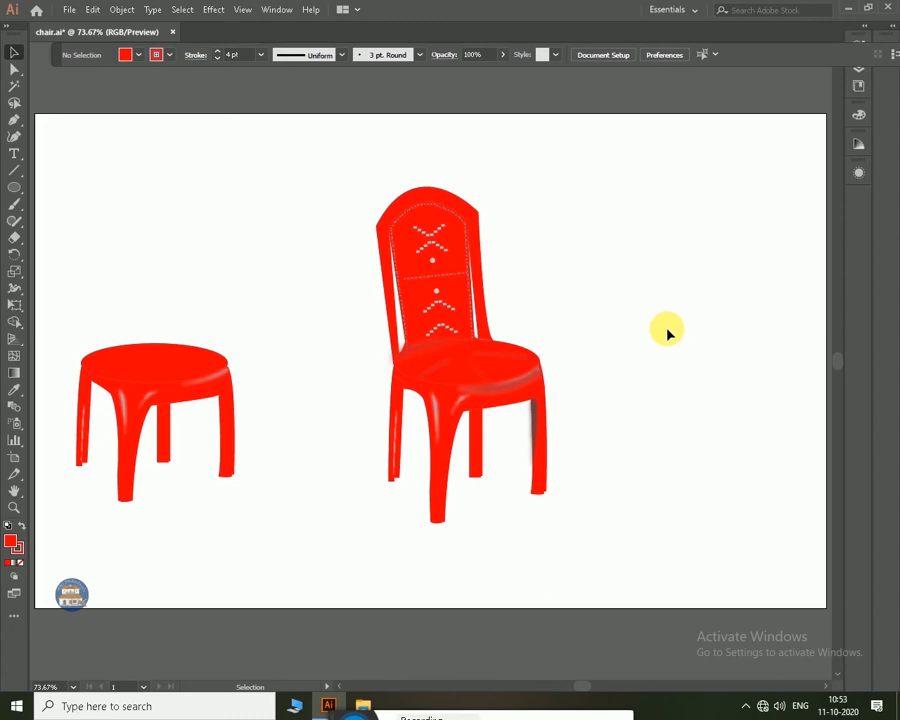
# Draw a small flat ellipse in the empty area above the stool's seat.
pyautogui.hotkey('ctrl', '+')
pyautogui.hotkey('ctrl', '+')
pyautogui.hotkey('ctrl', '+')
pyautogui.hotkey('ctrl', '+')
pyautogui.moveTo(231, 426); pyautogui.dragTo(700, 385)
pyautogui.moveTo(73, 477); pyautogui.dragTo(633, 463)
pyautogui.press('l')
pyautogui.moveTo(205, 137)
pyautogui.mouseDown()
pyautogui.moveTo(318, 177)
pyautogui.moveTo(309, 177)
pyautogui.mouseUp()
# Remove the ellipse's outline and fill it with black.
pyautogui.click(164, 55)
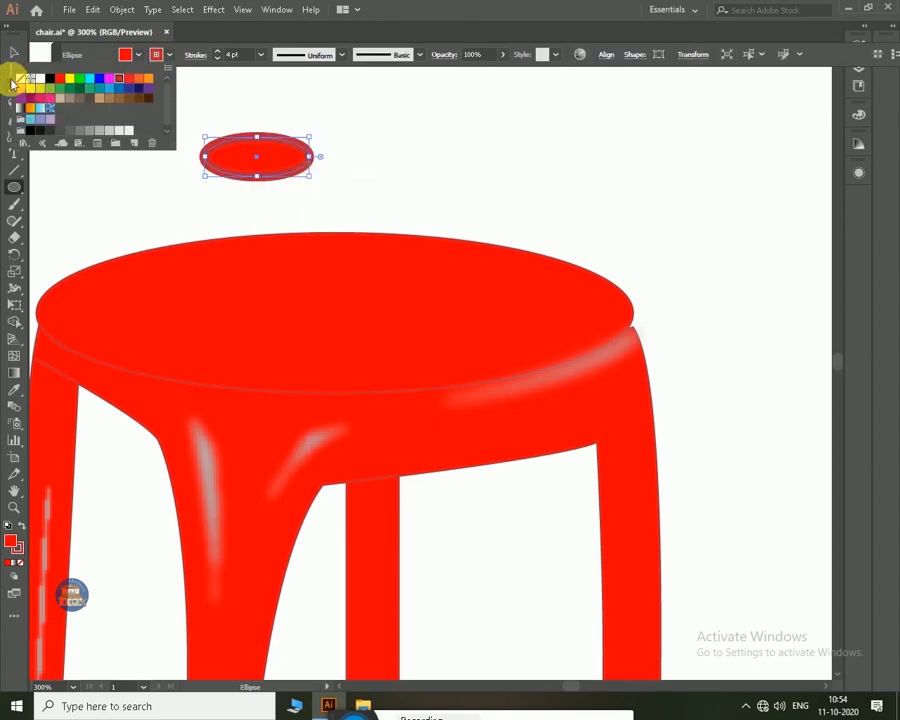
pyautogui.click(10, 79)
pyautogui.click(126, 57)
pyautogui.click(45, 80)
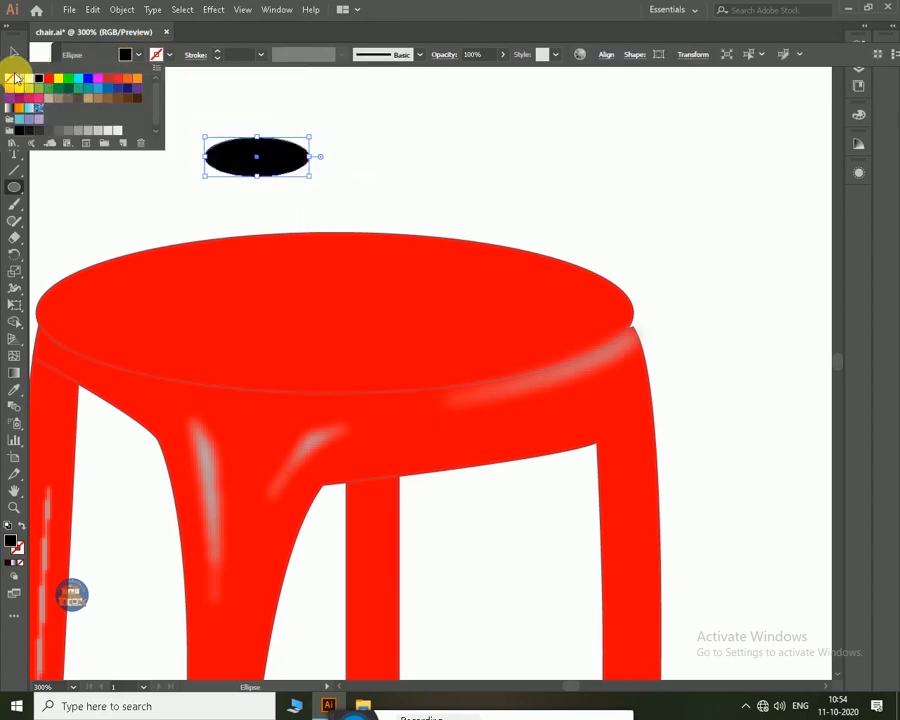
# Move the ellipse to the centre of the stool's seat as a hole and fill it with dark grey.
pyautogui.moveTo(291, 164); pyautogui.dragTo(341, 317)
pyautogui.hotkey('ctrl', '0')
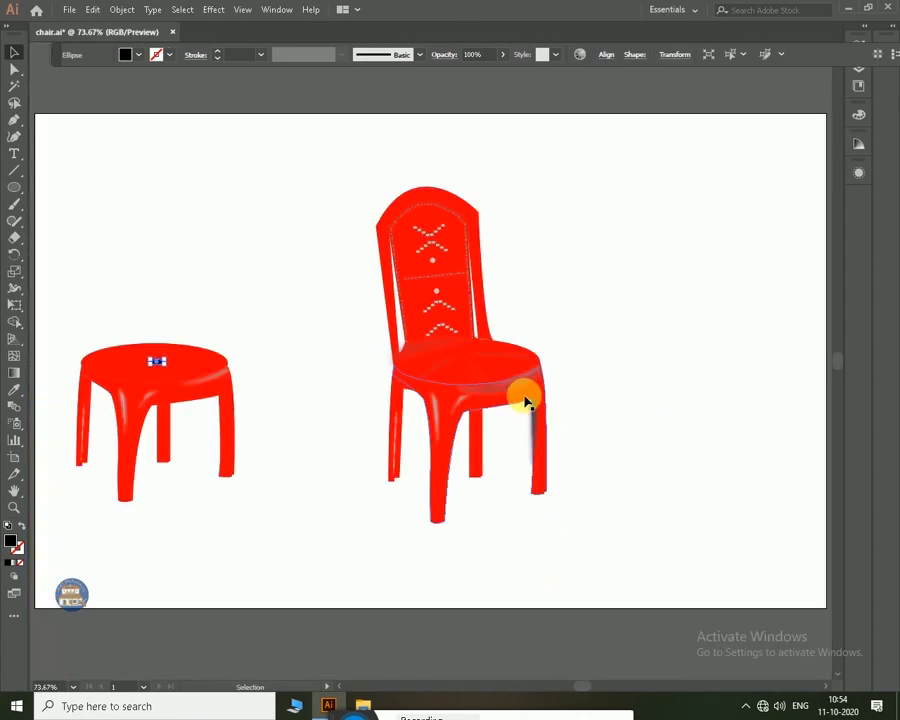
pyautogui.click(138, 56)
pyautogui.click(44, 131)
pyautogui.click(228, 271)
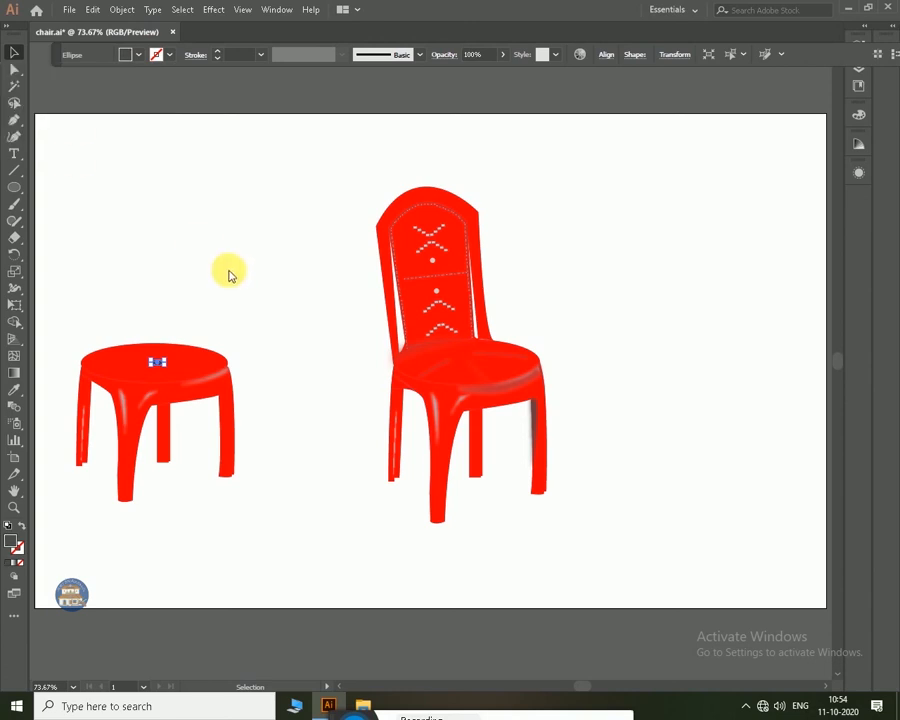
# Draw a straight line from the upper edge of the stool's centre ellipse to the seat's back edge.
pyautogui.hotkey('ctrl', '+')
pyautogui.hotkey('ctrl', '+')
pyautogui.hotkey('ctrl', '+')
pyautogui.hotkey('ctrl', '+')
pyautogui.hotkey('ctrl', '+')
pyautogui.moveTo(143, 325); pyautogui.dragTo(868, 345)
pyautogui.moveTo(50, 358); pyautogui.dragTo(827, 378)
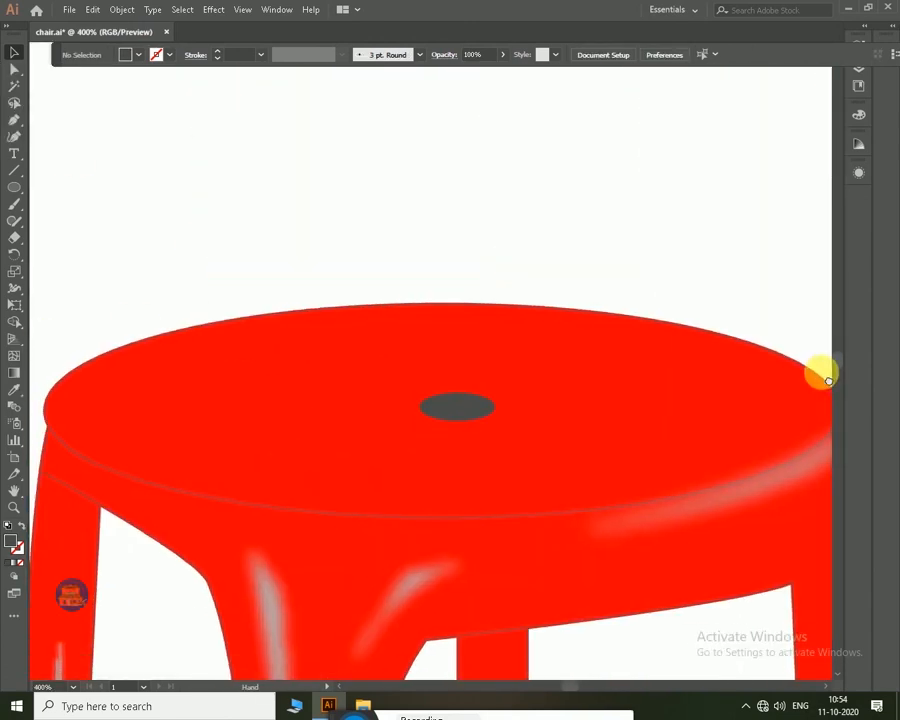
pyautogui.moveTo(764, 384); pyautogui.dragTo(638, 350)
pyautogui.press('p')
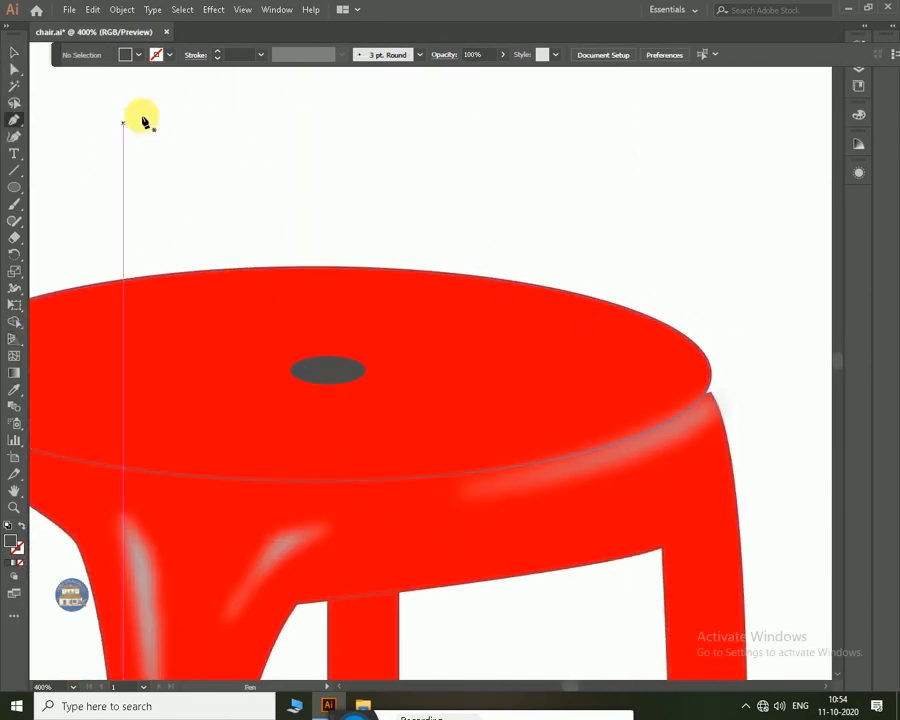
pyautogui.click(328, 370)
pyautogui.click(333, 356)
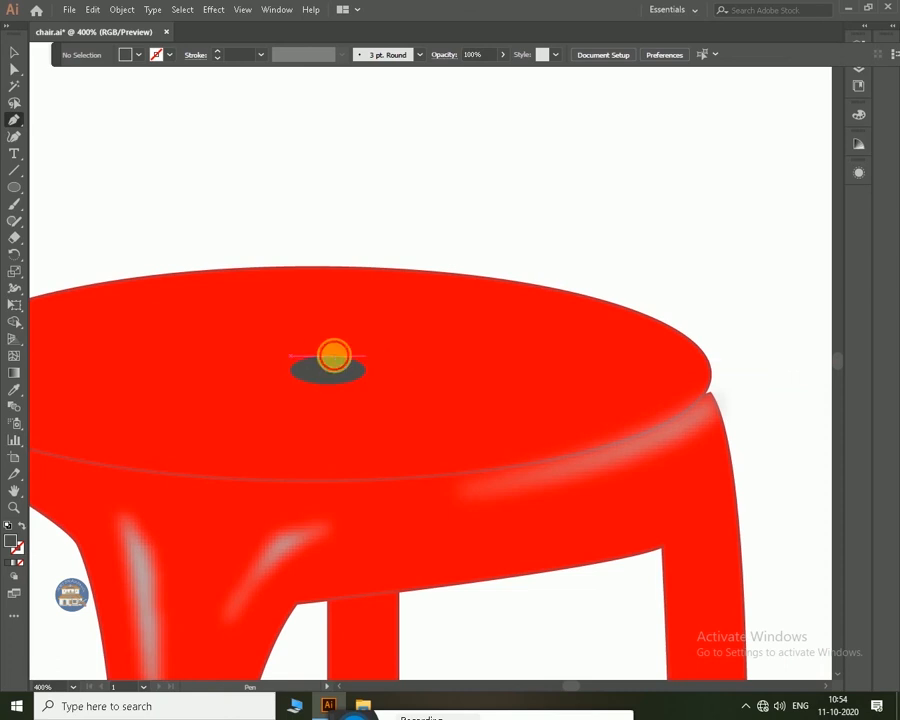
pyautogui.click(364, 268)
# Give the line on the stool's seat a red 0.25 pt stroke and deselect it.
pyautogui.click(16, 51)
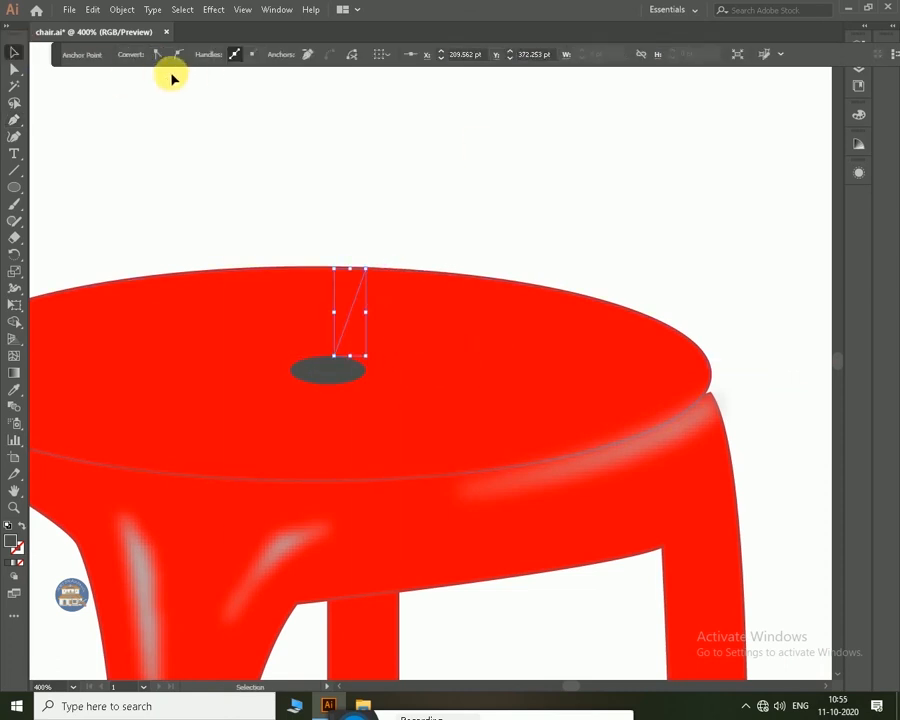
pyautogui.click(171, 76)
pyautogui.click(346, 323)
pyautogui.click(261, 56)
pyautogui.click(262, 71)
pyautogui.click(454, 147)
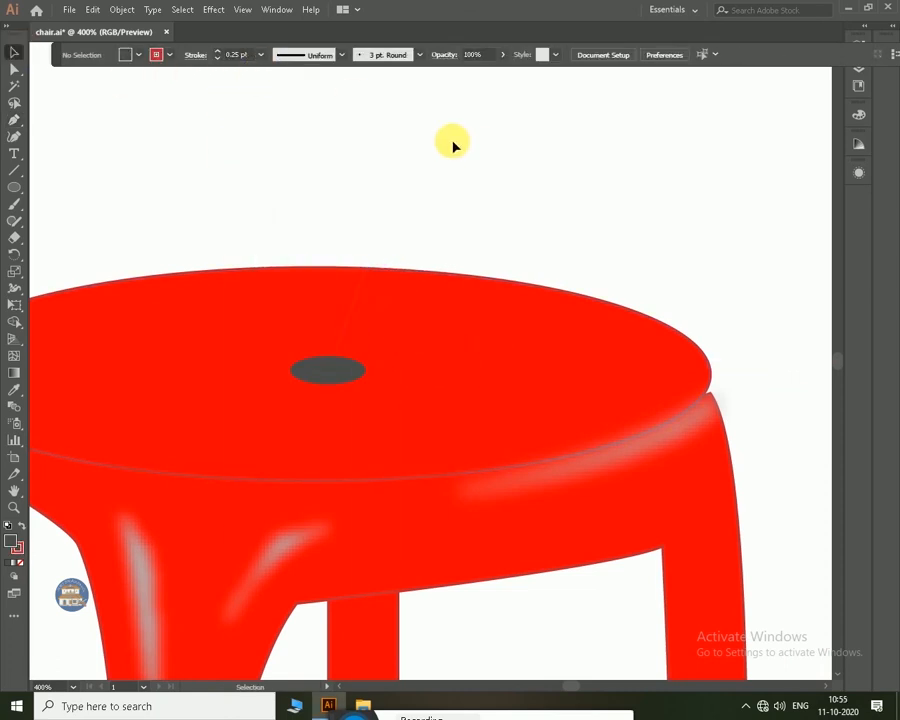
# Apply a light Gaussian Blur to the thin red line behind the stool's centre ellipse and deselect it.
pyautogui.click(336, 351)
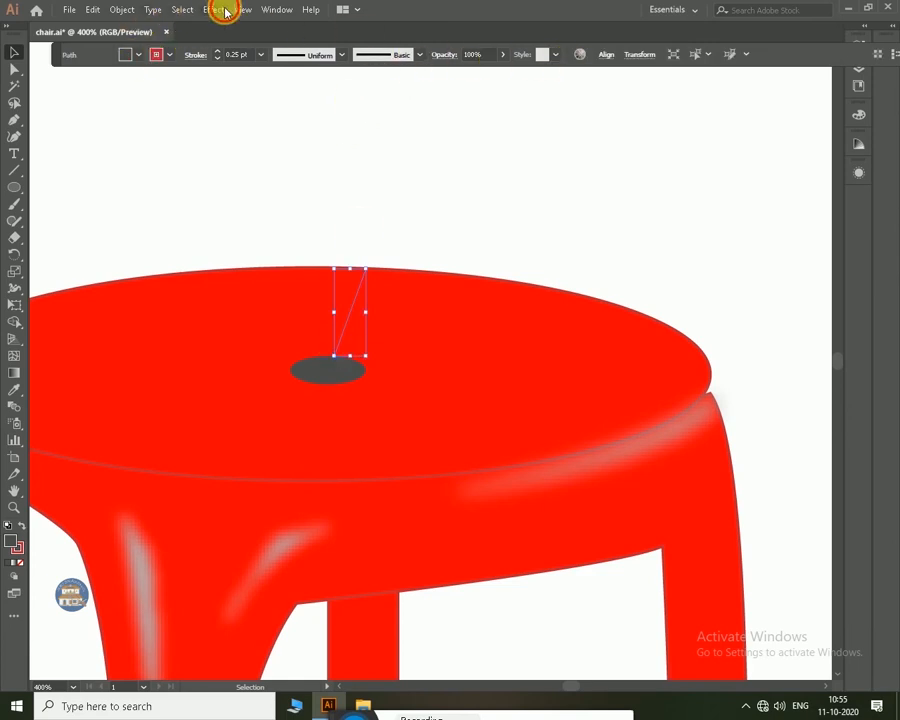
pyautogui.click(222, 10)
pyautogui.moveTo(352, 243)
pyautogui.click(412, 245)
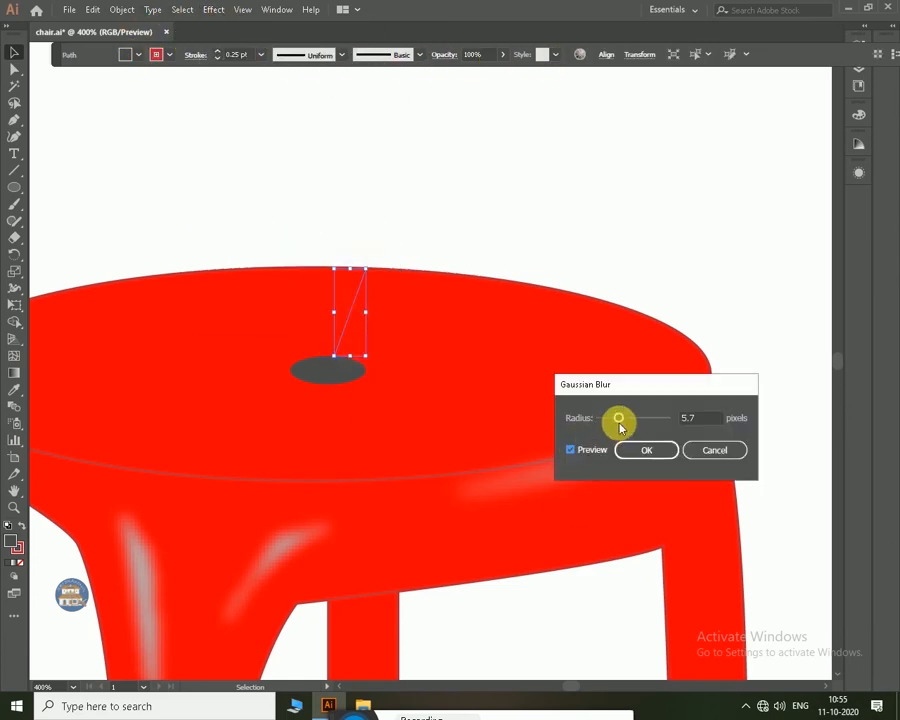
pyautogui.moveTo(619, 422); pyautogui.dragTo(606, 423)
pyautogui.click(641, 451)
pyautogui.click(621, 209)
# Place rotated copies of the blurred line radiating from the centre ellipse to the stool seat's right, left and front edges.
pyautogui.moveTo(348, 316); pyautogui.dragTo(702, 386)
pyautogui.click(533, 222)
pyautogui.moveTo(494, 378); pyautogui.dragTo(94, 358)
pyautogui.moveTo(251, 411); pyautogui.dragTo(449, 396)
pyautogui.click(540, 186)
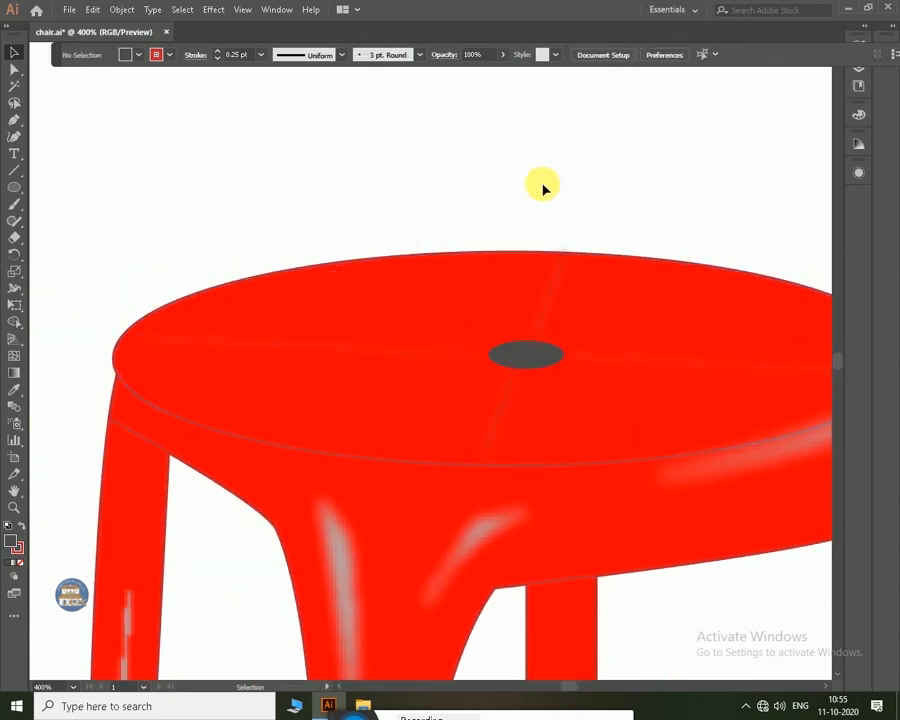
# Raise the stool's apron and front leg shape until its right corner meets the edge of the seat.
pyautogui.hotkey('ctrl', '0')
pyautogui.click(227, 392)
pyautogui.hotkey('ctrl', '+')
pyautogui.hotkey('ctrl', '+')
pyautogui.hotkey('ctrl', '+')
pyautogui.hotkey('ctrl', '+')
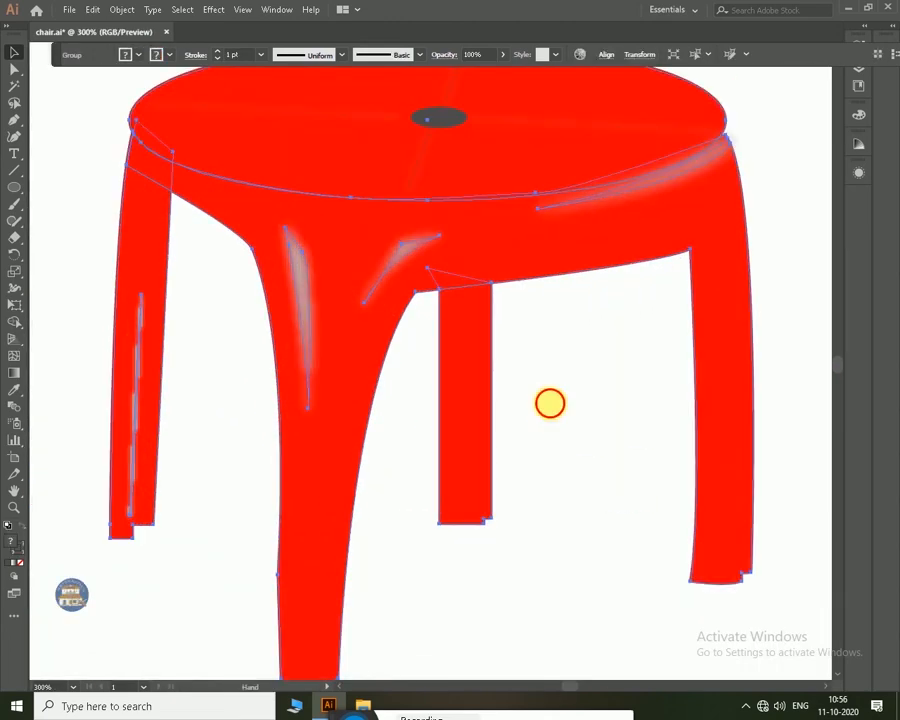
pyautogui.moveTo(550, 402); pyautogui.dragTo(313, 492)
pyautogui.moveTo(585, 299); pyautogui.dragTo(537, 329)
pyautogui.click(430, 250)
pyautogui.click(435, 343)
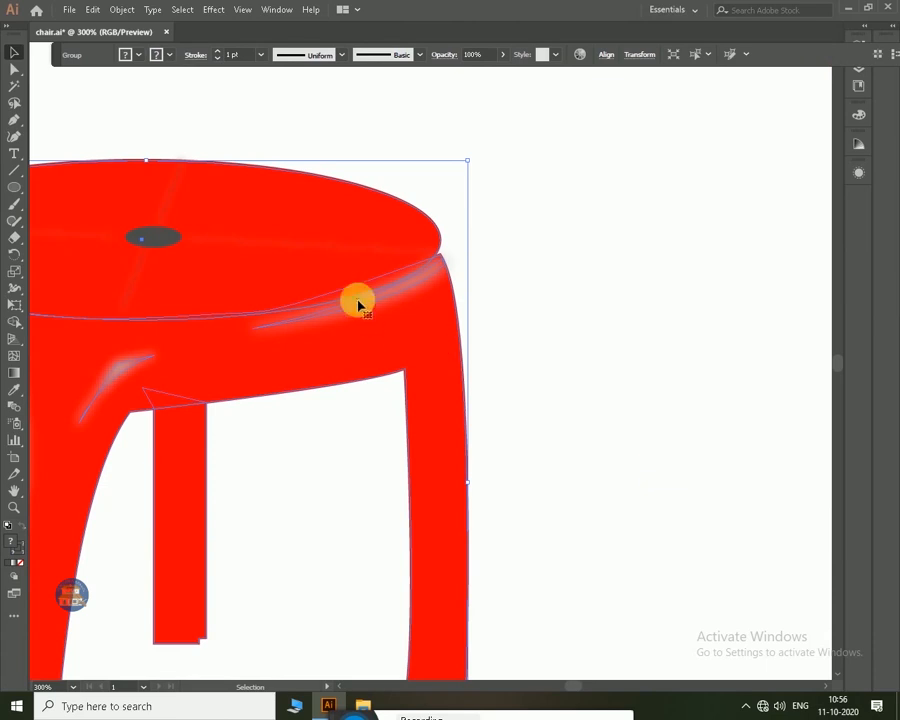
pyautogui.click(434, 362)
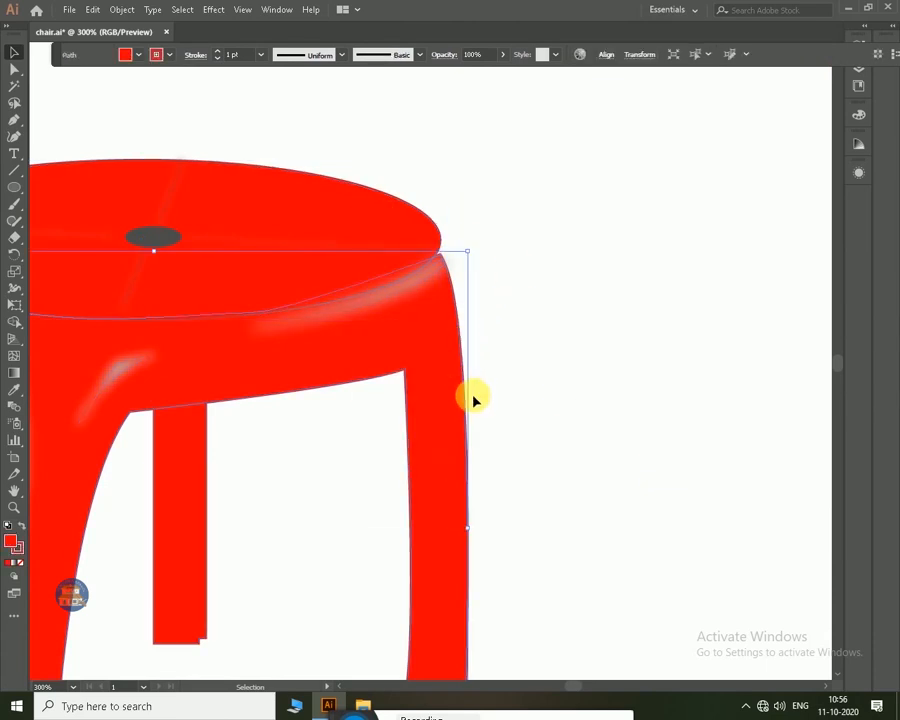
pyautogui.press('Up')
pyautogui.press('Up')
pyautogui.press('Up')
pyautogui.press('Up')
pyautogui.press('Up')
pyautogui.press('Up')
pyautogui.press('Up')
pyautogui.press('Up')
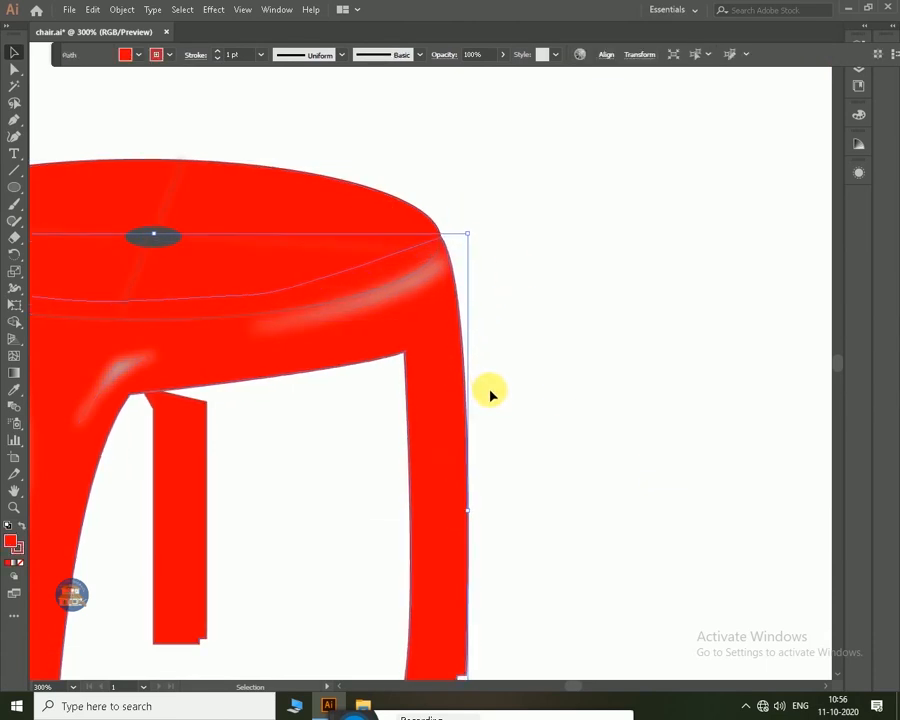
# Shorten the stool's front leg shape from its lower edge and refit the middle back leg to end slightly higher.
pyautogui.hotkey('ctrl', '0')
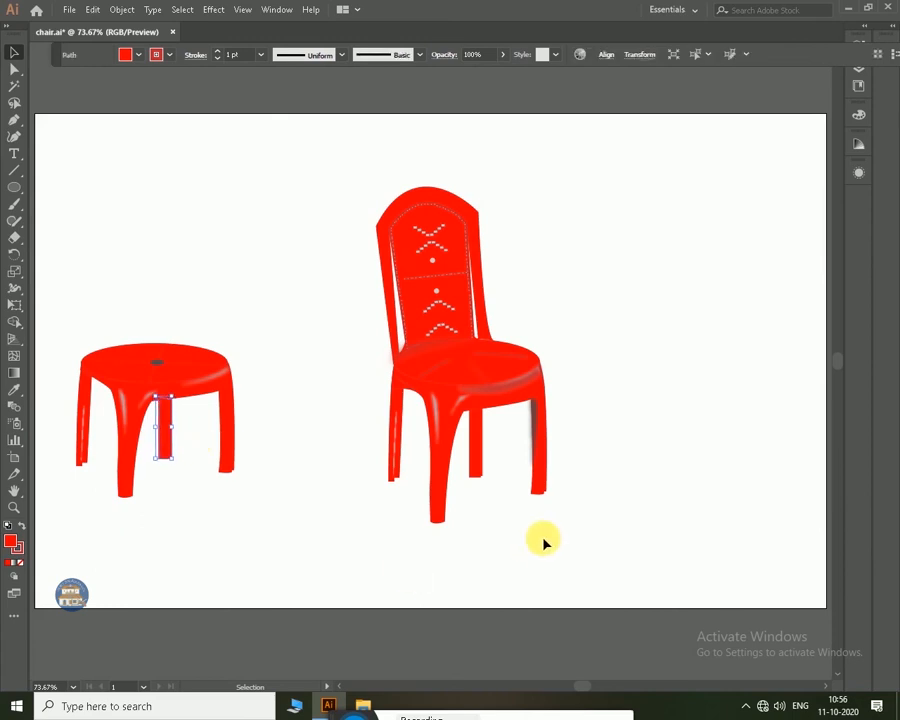
pyautogui.click(318, 497)
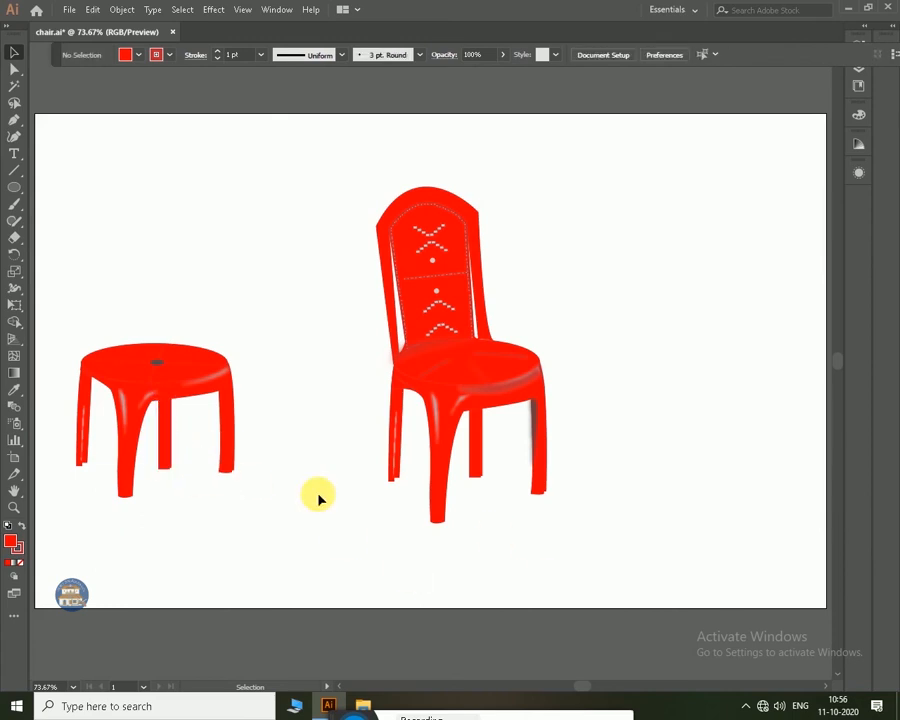
pyautogui.click(135, 497)
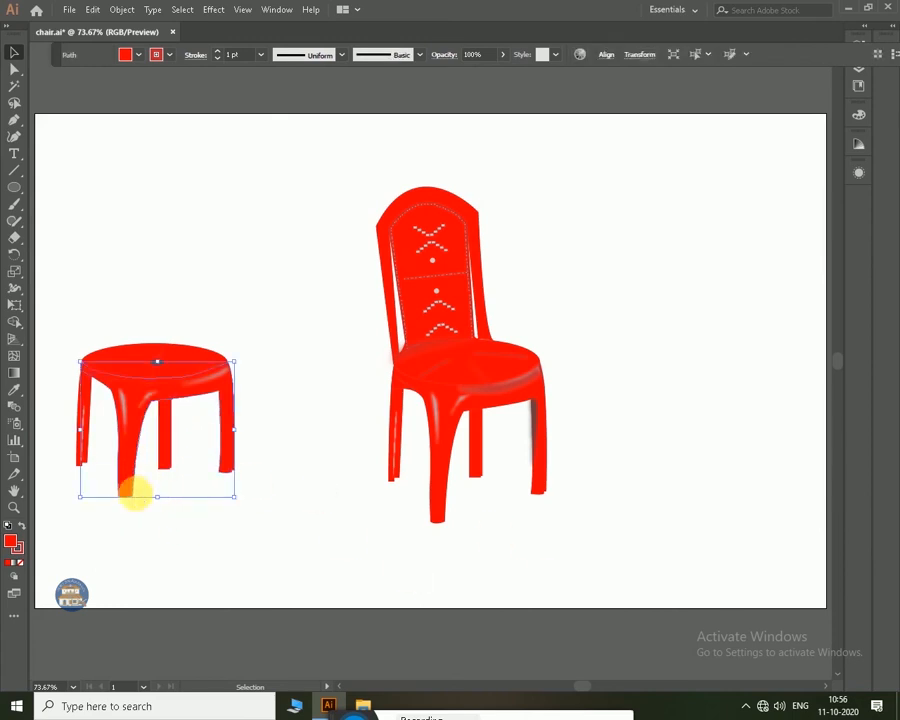
pyautogui.moveTo(159, 496); pyautogui.dragTo(155, 486)
pyautogui.click(268, 522)
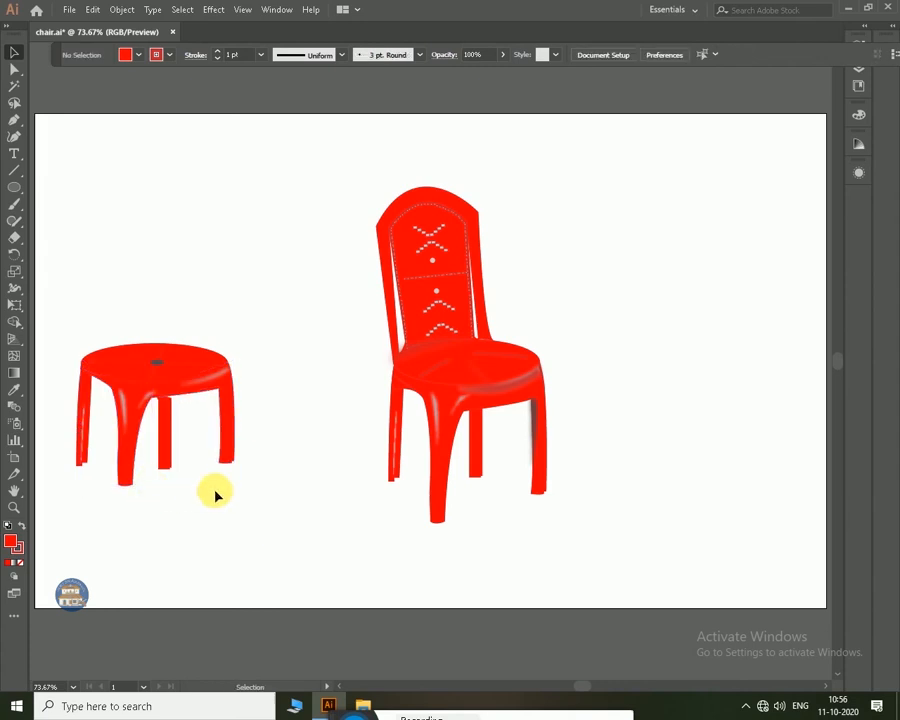
pyautogui.click(161, 452)
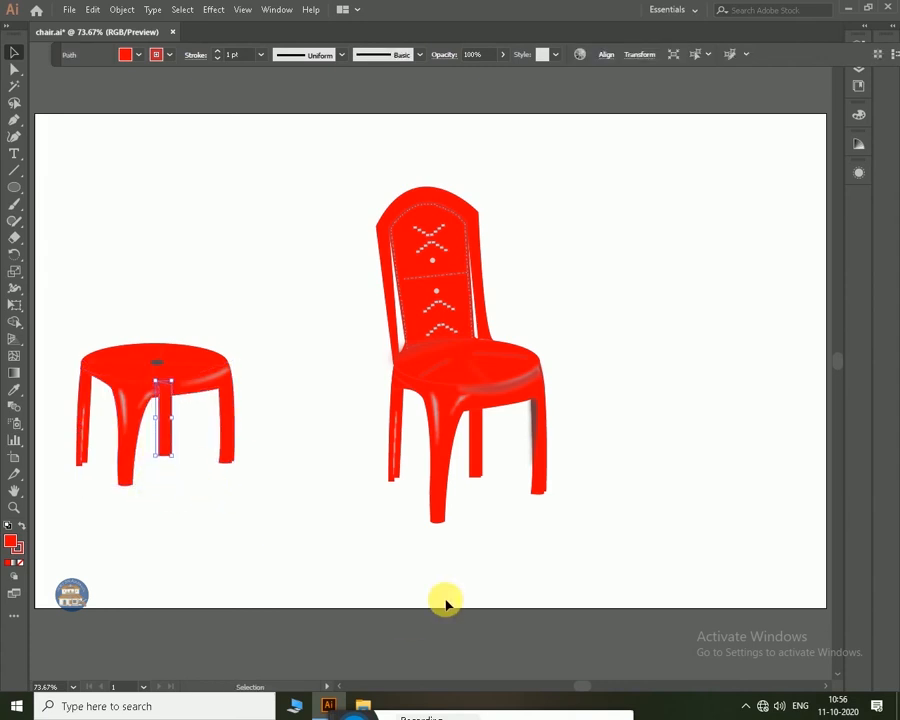
pyautogui.click(335, 541)
# Move the stool's left leg slightly up and nudge it left to line up with the edge of the seat.
pyautogui.click(81, 430)
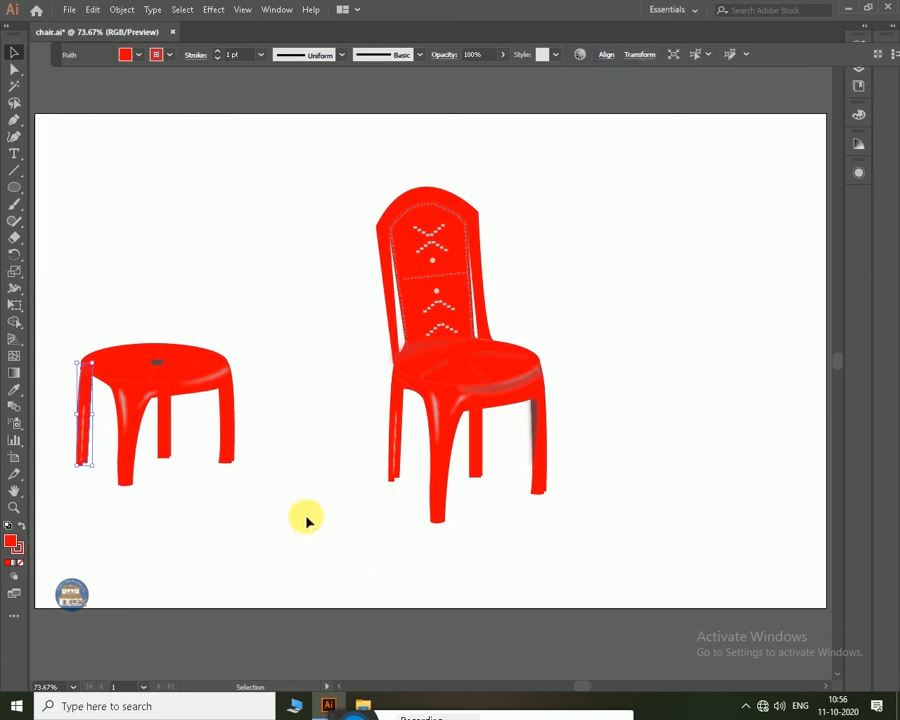
pyautogui.click(313, 516)
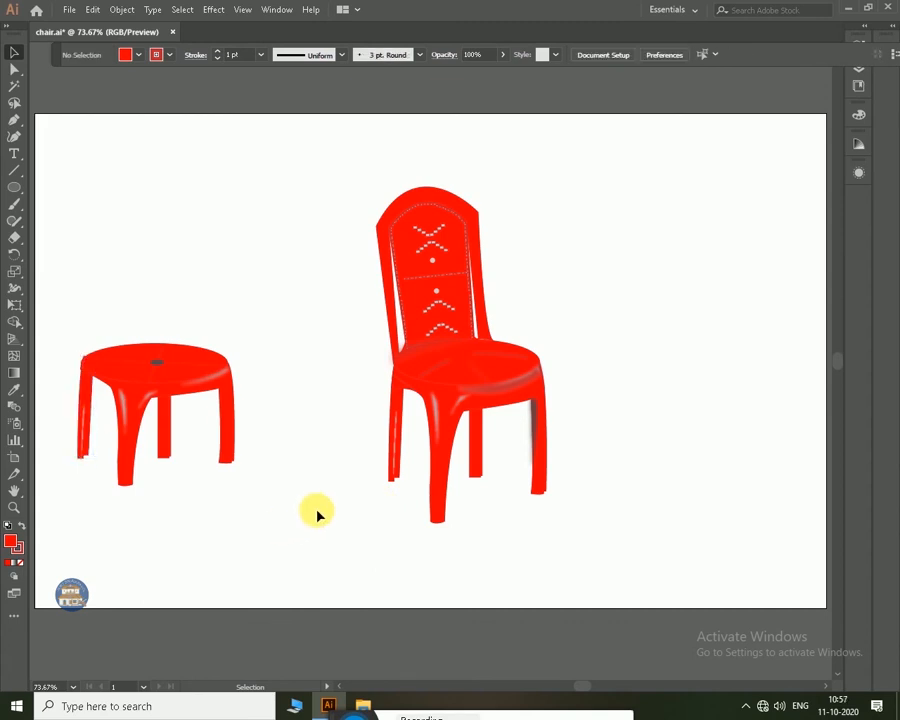
pyautogui.click(86, 428)
pyautogui.click(366, 521)
pyautogui.hotkey('ctrl', '+')
pyautogui.moveTo(60, 502); pyautogui.dragTo(715, 523)
pyautogui.hotkey('ctrl', '+')
pyautogui.hotkey('ctrl', '+')
pyautogui.hotkey('ctrl', '+')
pyautogui.hotkey('ctrl', '+')
pyautogui.hotkey('ctrl', '+')
pyautogui.moveTo(665, 480); pyautogui.dragTo(372, 120)
pyautogui.click(285, 430)
pyautogui.press('Left')
pyautogui.press('Left')
pyautogui.press('Left')
pyautogui.moveTo(445, 455); pyautogui.dragTo(412, 569)
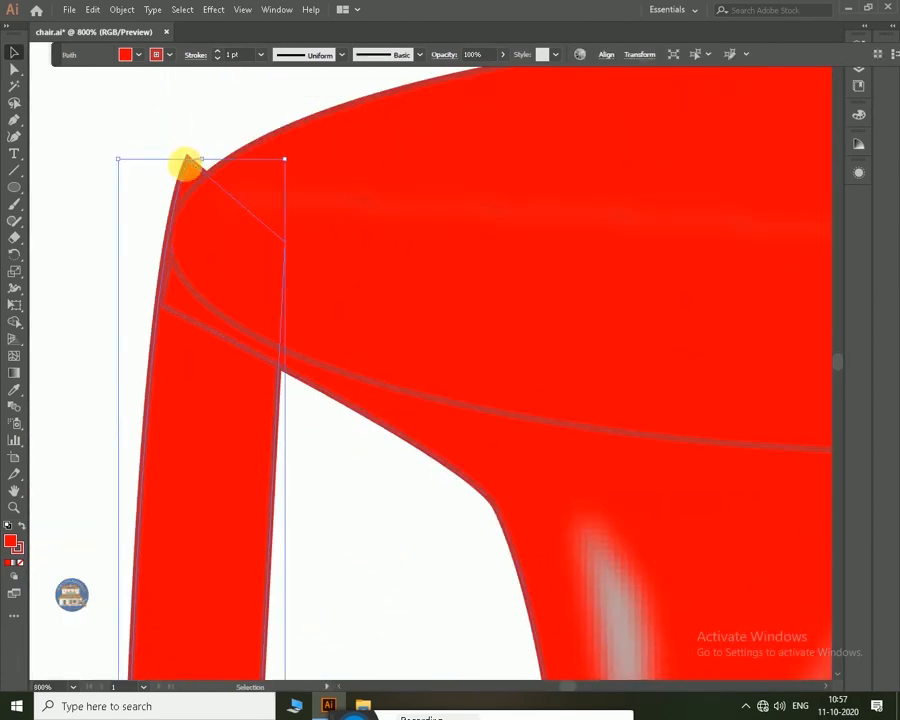
# Adjust the left leg's upper corner anchor so the leg no longer sticks out above the seat's rim.
pyautogui.moveTo(188, 160)
pyautogui.mouseDown()
pyautogui.moveTo(205, 177)
pyautogui.moveTo(190, 164)
pyautogui.mouseUp()
pyautogui.press('p')
pyautogui.keyDown('ctrl'); pyautogui.click(190, 165); pyautogui.keyUp('ctrl')
pyautogui.moveTo(181, 237); pyautogui.dragTo(101, 256)
pyautogui.hotkey('ctrl', '0')
pyautogui.click(330, 428)
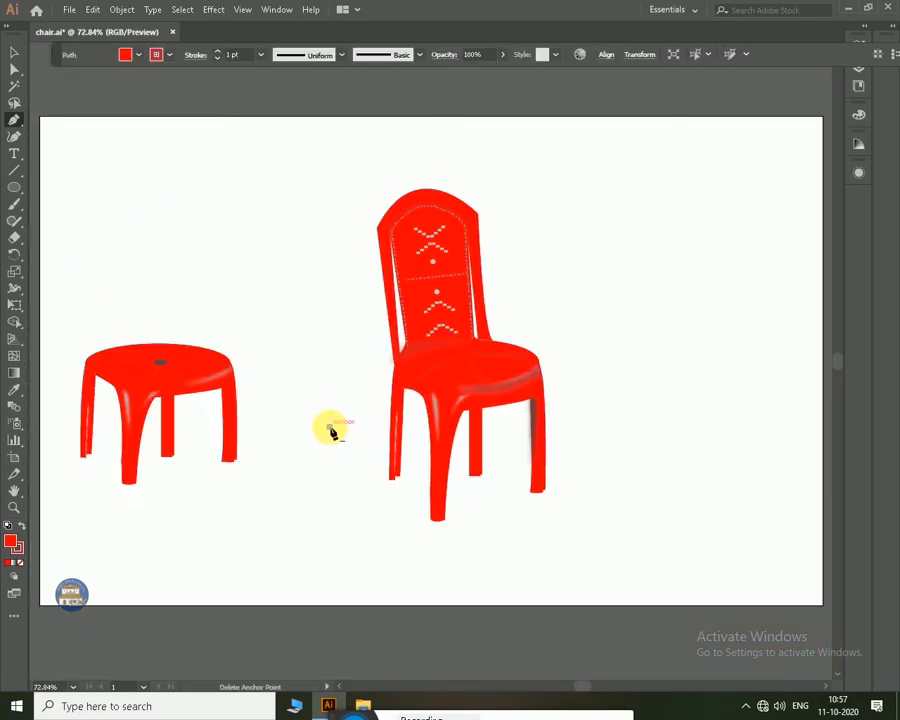
# Remove the apron's sharp anchor at the stool's left leg and insert a curved anchor near the leg's inner edge.
pyautogui.hotkey('ctrl', '+')
pyautogui.hotkey('ctrl', '+')
pyautogui.hotkey('ctrl', '+')
pyautogui.hotkey('ctrl', '+')
pyautogui.hotkey('ctrl', '+')
pyautogui.moveTo(196, 361); pyautogui.dragTo(800, 441)
pyautogui.moveTo(65, 381); pyautogui.dragTo(573, 528)
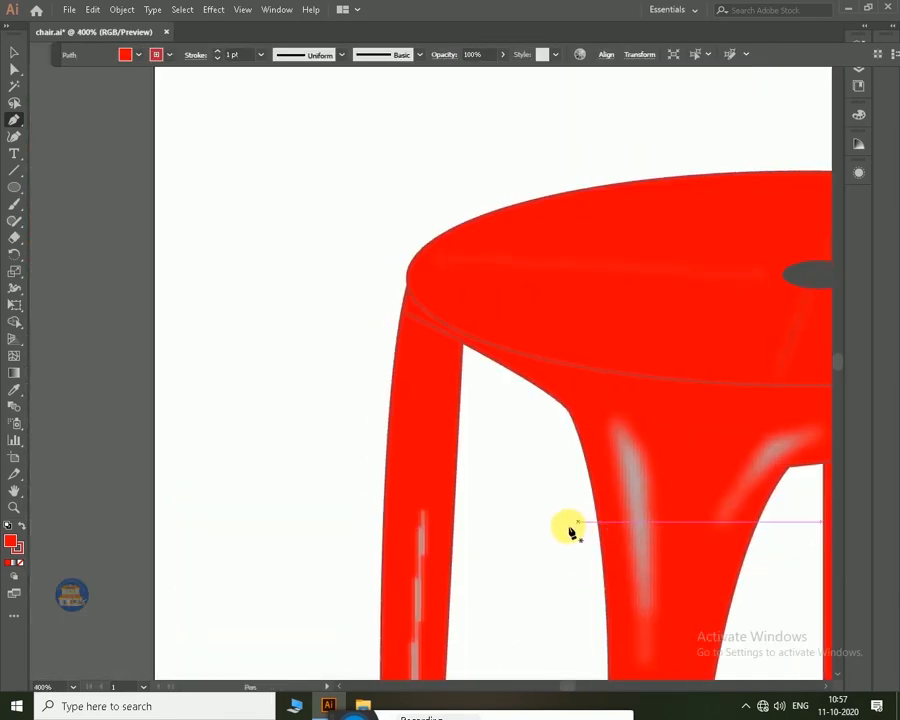
pyautogui.click(406, 316)
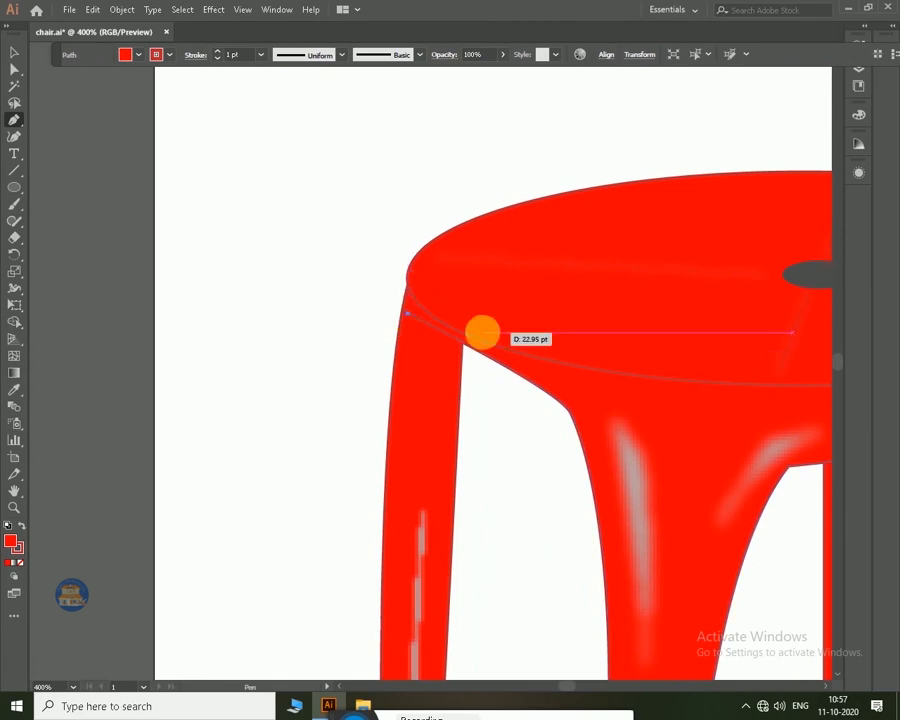
pyautogui.click(14, 52)
pyautogui.click(482, 353)
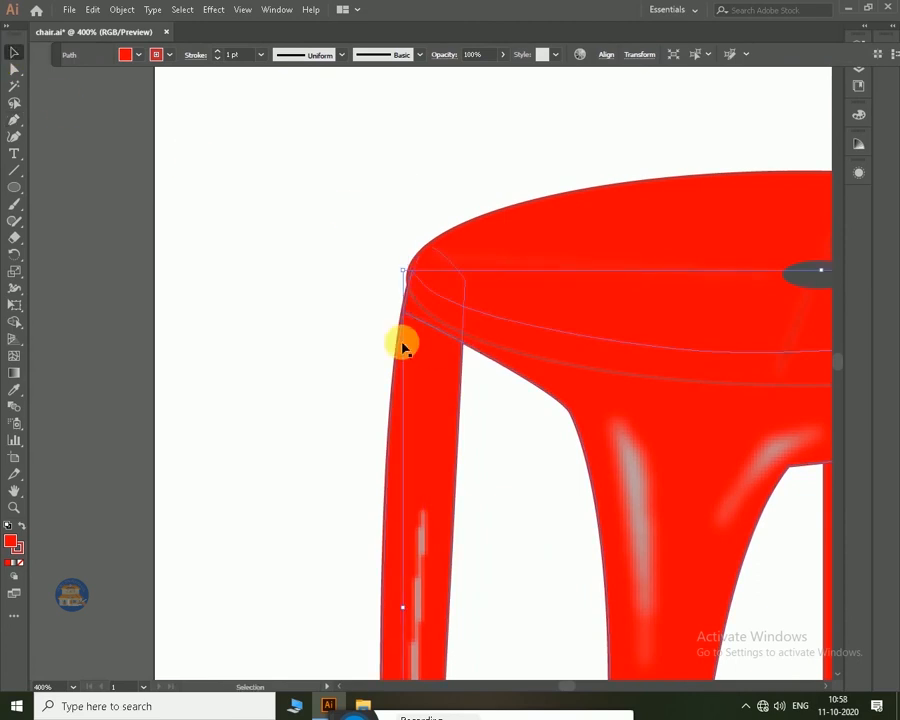
pyautogui.press('p')
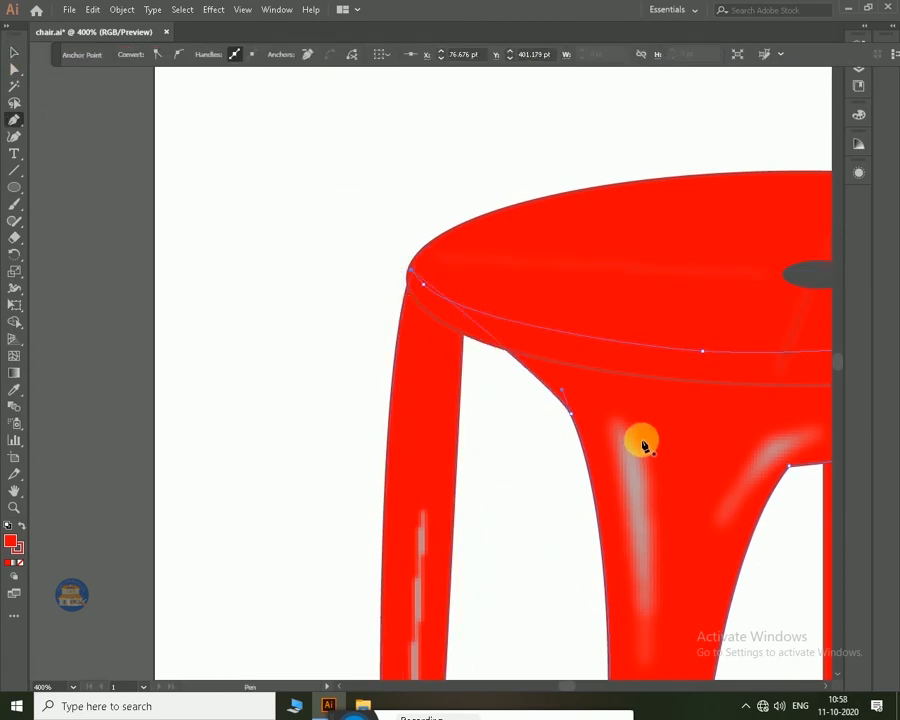
pyautogui.moveTo(470, 411); pyautogui.dragTo(332, 455)
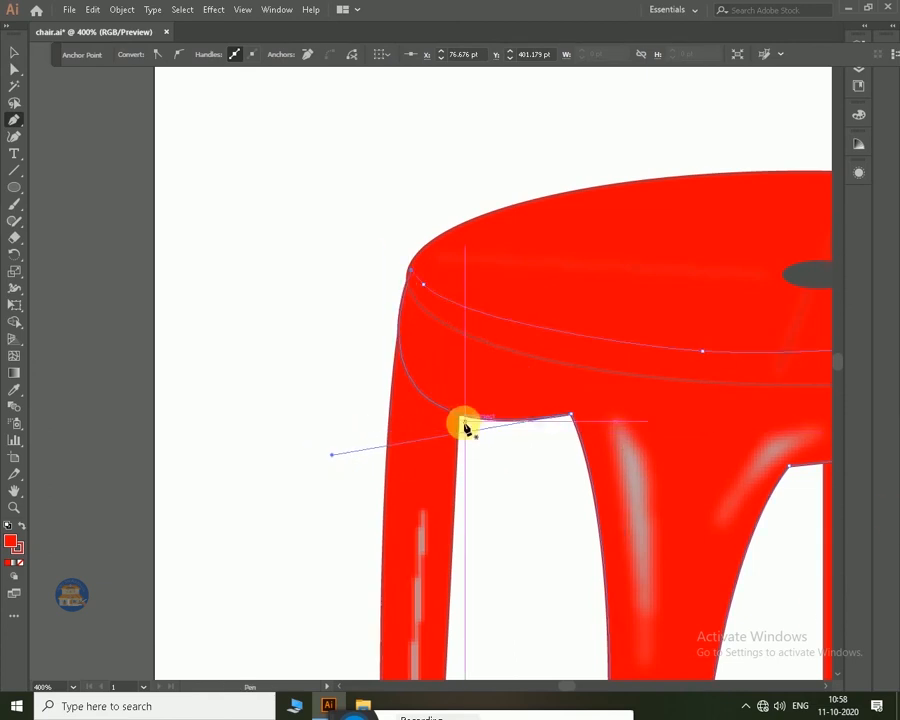
# Shape the apron's curved end over the left leg by repositioning its anchor and adjusting the direction handles.
pyautogui.click(411, 378)
pyautogui.moveTo(411, 378); pyautogui.dragTo(631, 405)
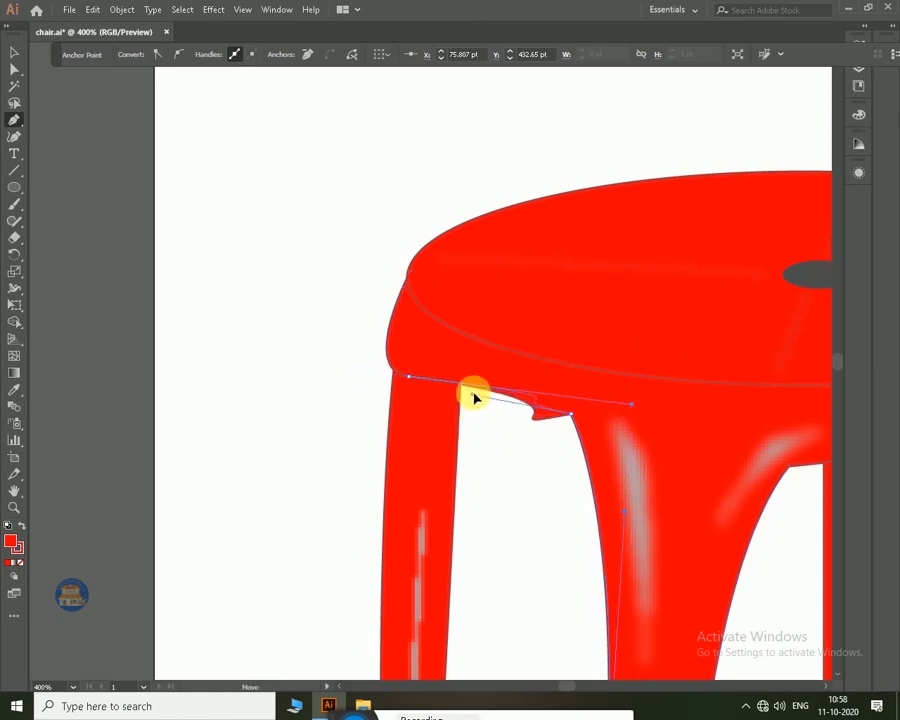
pyautogui.moveTo(474, 398); pyautogui.dragTo(523, 410)
pyautogui.moveTo(354, 384); pyautogui.dragTo(382, 362)
pyautogui.moveTo(632, 410); pyautogui.dragTo(628, 435)
# Refine the apron's lower edge between the left leg and the front leg to reduce the kink in the curve.
pyautogui.hotkey('ctrl', '+')
pyautogui.hotkey('ctrl', '+')
pyautogui.hotkey('ctrl', '+')
pyautogui.hotkey('ctrl', '+')
pyautogui.hotkey('ctrl', '+')
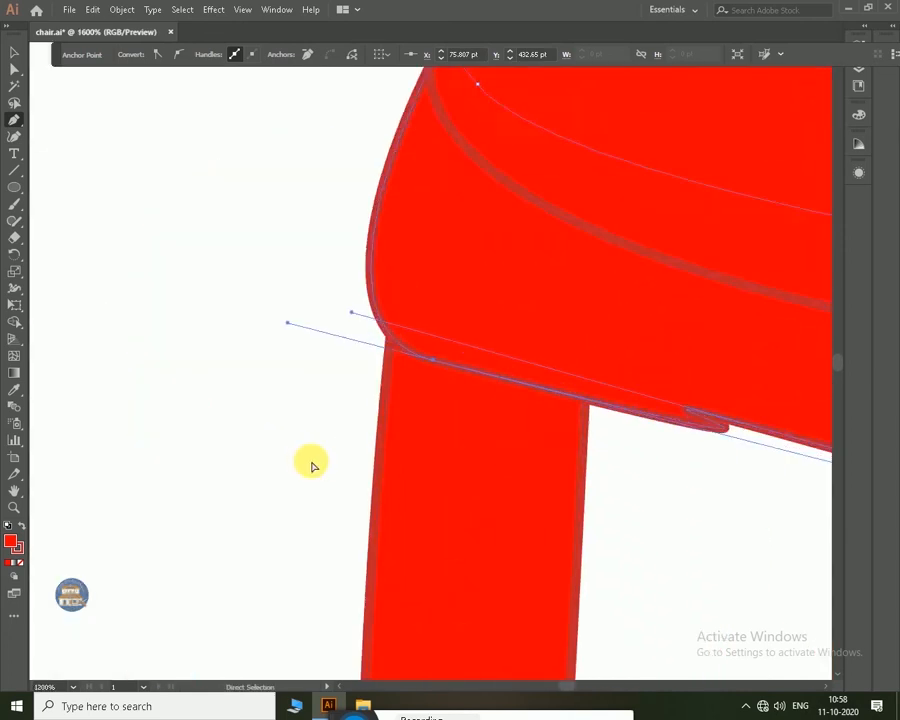
pyautogui.moveTo(752, 512); pyautogui.dragTo(467, 485)
pyautogui.moveTo(723, 556); pyautogui.dragTo(439, 515)
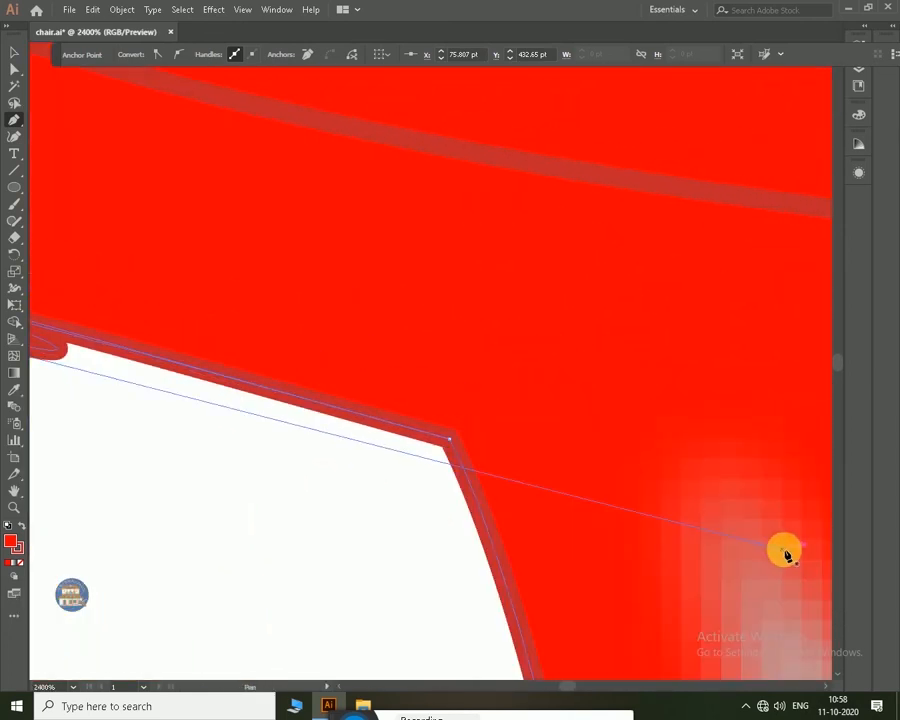
pyautogui.moveTo(260, 464); pyautogui.dragTo(770, 530)
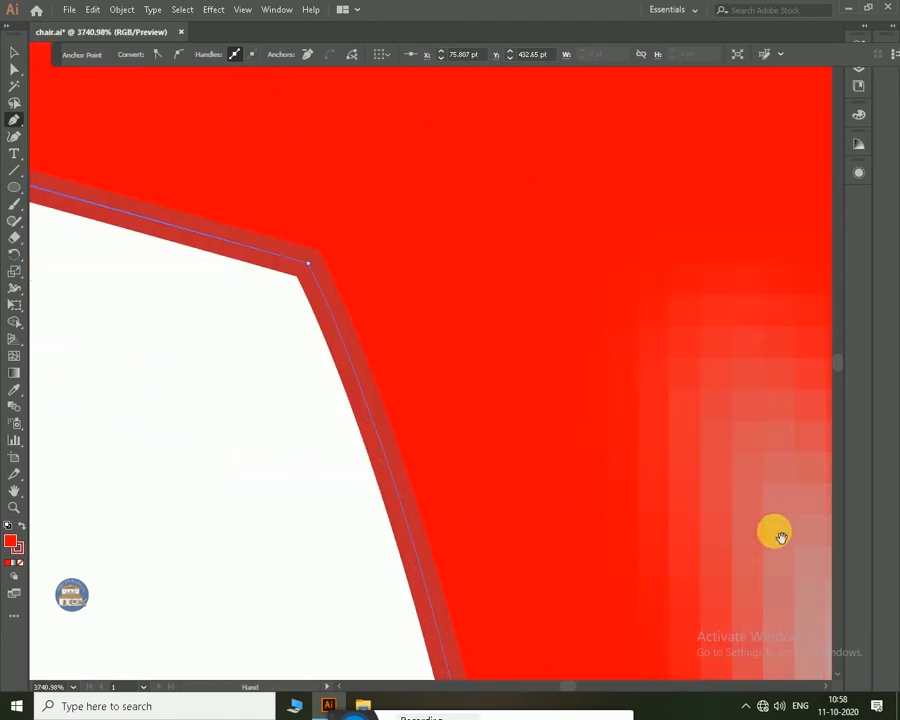
pyautogui.moveTo(132, 404); pyautogui.dragTo(610, 530)
pyautogui.moveTo(210, 385); pyautogui.dragTo(815, 607)
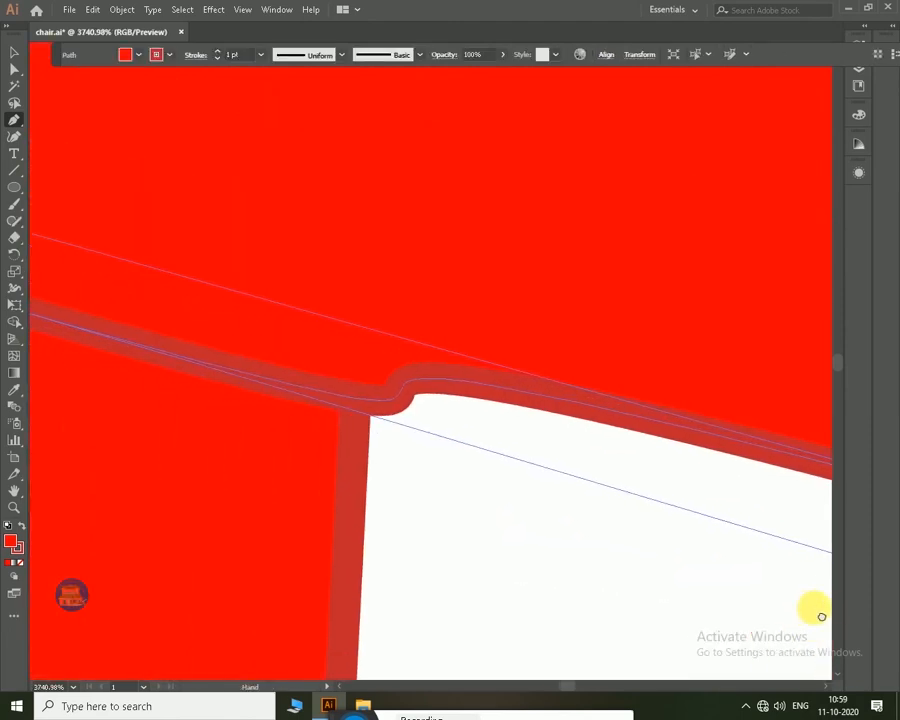
pyautogui.hotkey('ctrl', '0')
# Group all the chair's parts and move the chair toward the right side of the artboard.
pyautogui.press('v')
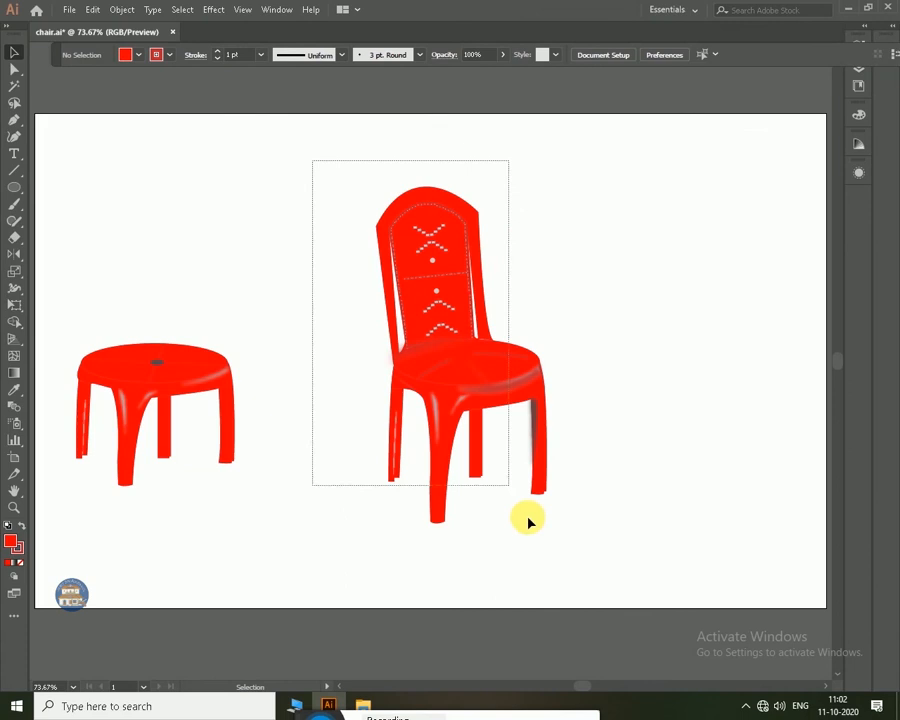
pyautogui.click(516, 376)
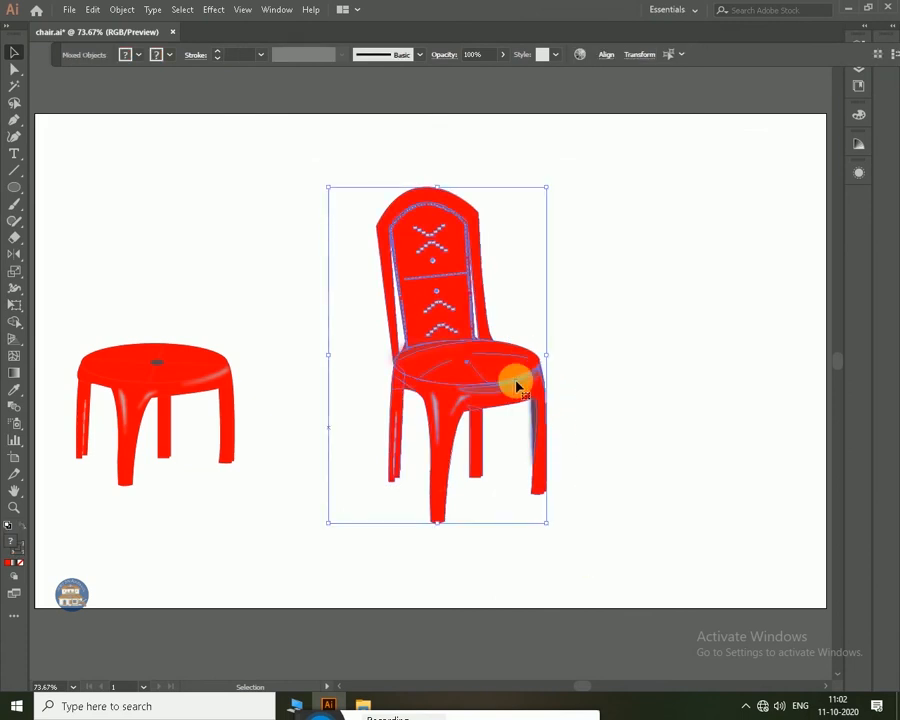
pyautogui.moveTo(516, 427); pyautogui.dragTo(716, 420)
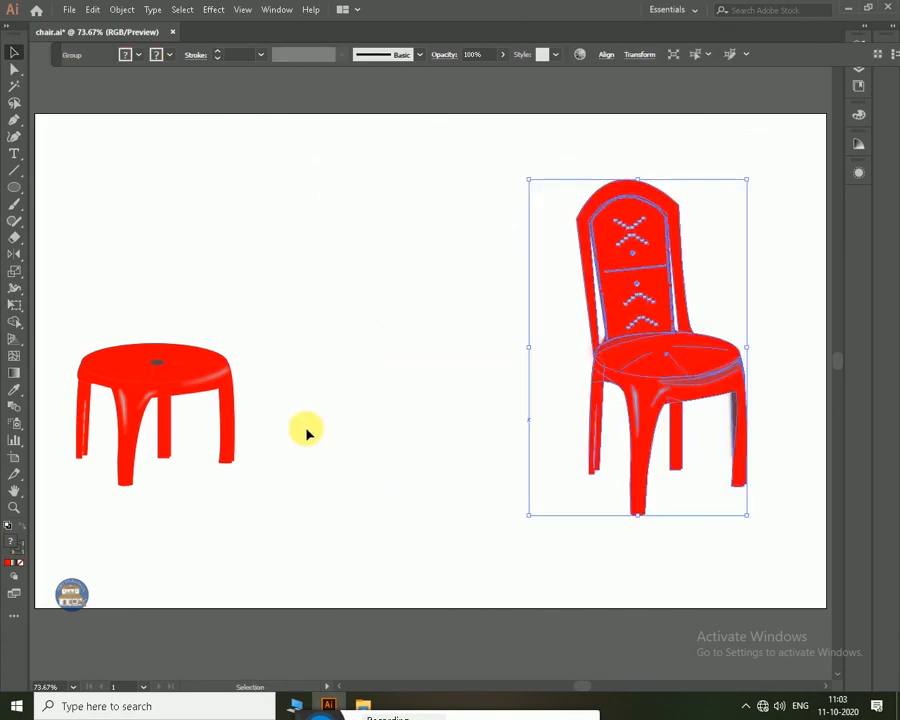
# Group all the stool's parts and scale the stool down proportionally.
pyautogui.moveTo(62, 316); pyautogui.dragTo(314, 484)
pyautogui.rightClick(209, 415)
pyautogui.click(276, 499)
pyautogui.click(328, 459)
pyautogui.click(225, 432)
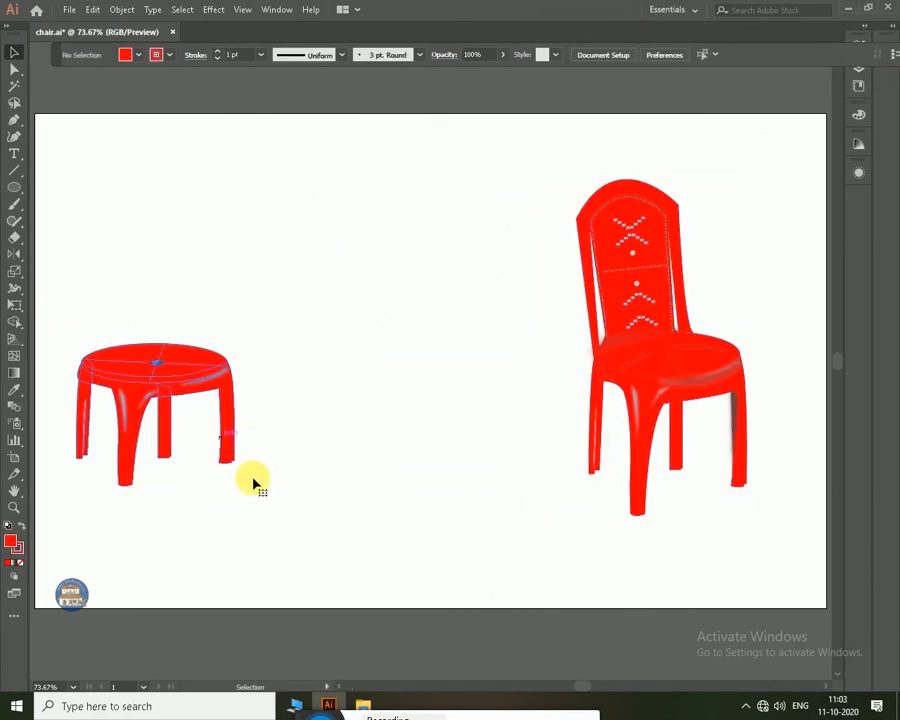
pyautogui.moveTo(240, 489); pyautogui.dragTo(193, 448)
pyautogui.click(375, 466)
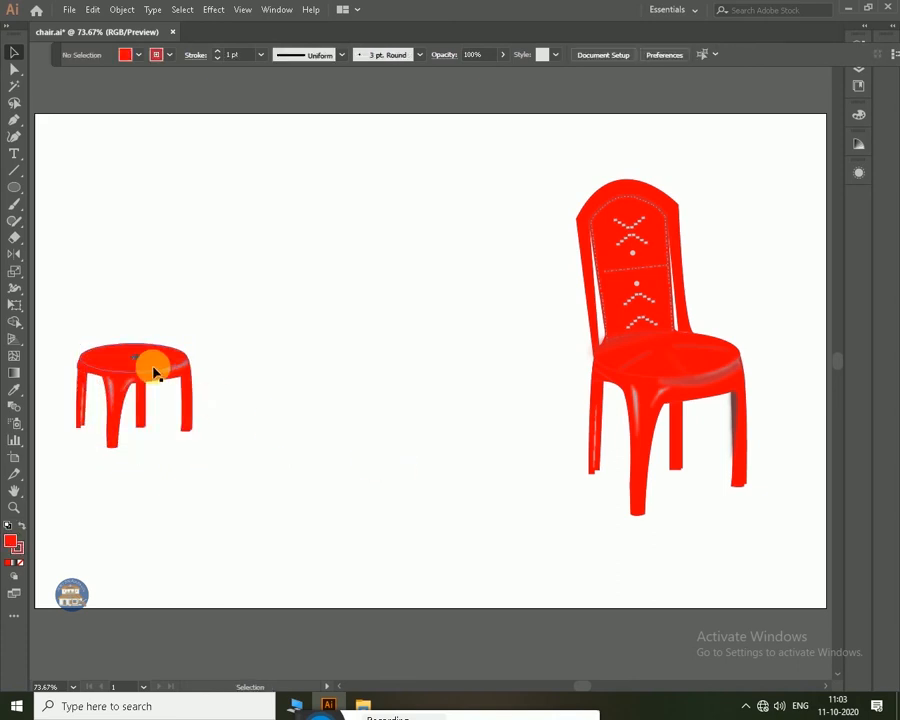
# Move the stool slightly right and the chair to the left to bring the two closer together.
pyautogui.moveTo(153, 373); pyautogui.dragTo(198, 384)
pyautogui.click(408, 438)
pyautogui.moveTo(647, 418); pyautogui.dragTo(520, 382)
# Place a copy of the stool between the stool and the chair, and give it a blue fill and stroke.
pyautogui.click(68, 248)
pyautogui.moveTo(168, 394); pyautogui.dragTo(321, 399)
pyautogui.click(138, 54)
pyautogui.click(90, 73)
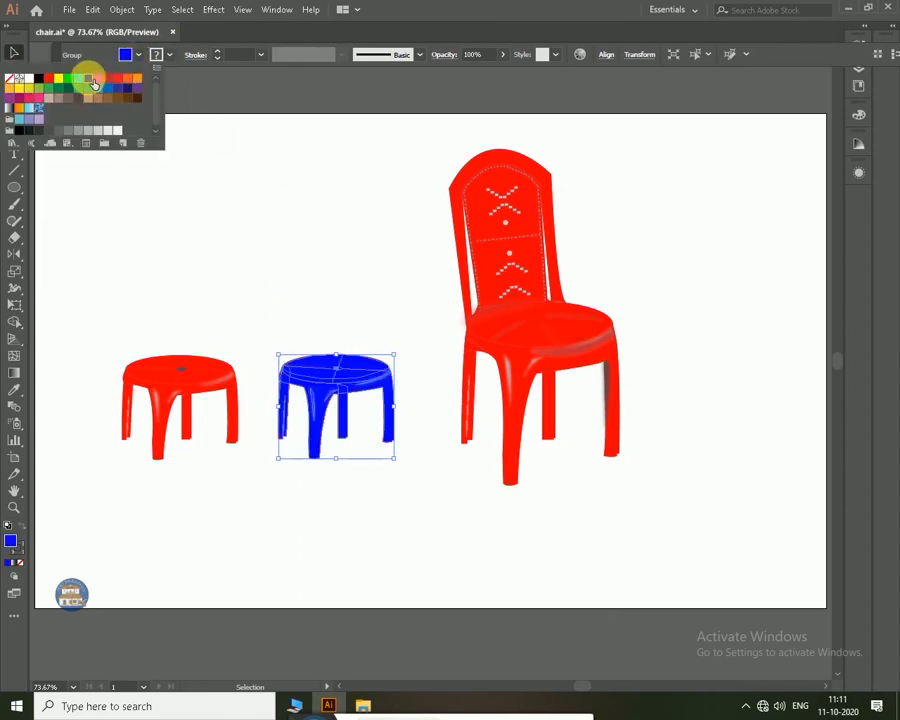
pyautogui.click(378, 323)
pyautogui.click(352, 362)
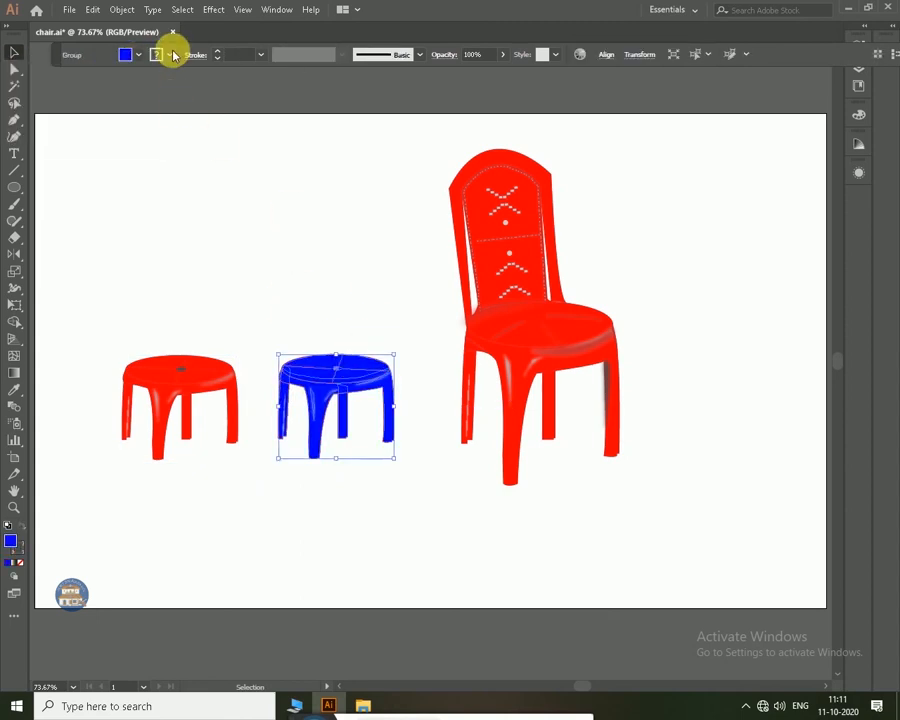
pyautogui.click(138, 54)
pyautogui.click(366, 285)
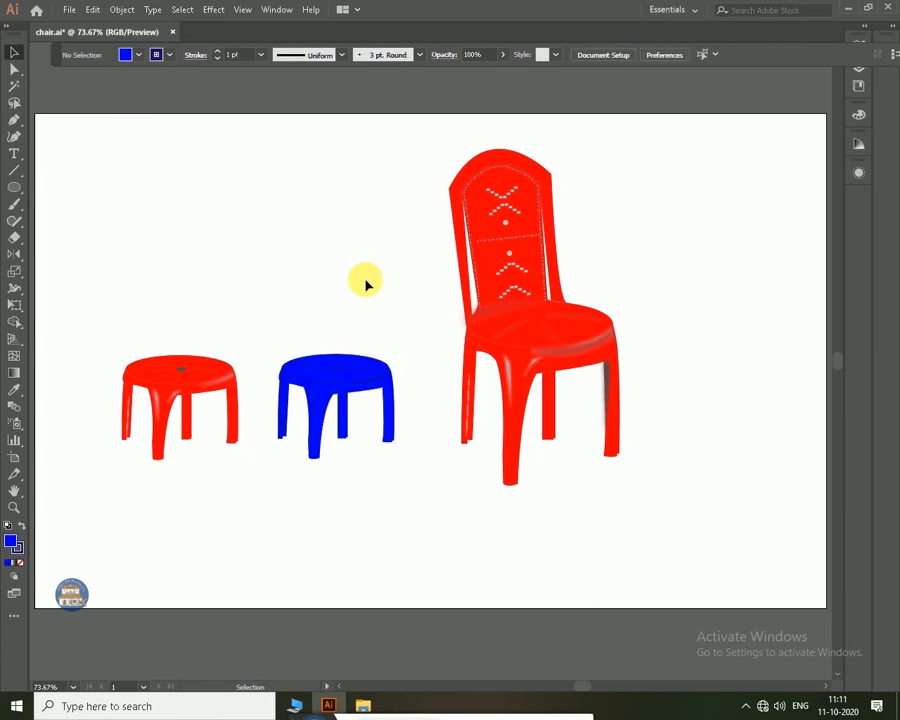
# Place a copy of the chair to the right of the original and give it a blue fill.
pyautogui.click(553, 368)
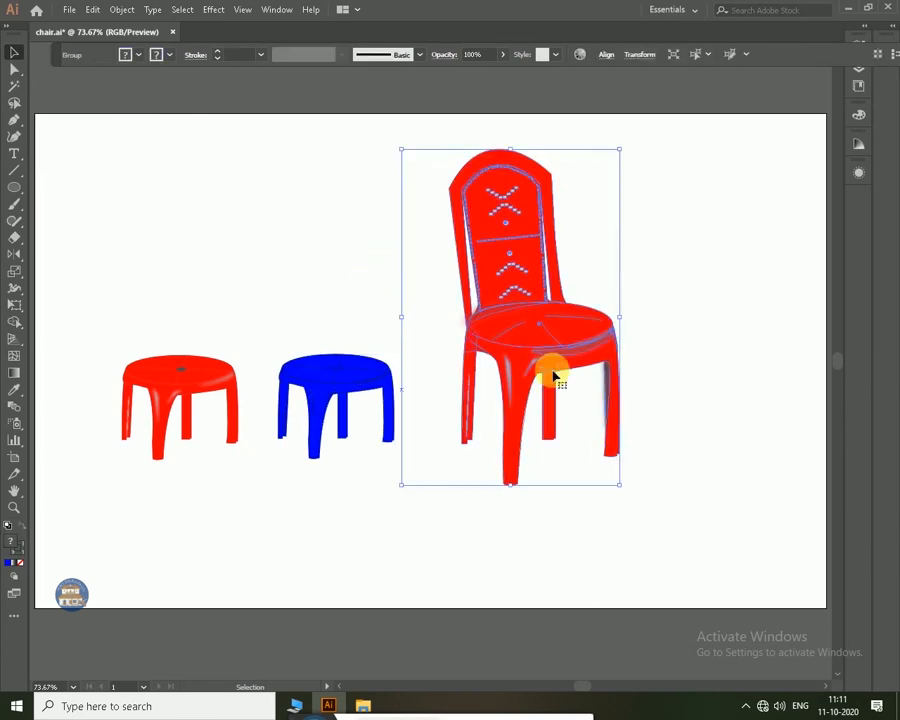
pyautogui.click(689, 467)
pyautogui.keyDown('alt'); pyautogui.moveTo(531, 340); pyautogui.dragTo(720, 337); pyautogui.keyUp('alt')
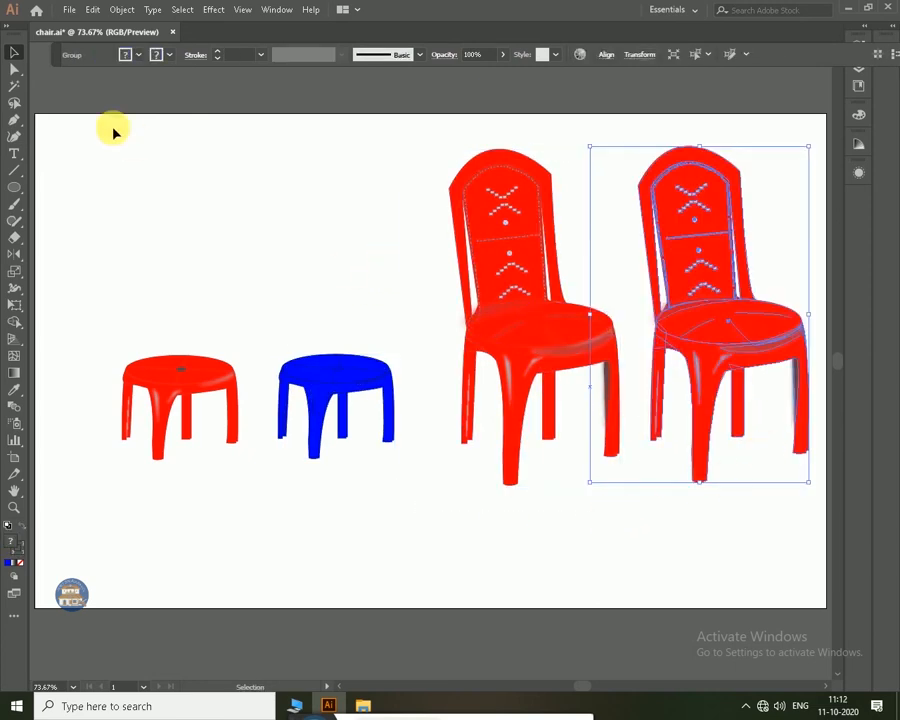
pyautogui.click(139, 55)
pyautogui.click(91, 87)
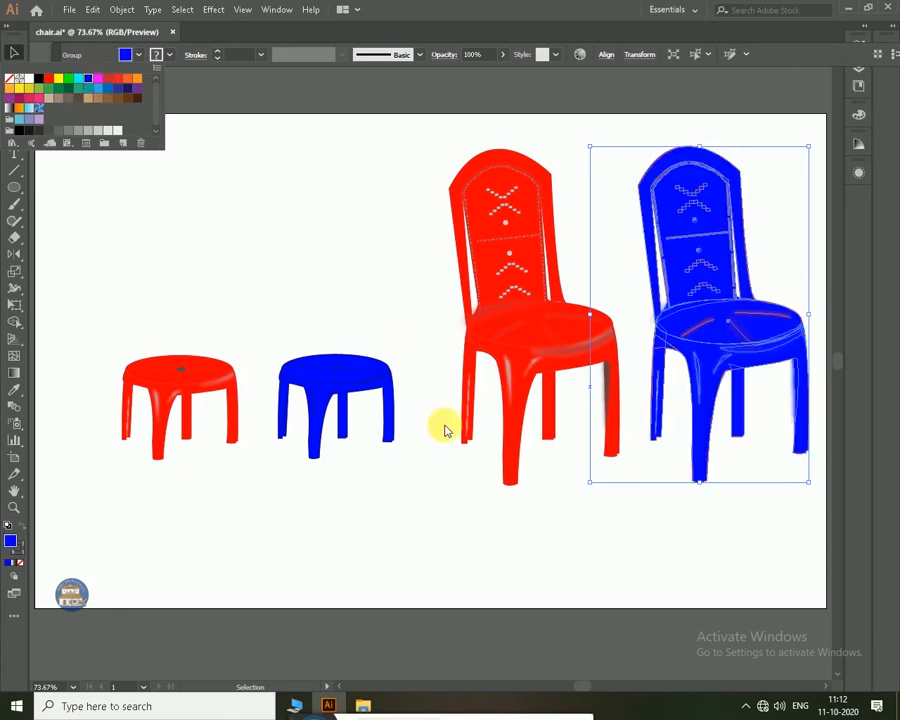
pyautogui.click(438, 497)
pyautogui.click(665, 528)
pyautogui.click(757, 337)
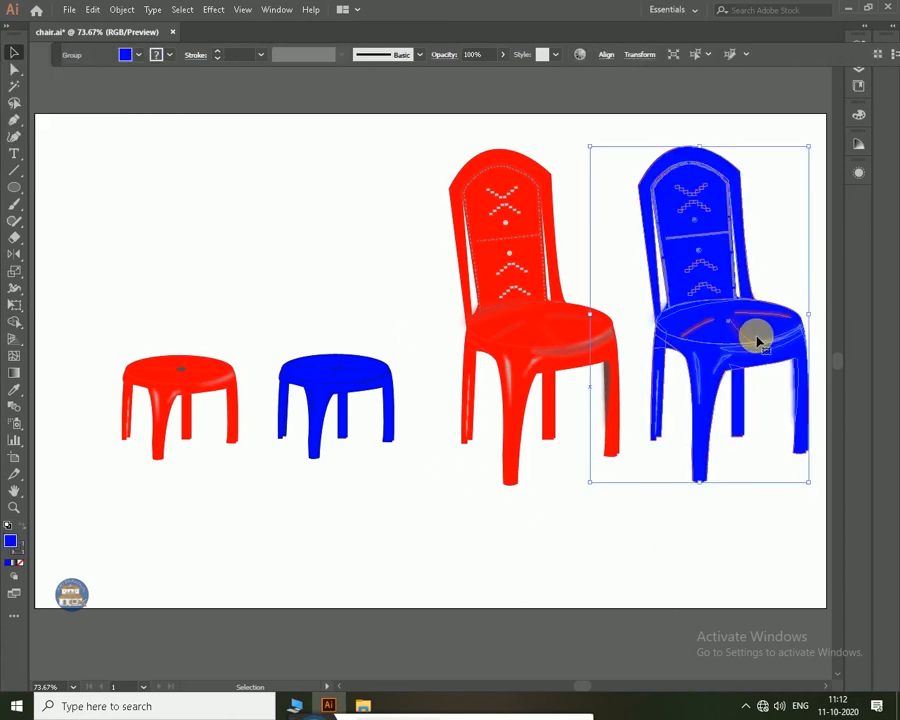
# Recolour the chair copy with a dark navy blue fill and a black stroke.
pyautogui.click(171, 56)
pyautogui.click(148, 79)
pyautogui.click(139, 56)
pyautogui.click(139, 79)
pyautogui.click(121, 90)
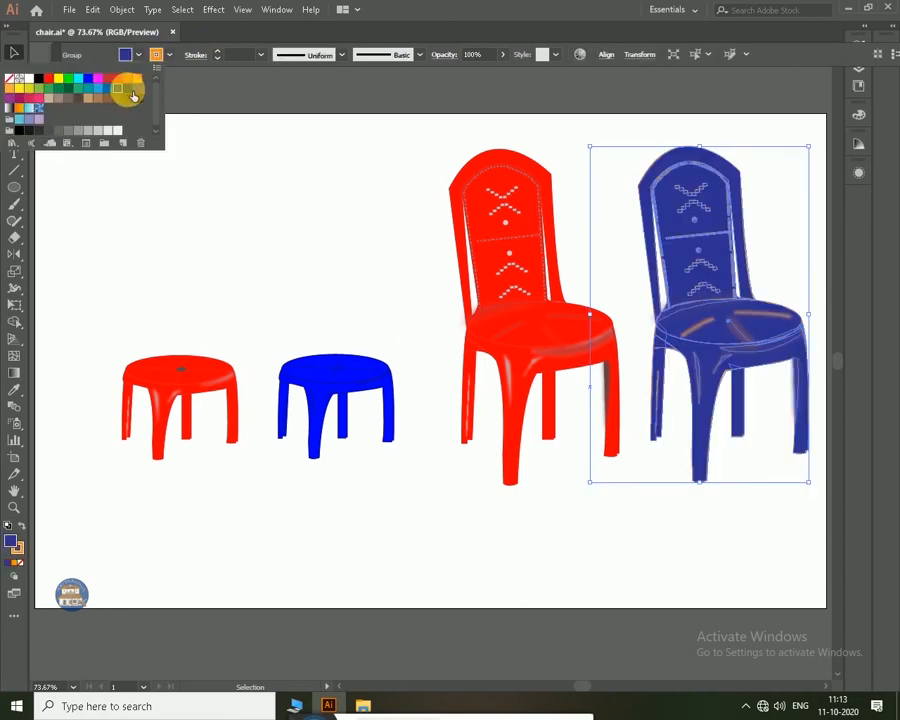
pyautogui.click(130, 90)
pyautogui.click(442, 496)
pyautogui.click(390, 463)
pyautogui.click(732, 324)
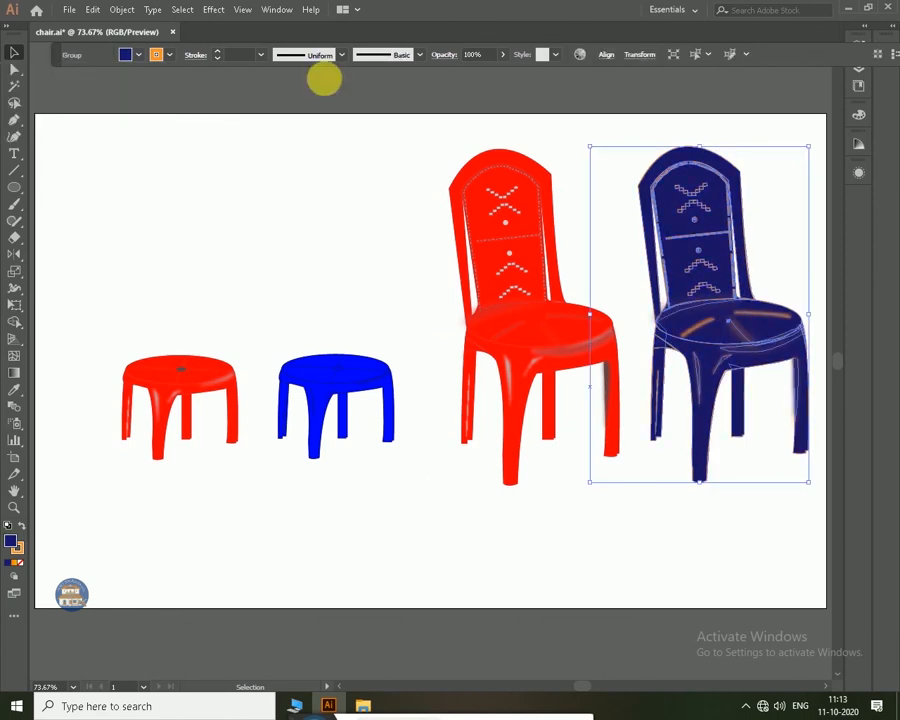
pyautogui.click(171, 55)
pyautogui.click(456, 554)
pyautogui.click(455, 553)
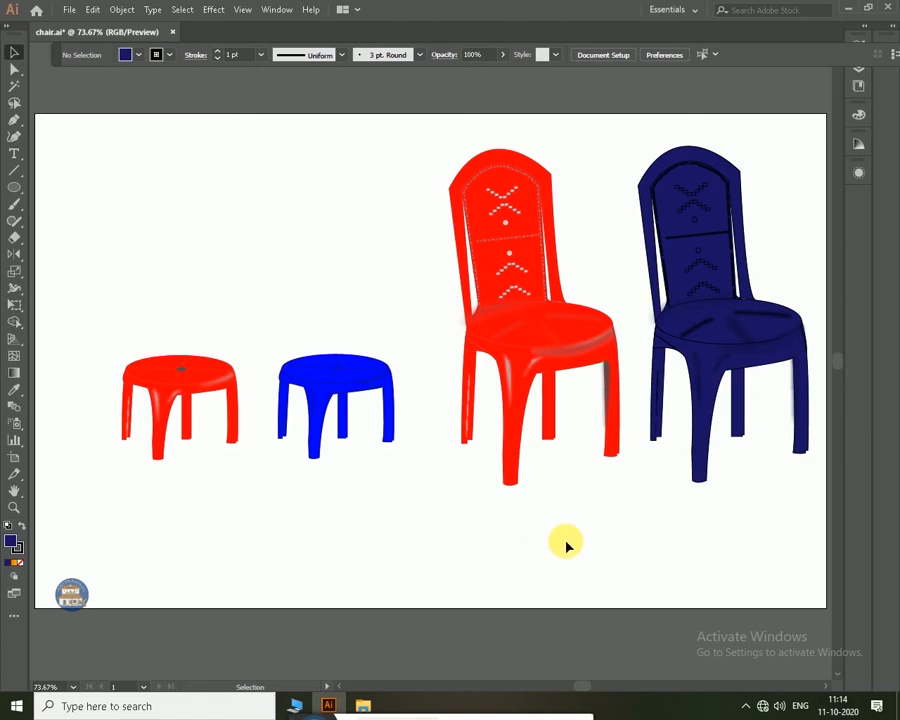
# Arrange the furniture in a row with the red chair at the far left, followed by the red stool and the blue stool.
pyautogui.moveTo(356, 385); pyautogui.dragTo(770, 518)
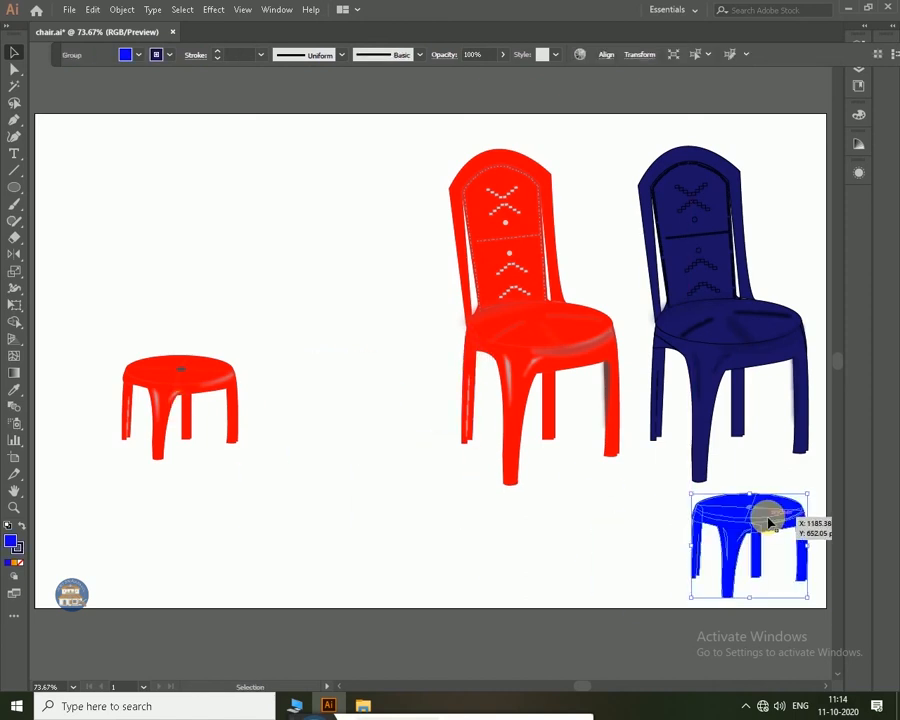
pyautogui.moveTo(504, 305); pyautogui.dragTo(249, 255)
pyautogui.moveTo(188, 377); pyautogui.dragTo(396, 450)
pyautogui.moveTo(252, 280); pyautogui.dragTo(124, 361)
pyautogui.moveTo(361, 453); pyautogui.dragTo(307, 424)
pyautogui.moveTo(736, 512); pyautogui.dragTo(470, 417)
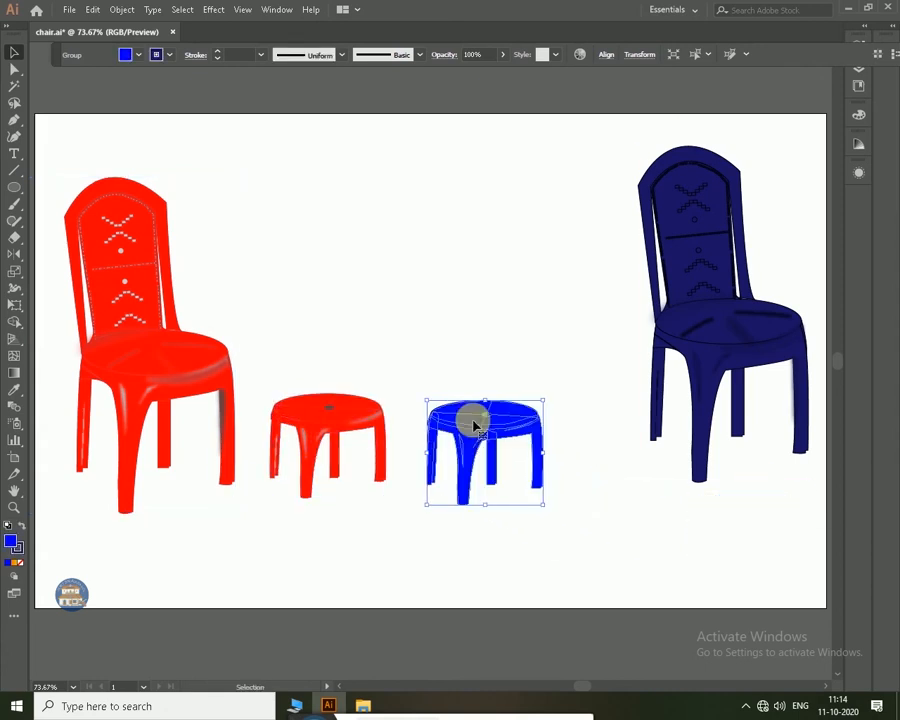
# Mirror the navy chair about the vertical axis so it faces the stools, and place it at the right end of the row.
pyautogui.moveTo(767, 393); pyautogui.dragTo(733, 415)
pyautogui.rightClick(635, 318)
pyautogui.moveTo(683, 456)
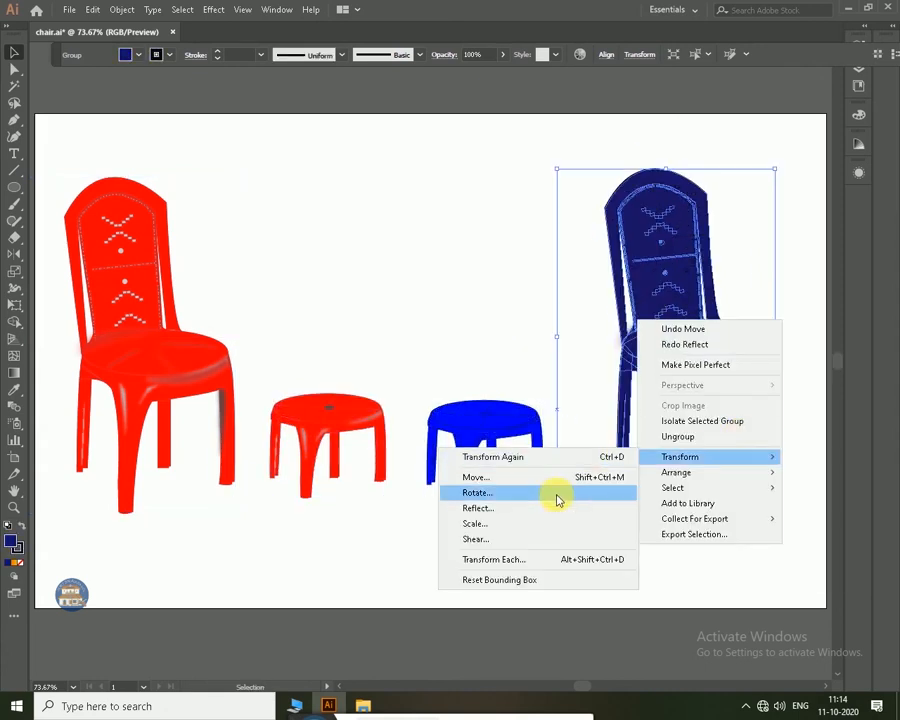
pyautogui.click(551, 508)
pyautogui.click(709, 457)
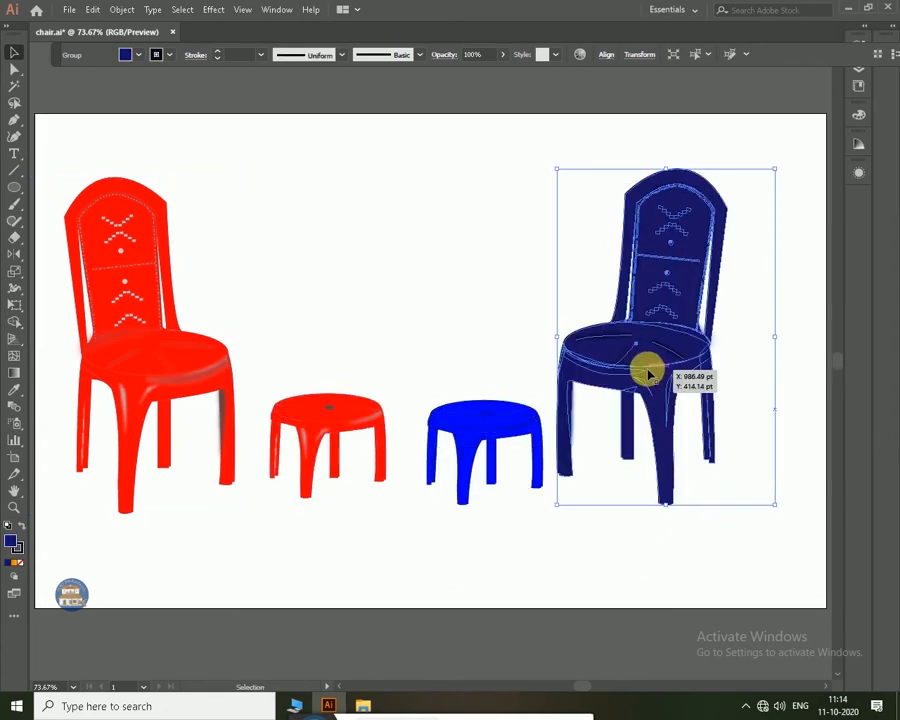
pyautogui.moveTo(647, 368); pyautogui.dragTo(691, 370)
# Raise the red chair slightly and nudge the blue stool up to line up with the red stool.
pyautogui.moveTo(174, 372); pyautogui.dragTo(176, 352)
pyautogui.click(566, 543)
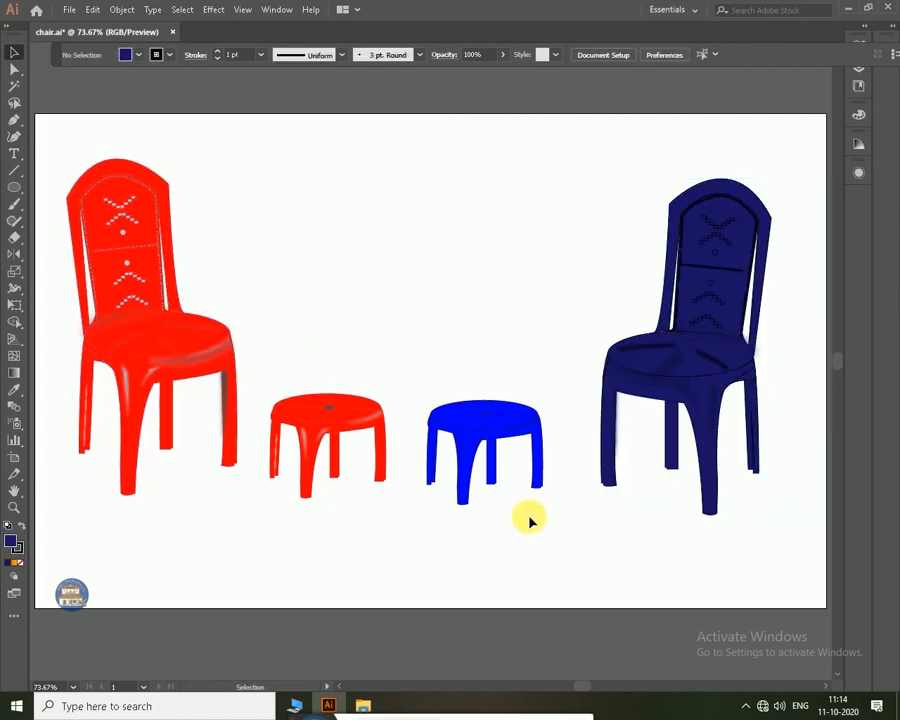
pyautogui.moveTo(488, 422); pyautogui.dragTo(488, 420)
pyautogui.press('Up')
pyautogui.press('Up')
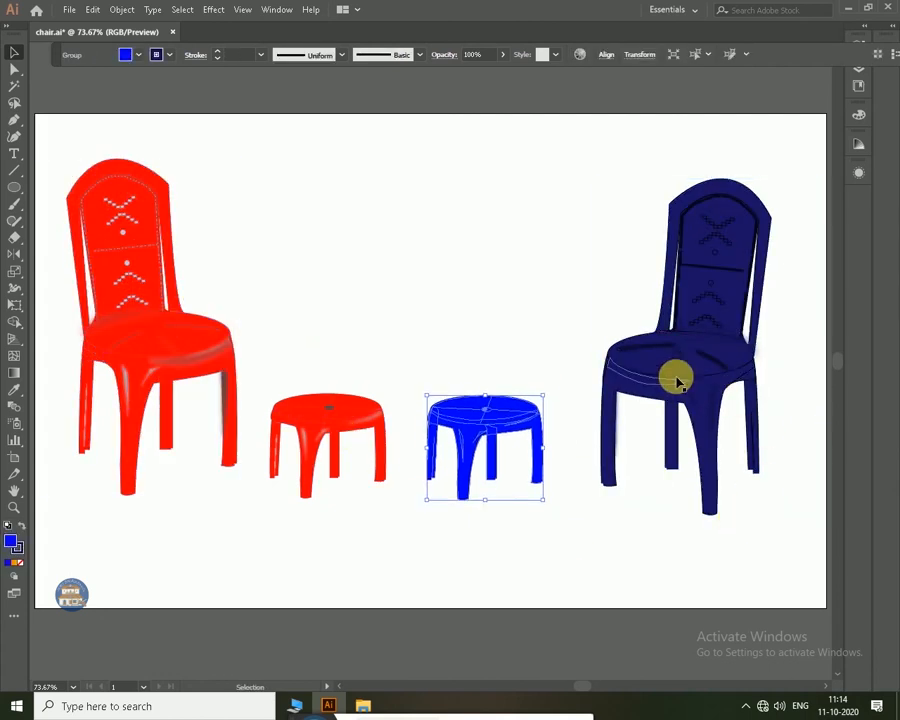
# Raise the navy chair until its front leg is level with the stools, and shift the red stool slightly left.
pyautogui.click(677, 382)
pyautogui.press('Up')
pyautogui.press('Up')
pyautogui.press('Up')
pyautogui.press('Up')
pyautogui.press('Up')
pyautogui.press('Up')
pyautogui.press('Up')
pyautogui.press('Up')
pyautogui.press('Up')
pyautogui.press('Up')
pyautogui.press('Up')
pyautogui.press('Up')
pyautogui.press('Up')
pyautogui.press('Up')
pyautogui.press('Up')
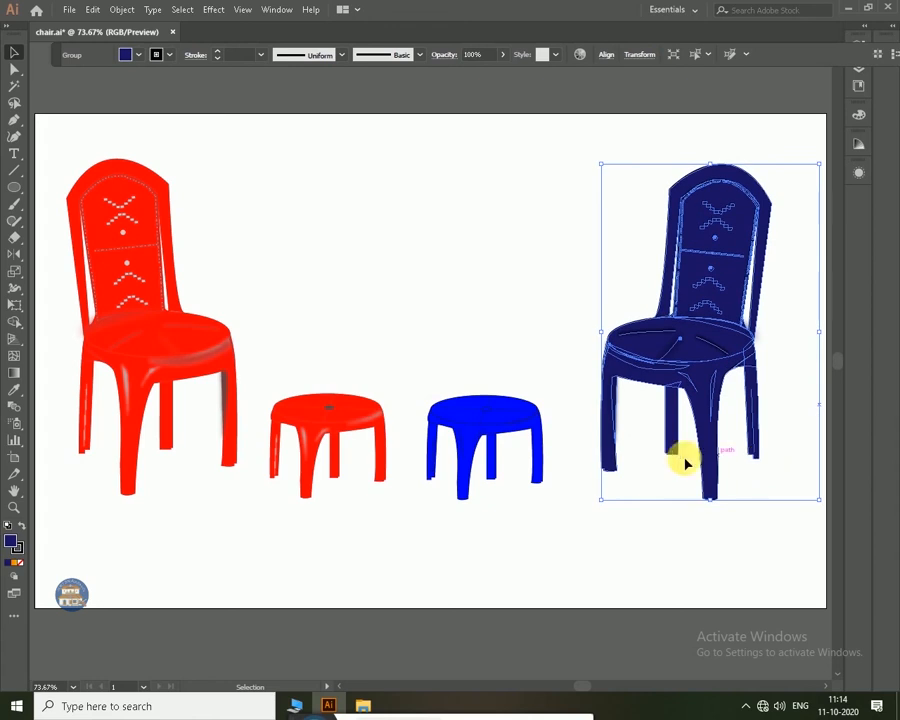
pyautogui.click(572, 510)
pyautogui.moveTo(322, 417)
pyautogui.mouseDown()
pyautogui.moveTo(330, 418)
pyautogui.moveTo(318, 418)
pyautogui.mouseUp()
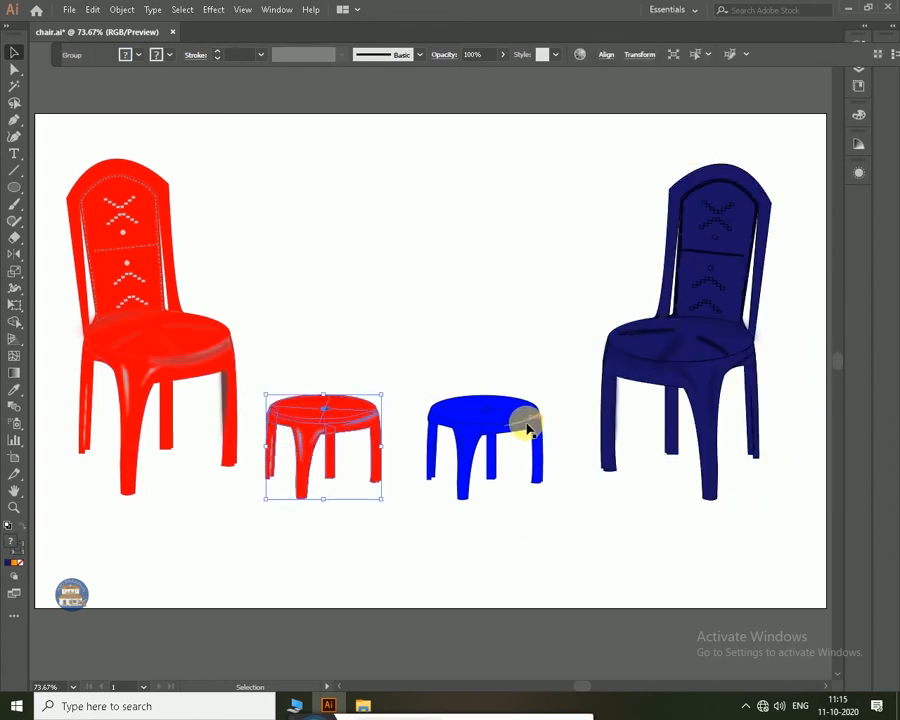
pyautogui.click(652, 560)
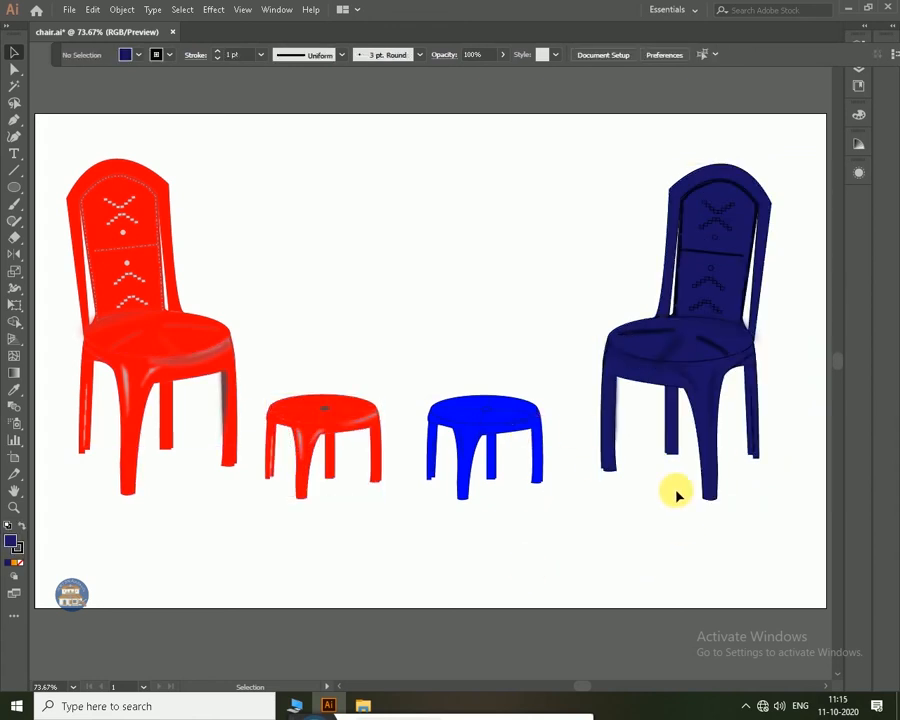
# Ungroup the navy chair so its backrest motifs can be selected separately.
pyautogui.click(710, 289)
pyautogui.scroll(6, 710, 289)
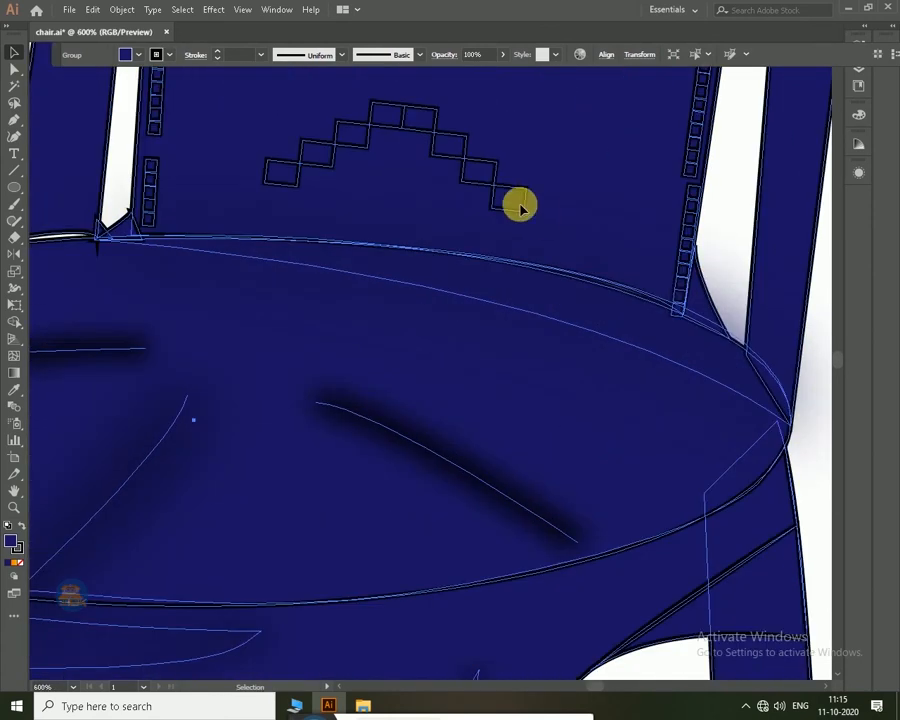
pyautogui.rightClick(516, 202)
pyautogui.moveTo(593, 333)
pyautogui.click(562, 317)
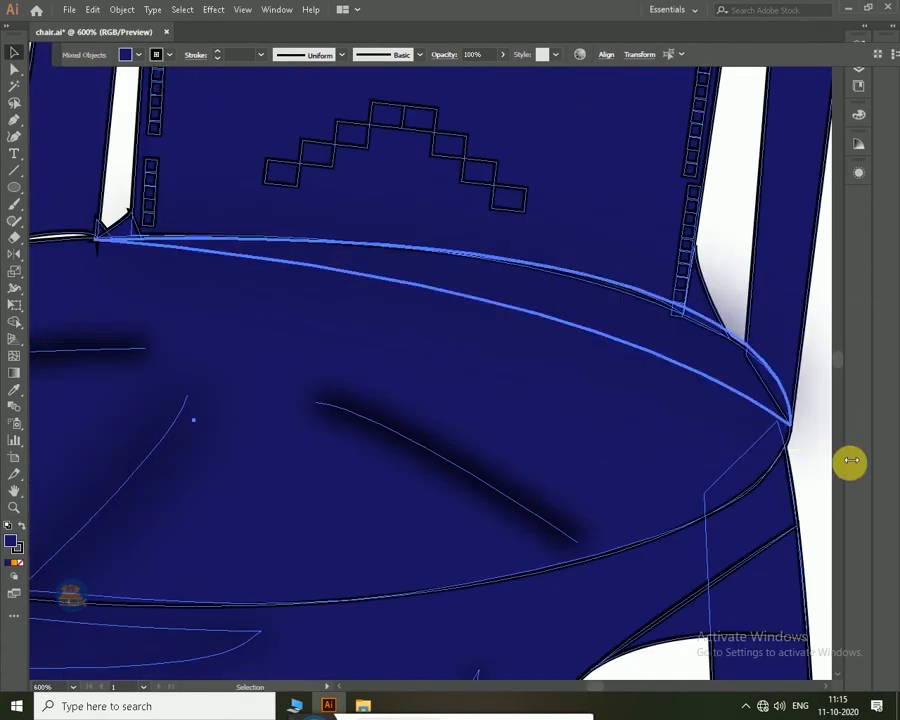
pyautogui.click(400, 122)
pyautogui.click(141, 55)
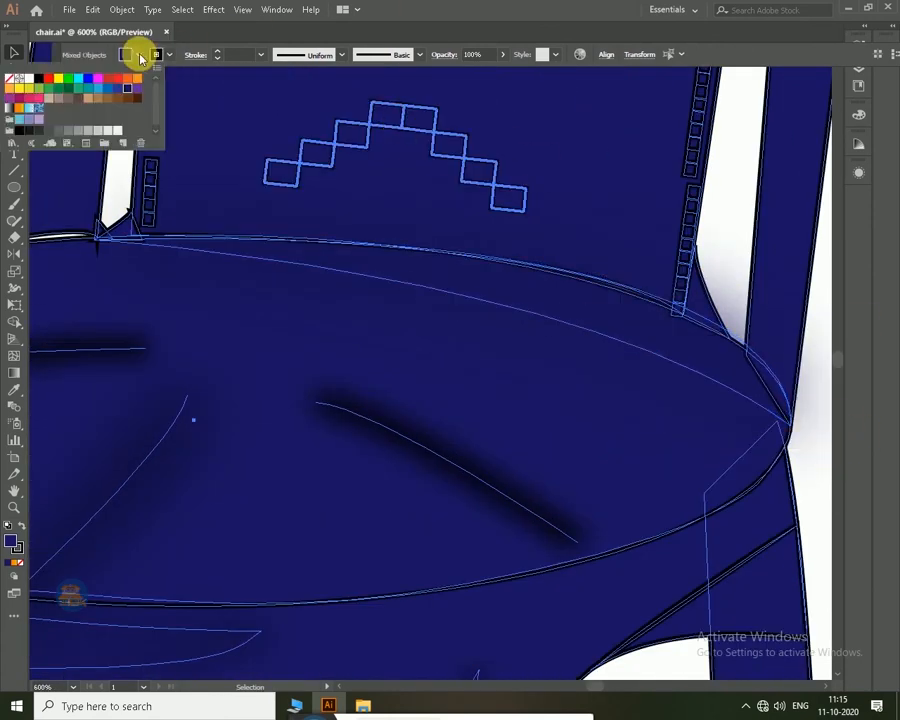
pyautogui.click(37, 85)
pyautogui.press('Escape')
pyautogui.hotkey('ctrl', 'z')
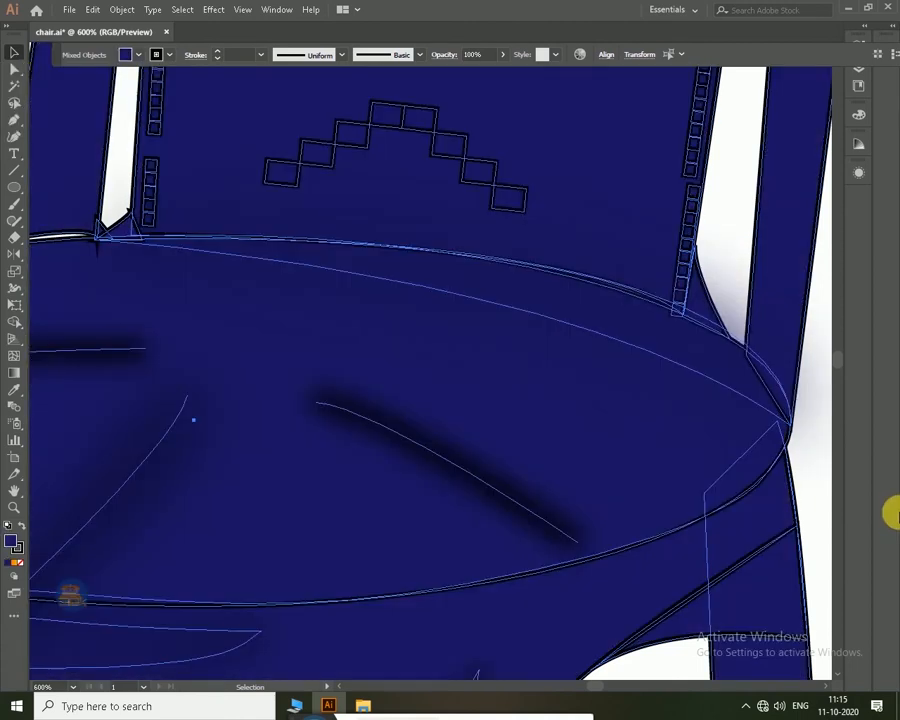
pyautogui.rightClick(533, 155)
pyautogui.click(820, 450)
pyautogui.hotkey('ctrl', '0')
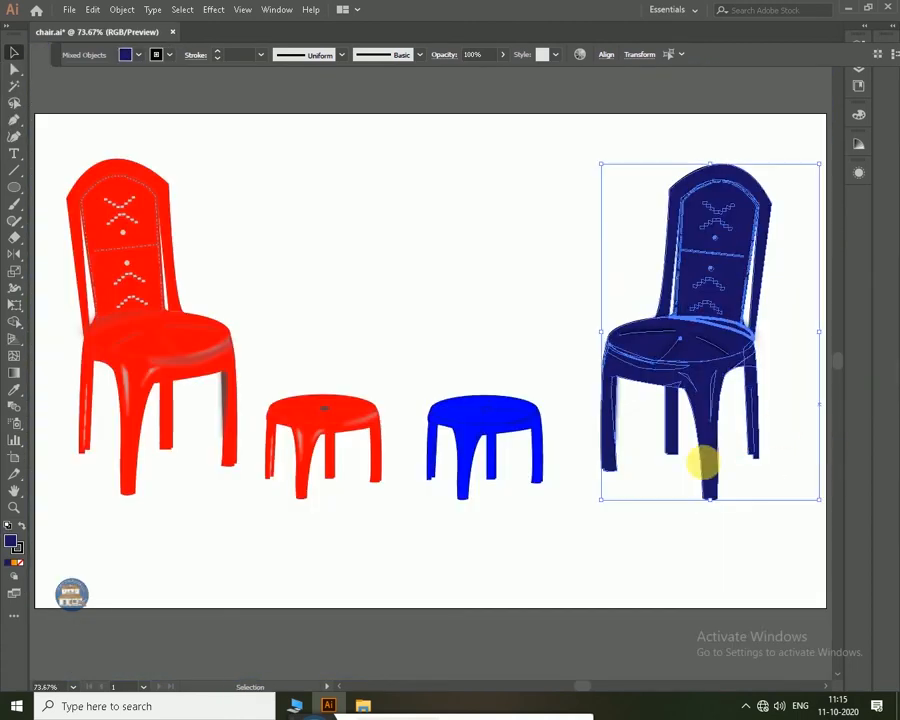
# Give the upper three zigzag motifs on the navy chair's backrest a light grey stroke.
pyautogui.click(661, 430)
pyautogui.click(717, 224)
pyautogui.click(139, 55)
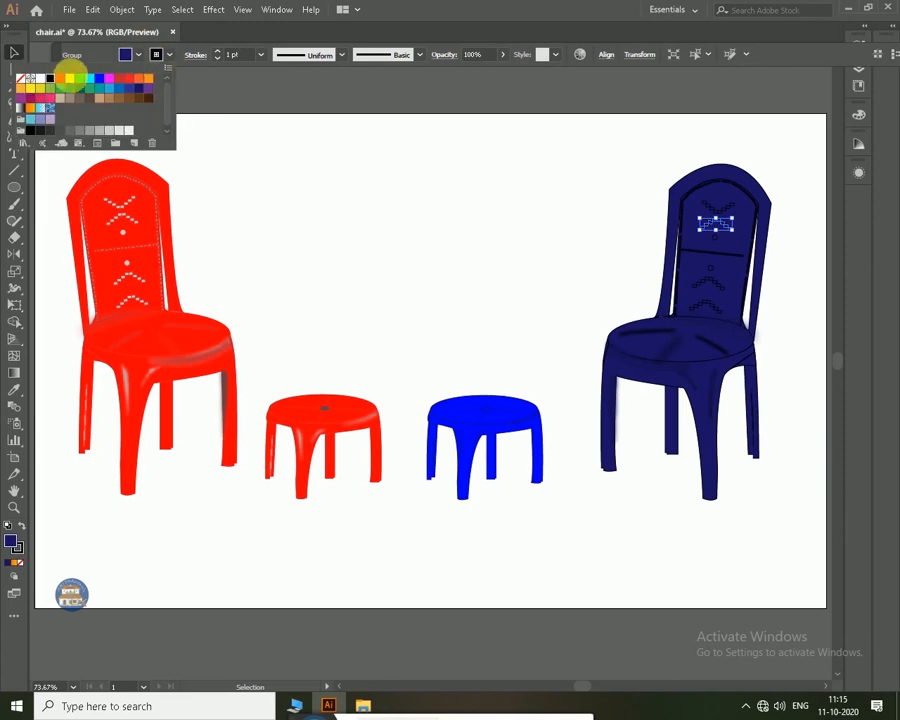
pyautogui.click(350, 178)
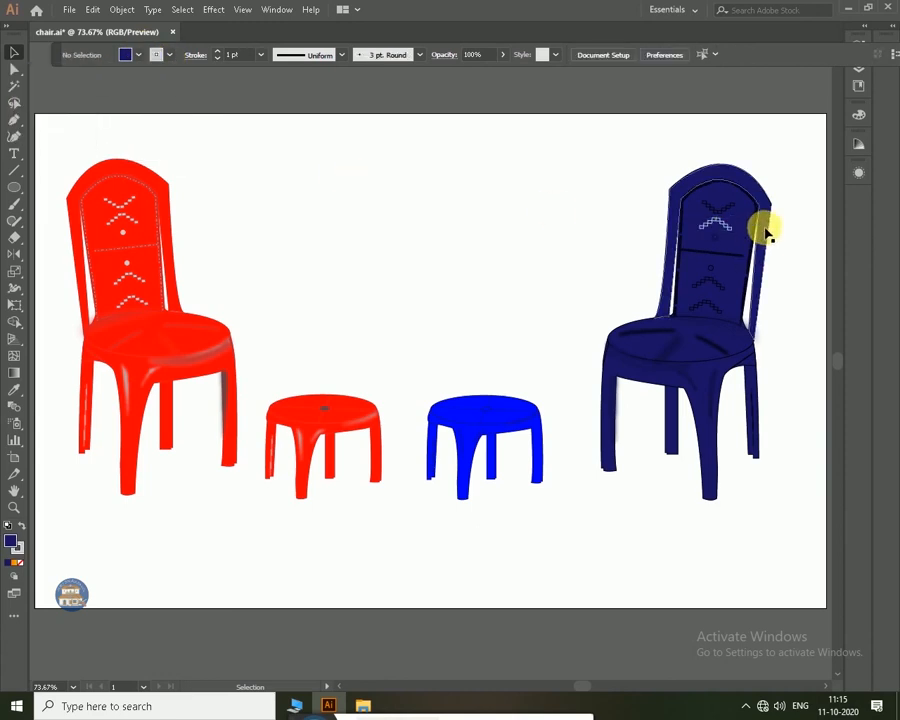
pyautogui.click(723, 213)
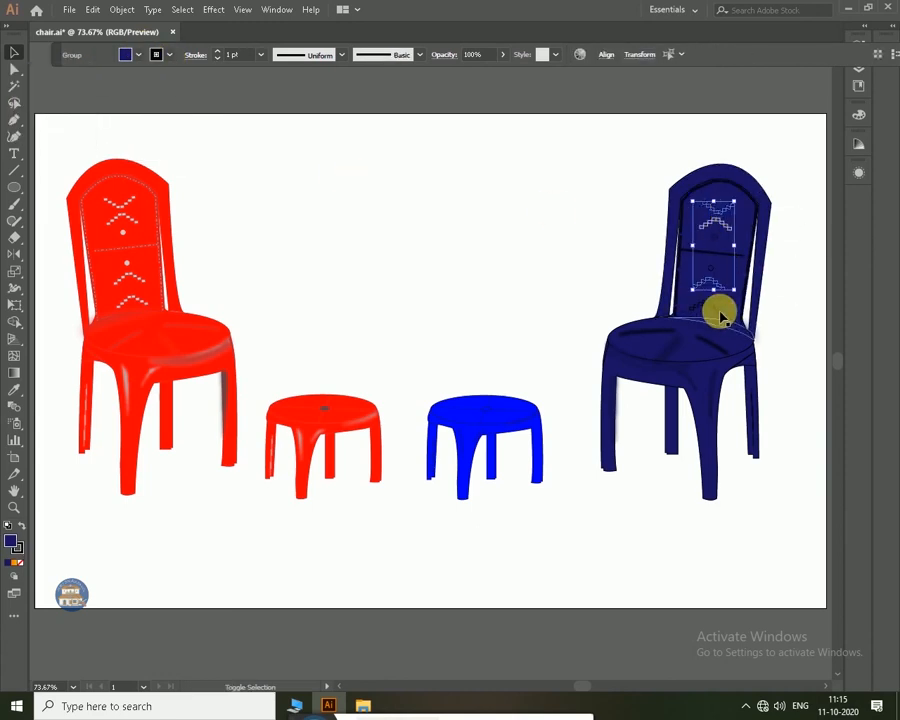
pyautogui.click(170, 55)
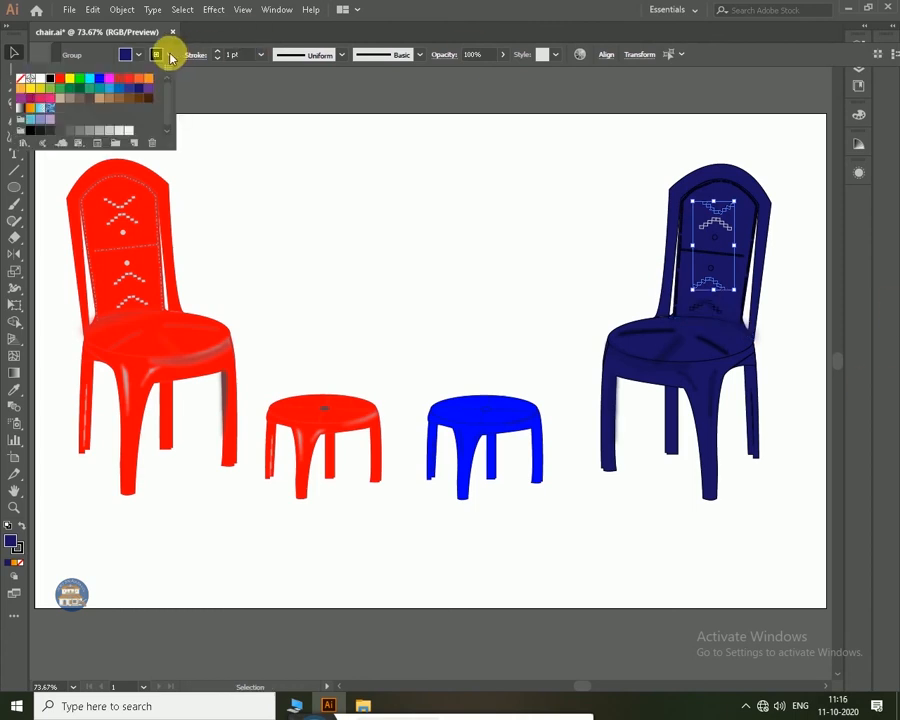
pyautogui.click(101, 129)
pyautogui.click(227, 177)
# Apply a light grey stroke to the lowest zigzag motif and the lower circle on the navy backrest.
pyautogui.click(700, 309)
pyautogui.hotkey('ctrl', '+')
pyautogui.hotkey('ctrl', '+')
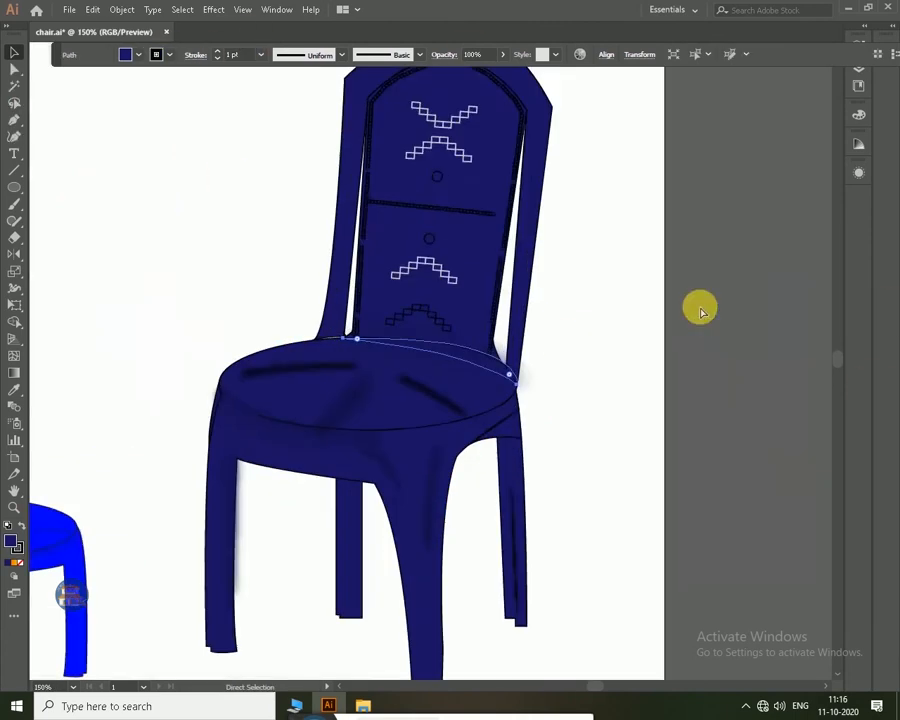
pyautogui.hotkey('ctrl', '+')
pyautogui.click(416, 300)
pyautogui.click(170, 55)
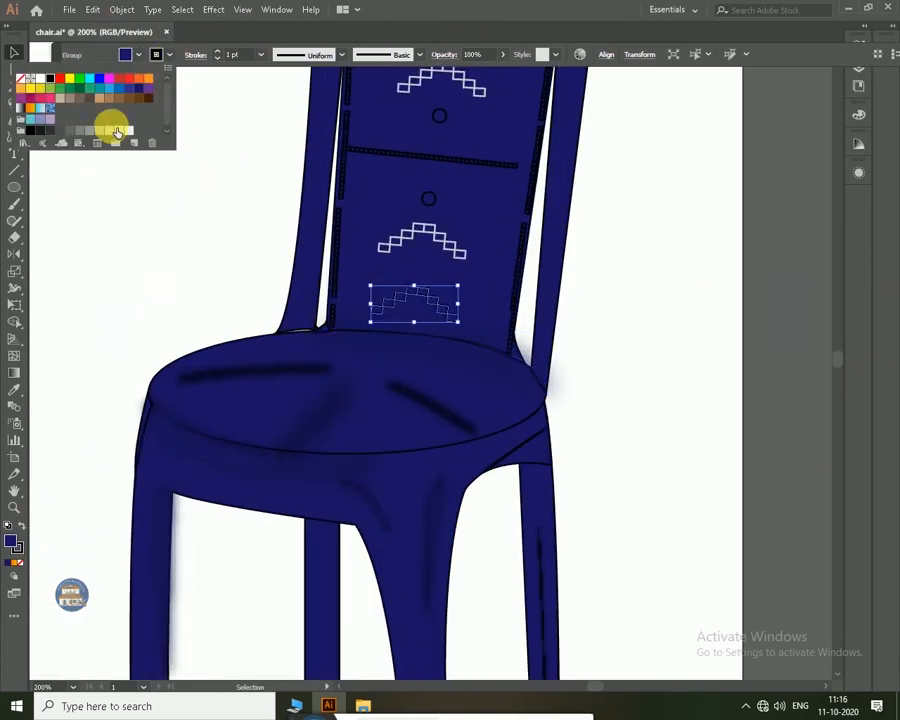
pyautogui.click(103, 130)
pyautogui.click(428, 198)
pyautogui.click(168, 55)
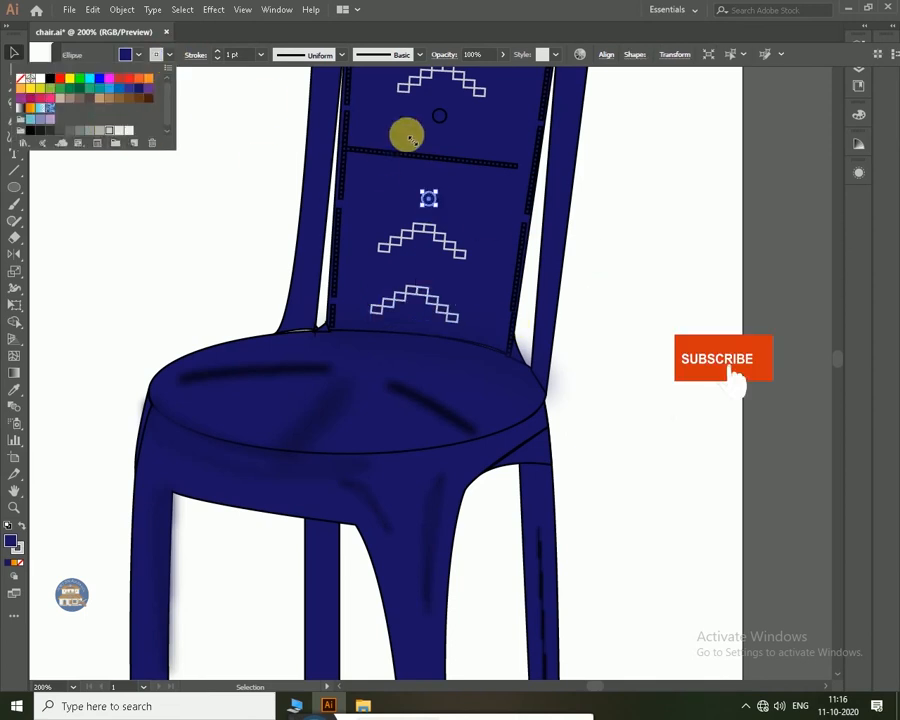